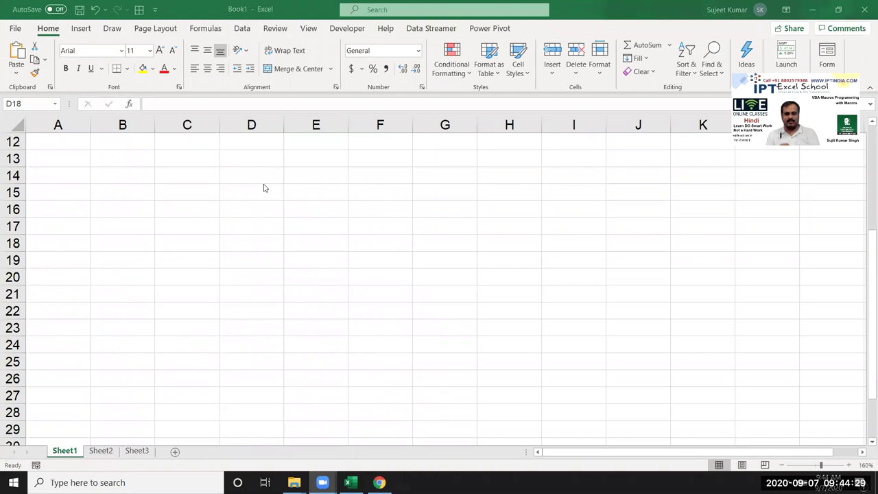
# Select cell H12 in Book1 and show the Developer tab's macro tools
pyautogui.click(778, 24)
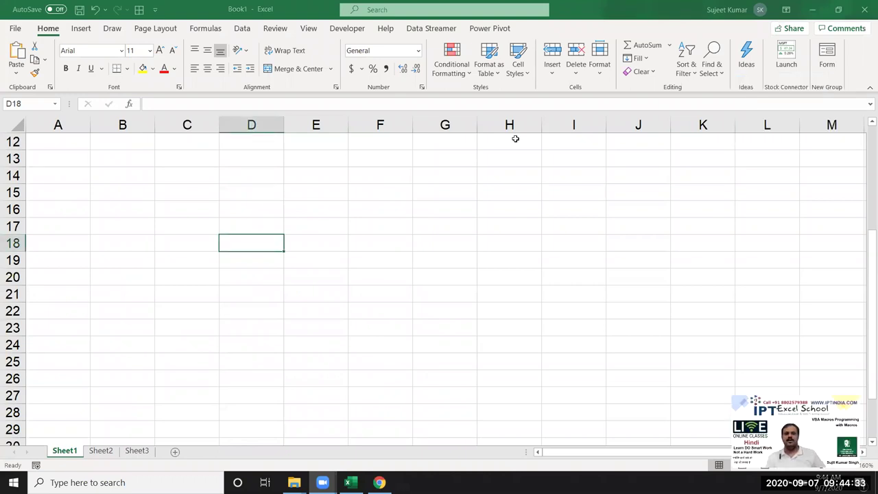
pyautogui.click(514, 137)
pyautogui.click(348, 28)
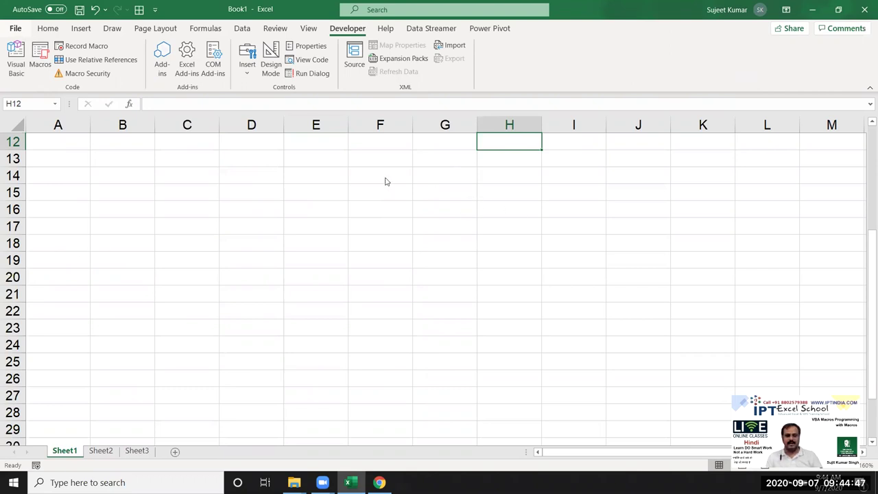
pyautogui.hotkey('alt', 'f')
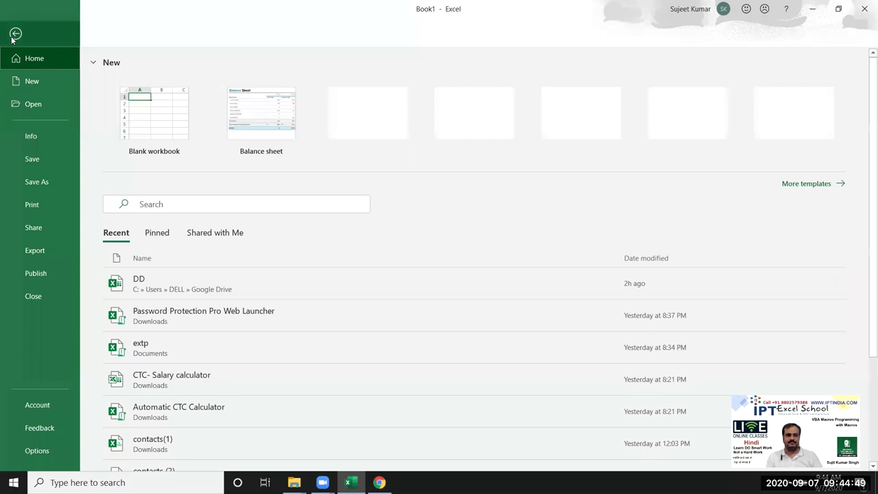
pyautogui.click(14, 34)
pyautogui.click(244, 172)
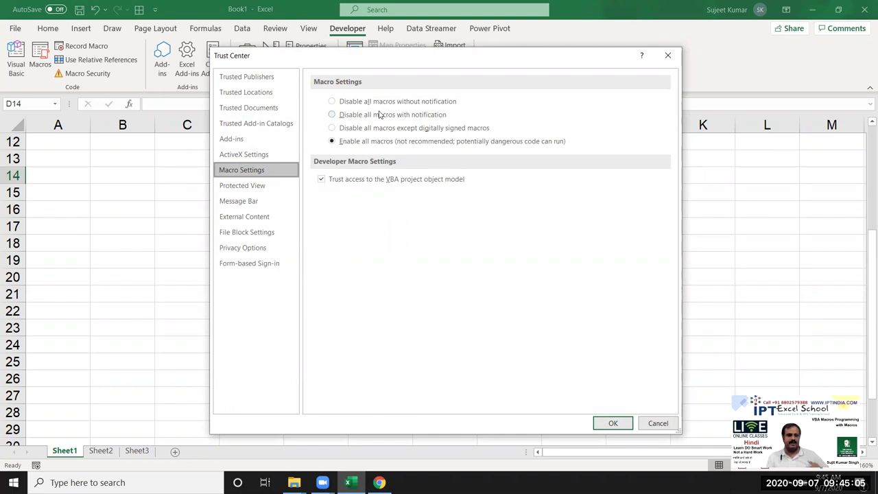
pyautogui.click(667, 55)
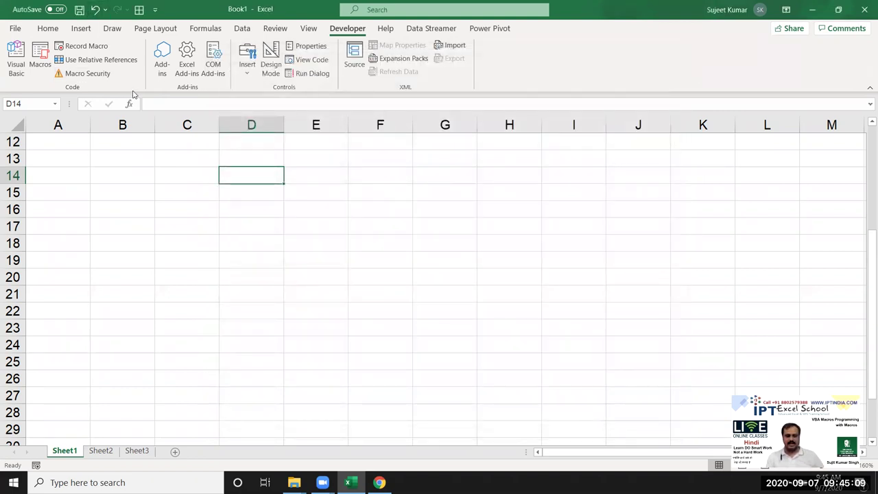
pyautogui.hotkey('ctrl', 's')
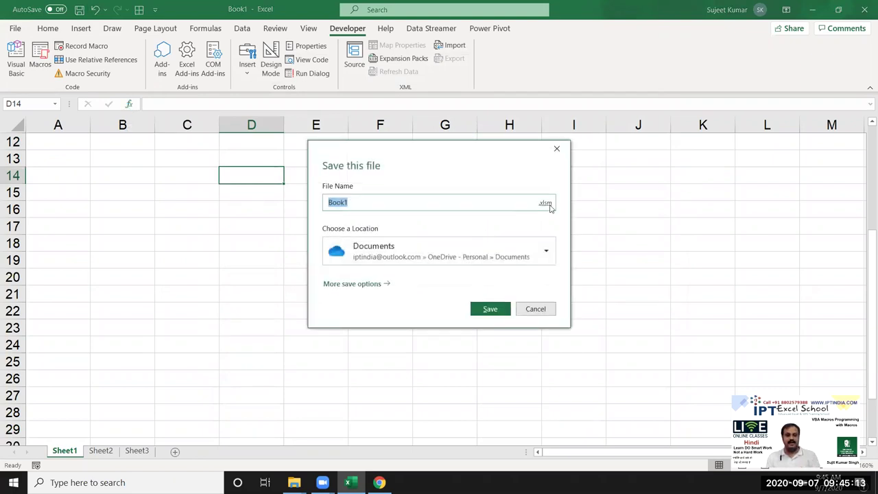
pyautogui.click(546, 203)
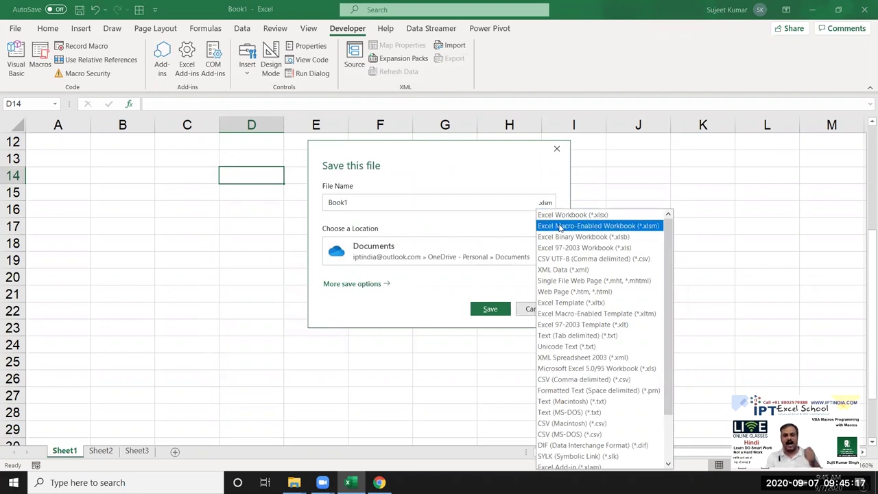
pyautogui.click(492, 173)
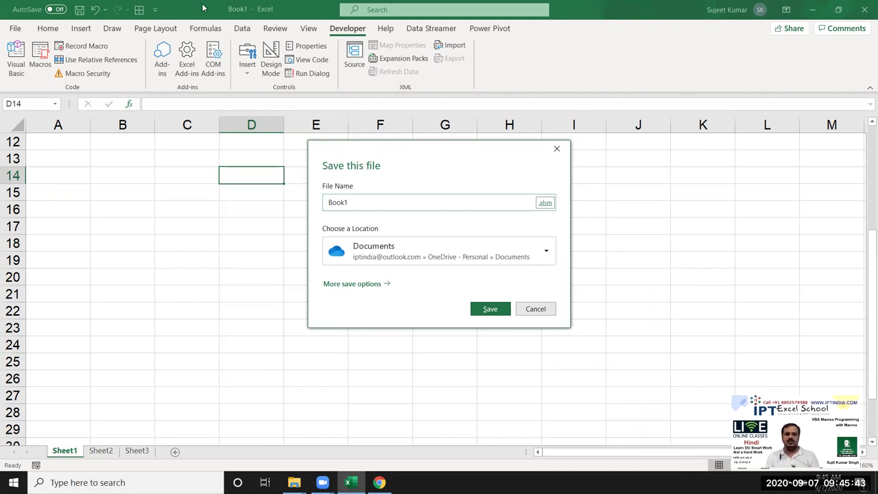
pyautogui.click(546, 203)
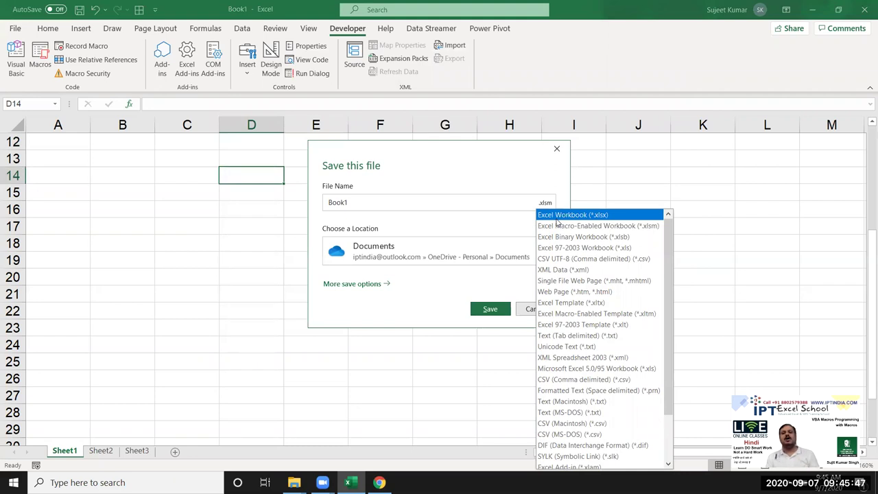
pyautogui.click(481, 172)
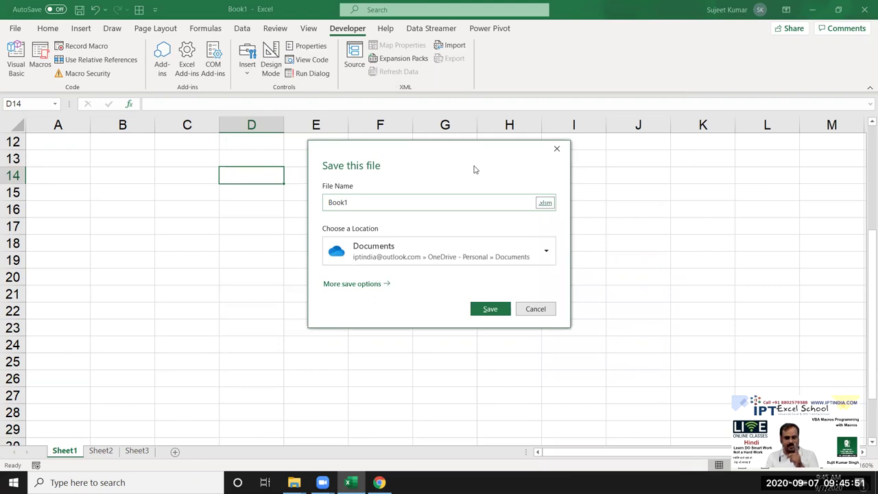
pyautogui.click(558, 158)
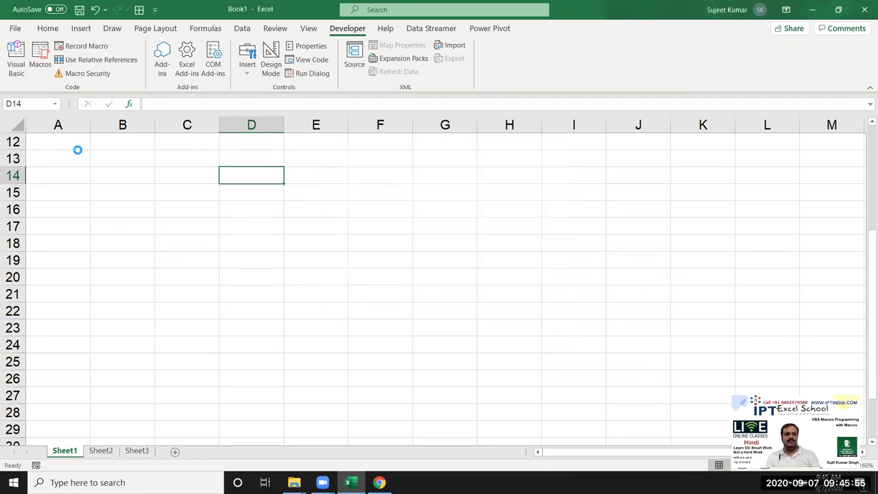
# Open the Visual Basic editor and browse Module1, Sheet1 and the DD.xlsx project
pyautogui.click(21, 68)
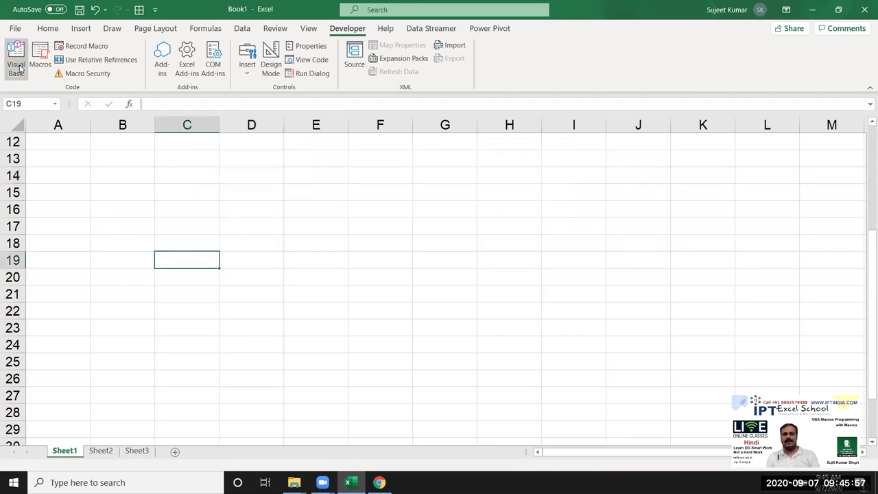
pyautogui.click(21, 68)
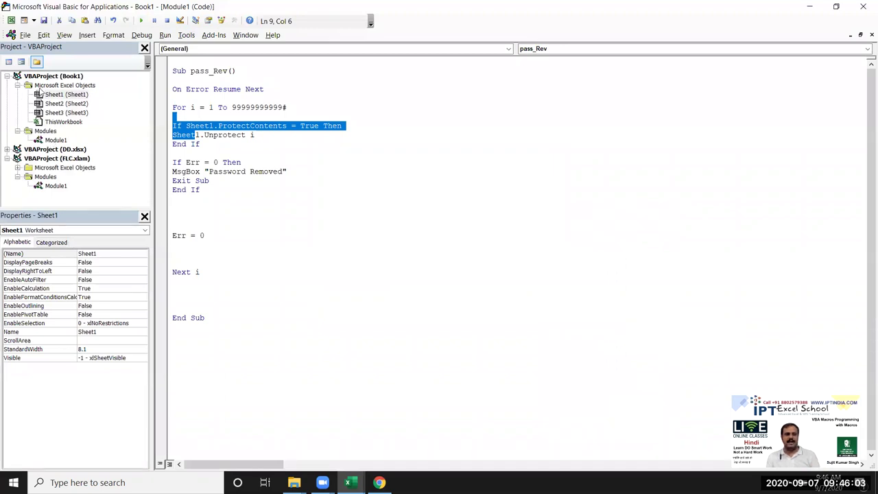
pyautogui.click(46, 142)
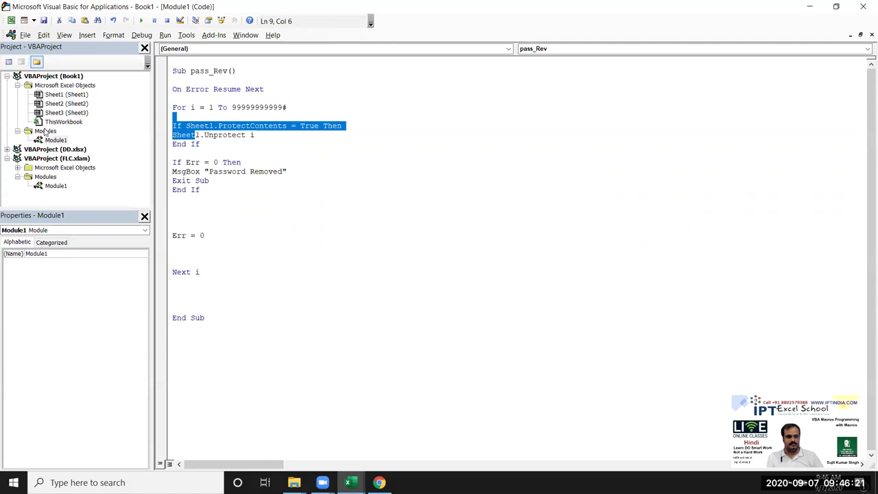
pyautogui.click(74, 96)
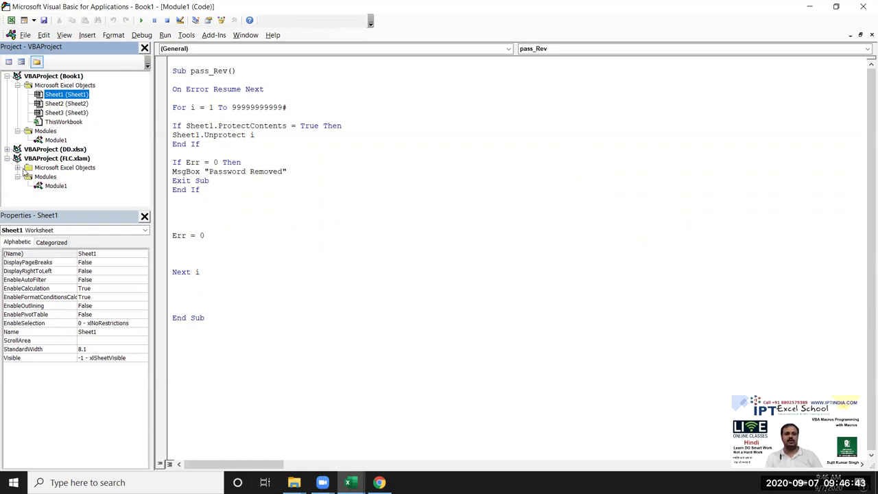
pyautogui.click(7, 149)
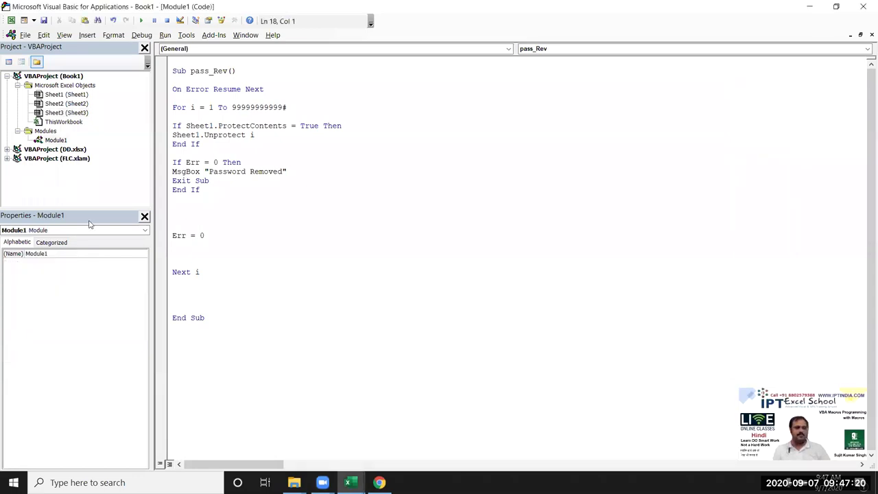
# View Sheet2's properties, then select and deselect the pass_Rev code in Module1
pyautogui.click(75, 223)
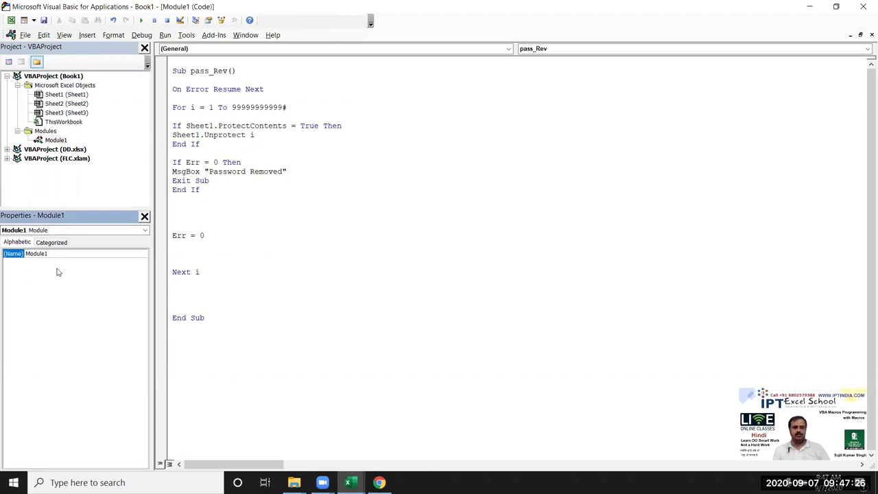
pyautogui.click(66, 103)
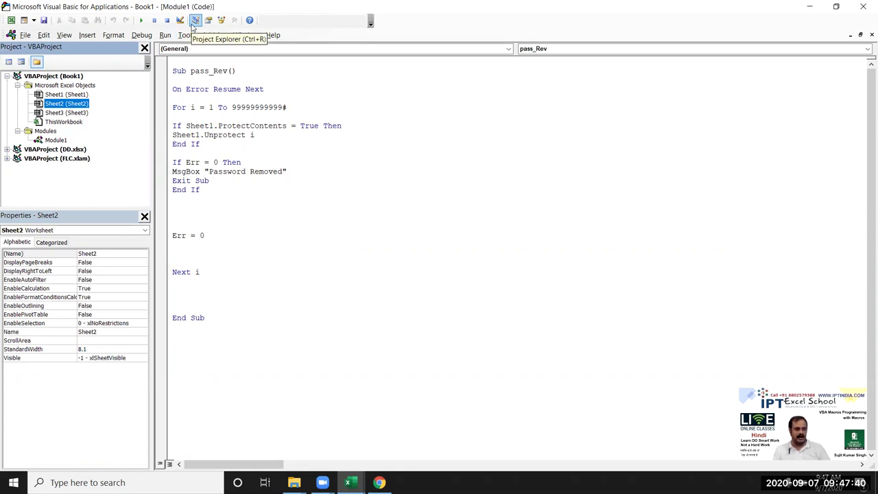
pyautogui.click(64, 35)
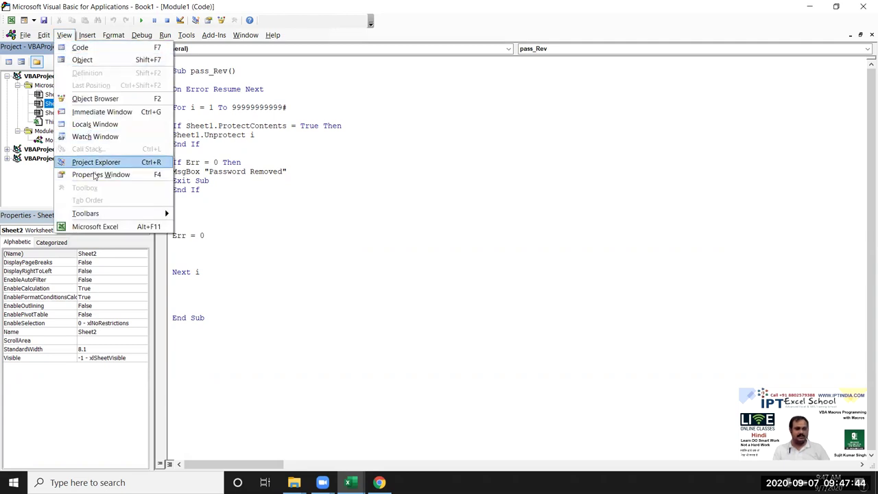
pyautogui.click(280, 196)
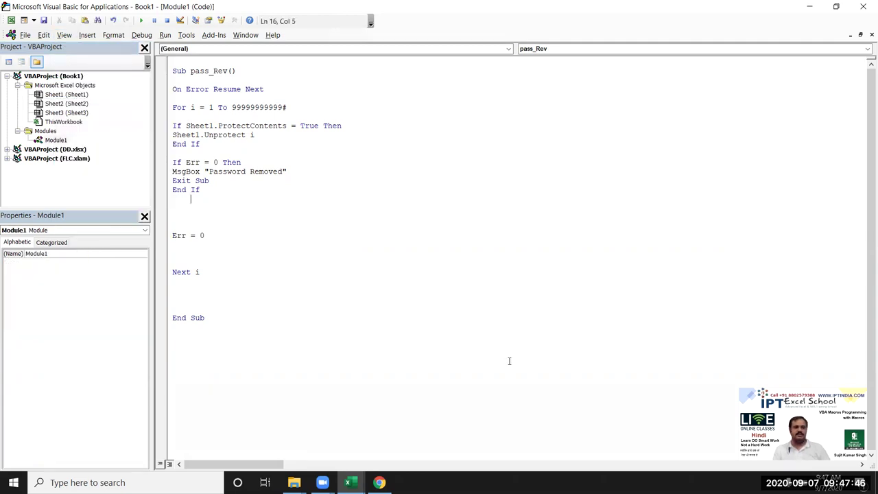
pyautogui.moveTo(450, 314); pyautogui.dragTo(267, 50)
pyautogui.click(441, 218)
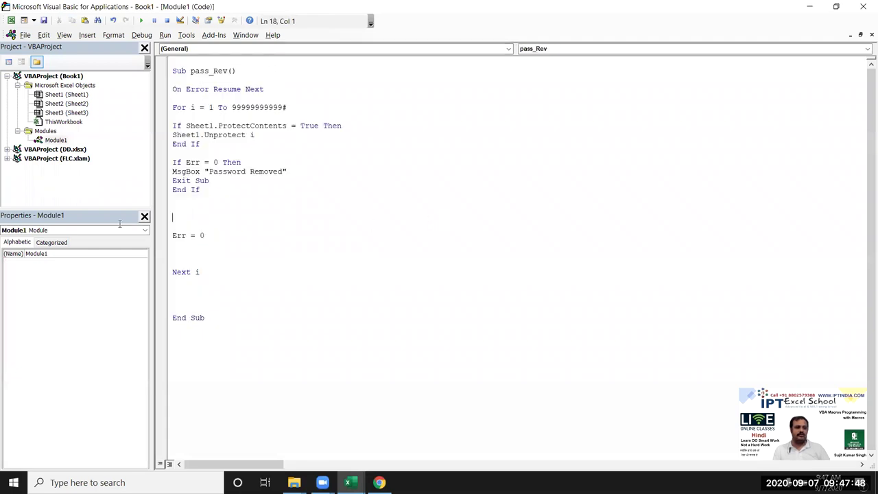
# Open Sheet1's code window and expand then collapse the DD.xlsx and FLC.xlam projects
pyautogui.doubleClick(60, 95)
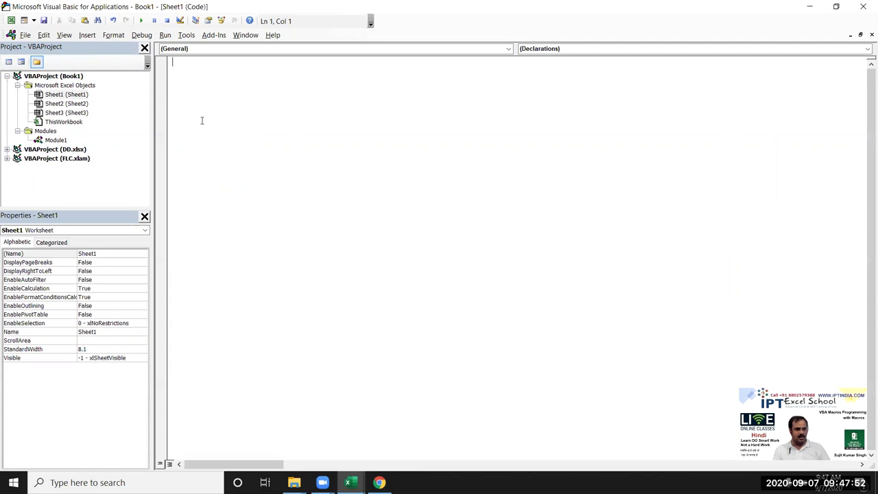
pyautogui.click(55, 122)
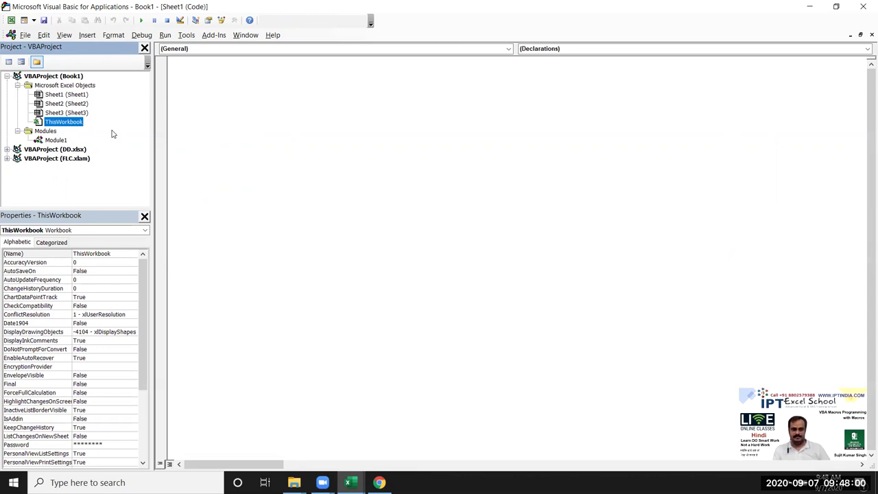
pyautogui.doubleClick(51, 94)
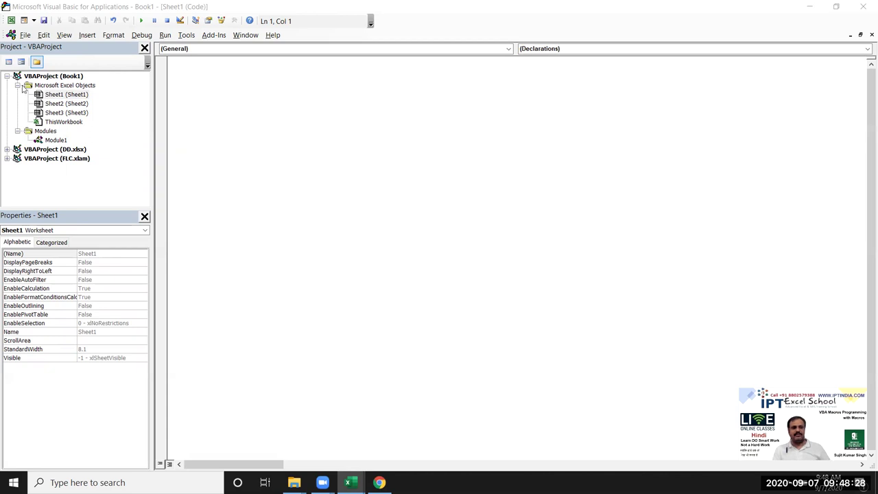
pyautogui.click(7, 149)
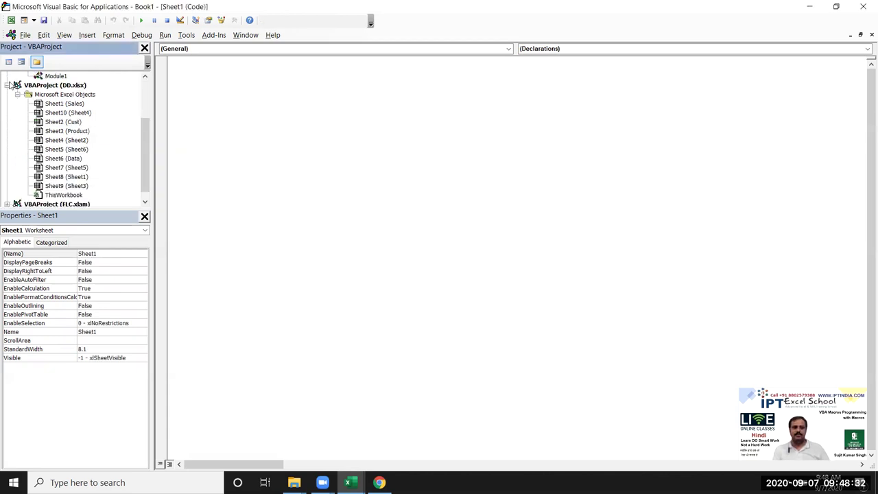
pyautogui.click(7, 85)
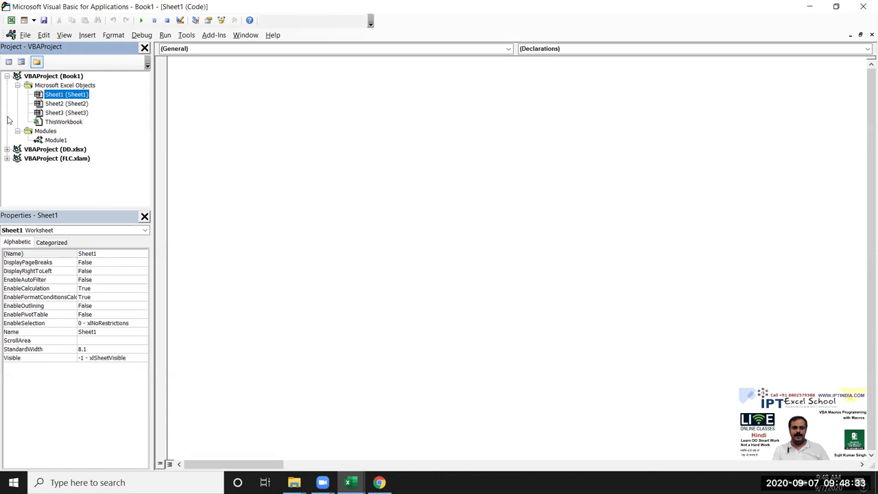
pyautogui.click(7, 159)
pyautogui.click(7, 158)
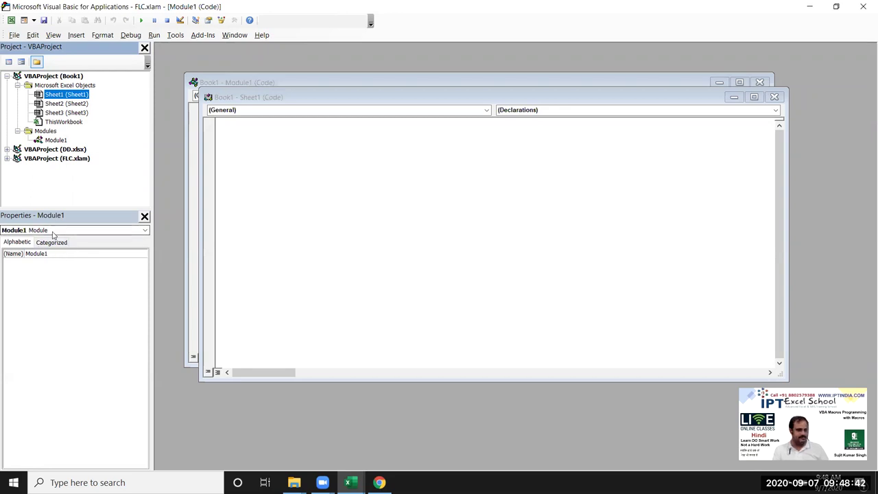
# Check Sheet2 and Sheet3 properties, then maximize Sheet1's code window
pyautogui.click(58, 103)
pyautogui.click(54, 113)
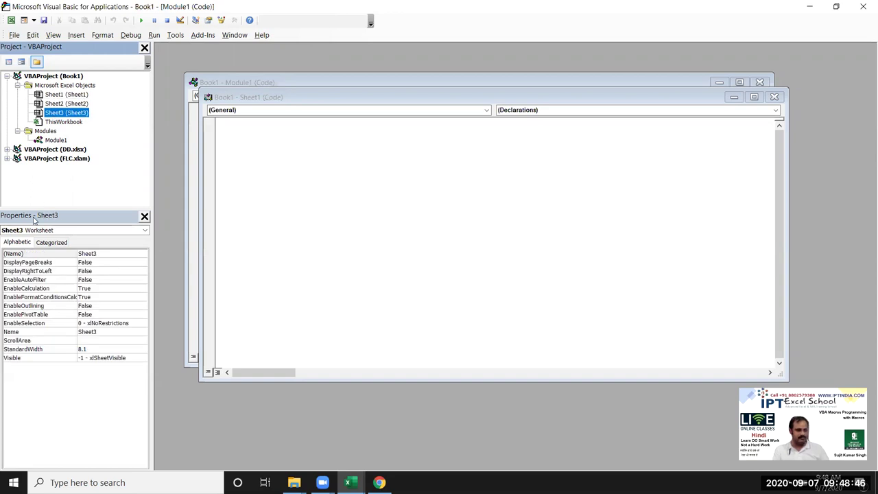
pyautogui.click(175, 35)
pyautogui.click(142, 121)
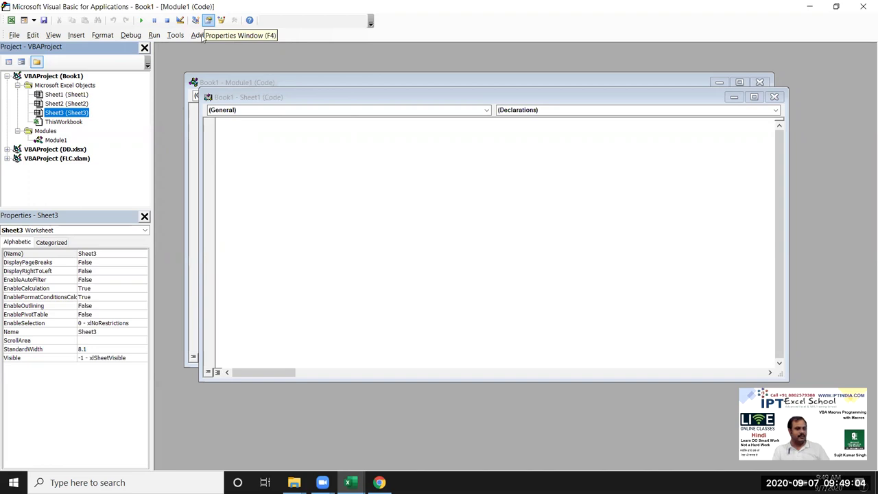
pyautogui.click(52, 35)
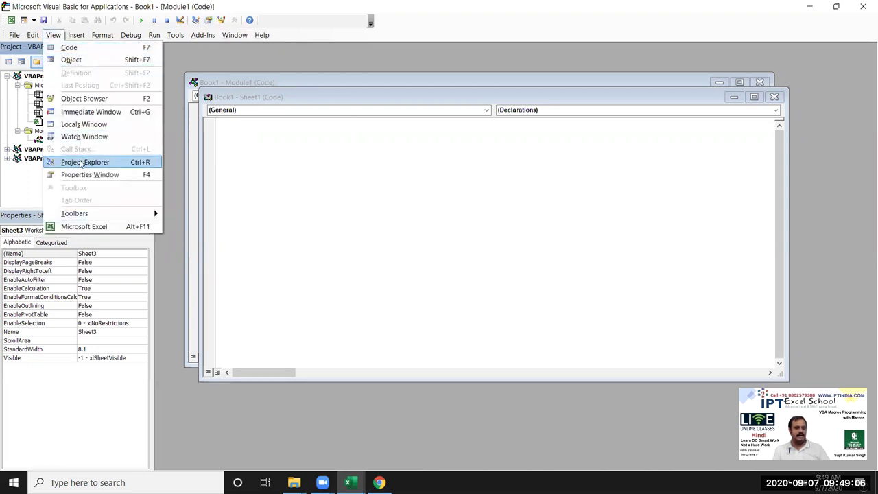
pyautogui.click(288, 96)
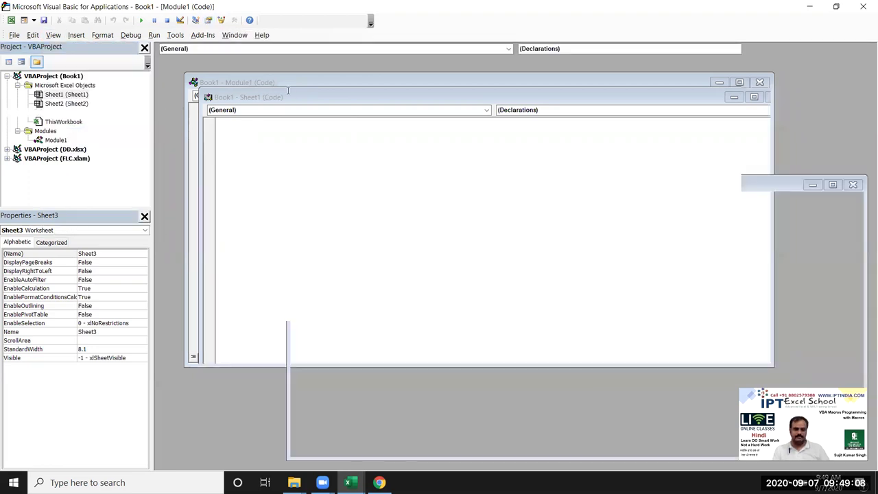
pyautogui.doubleClick(288, 96)
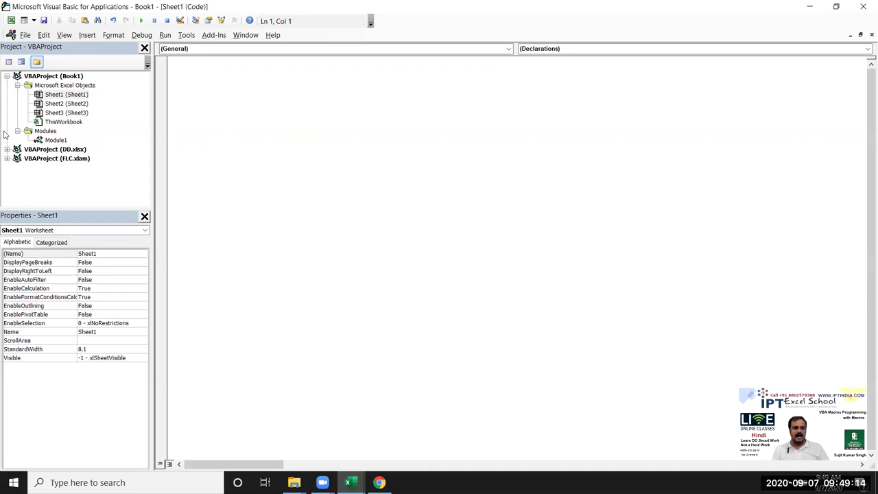
# Open the empty code window for Sheet3 and the Insert menu
pyautogui.doubleClick(62, 96)
pyautogui.doubleClick(62, 103)
pyautogui.doubleClick(64, 112)
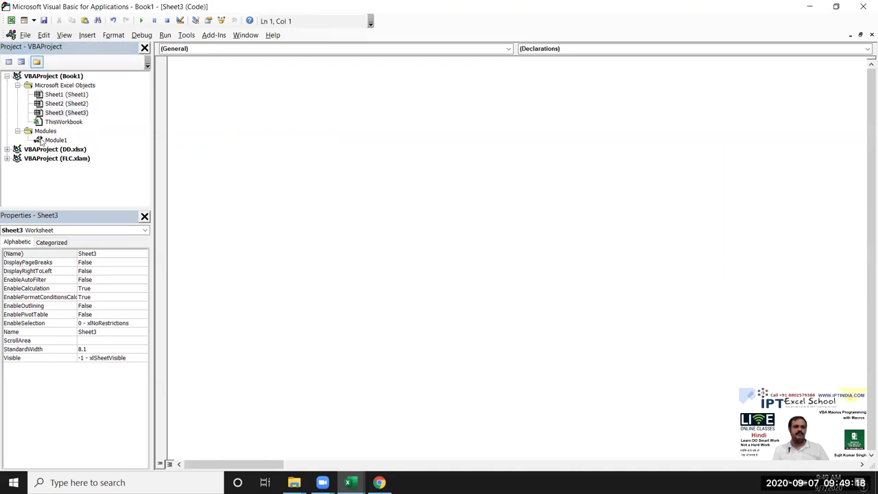
pyautogui.click(86, 35)
# Select the pass_Rev code in Module1, then view Sheet1's empty code
pyautogui.doubleClick(59, 140)
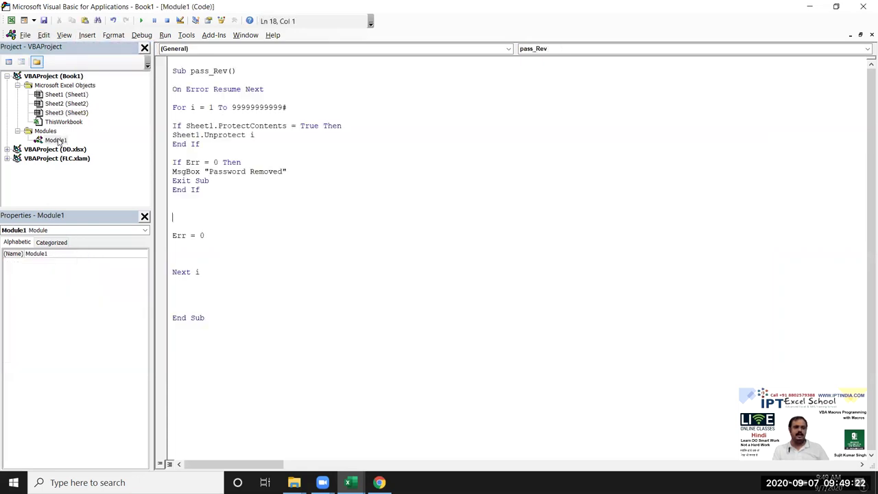
pyautogui.moveTo(265, 288)
pyautogui.mouseDown()
pyautogui.moveTo(229, 215)
pyautogui.moveTo(185, 61)
pyautogui.mouseUp()
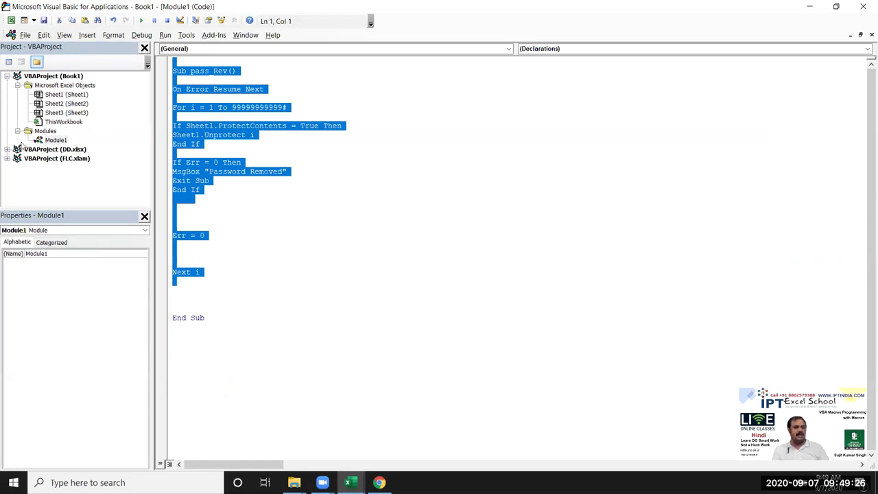
pyautogui.doubleClick(57, 140)
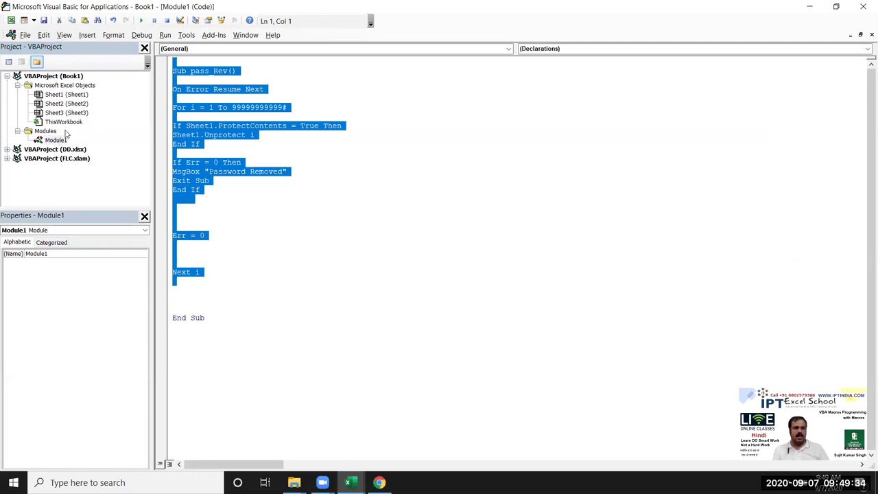
pyautogui.click(60, 100)
pyautogui.doubleClick(60, 101)
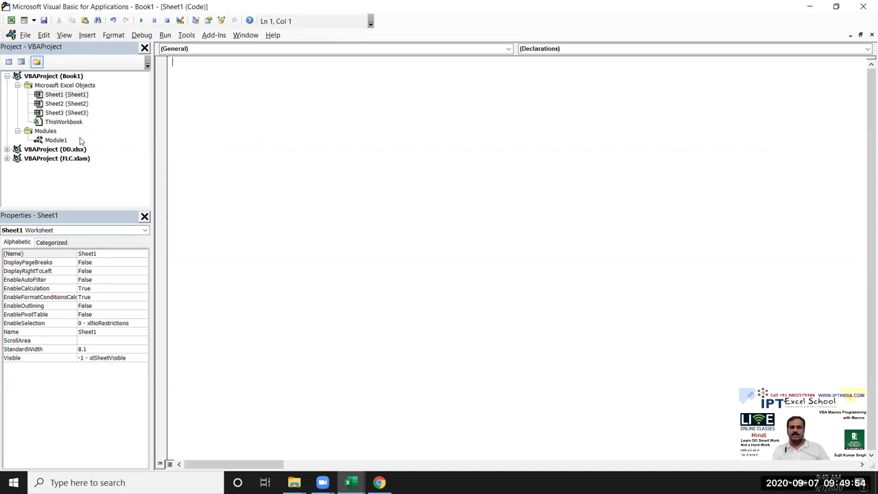
# Reselect the whole pass_Rev macro in Module1 and minimize the editor
pyautogui.doubleClick(64, 142)
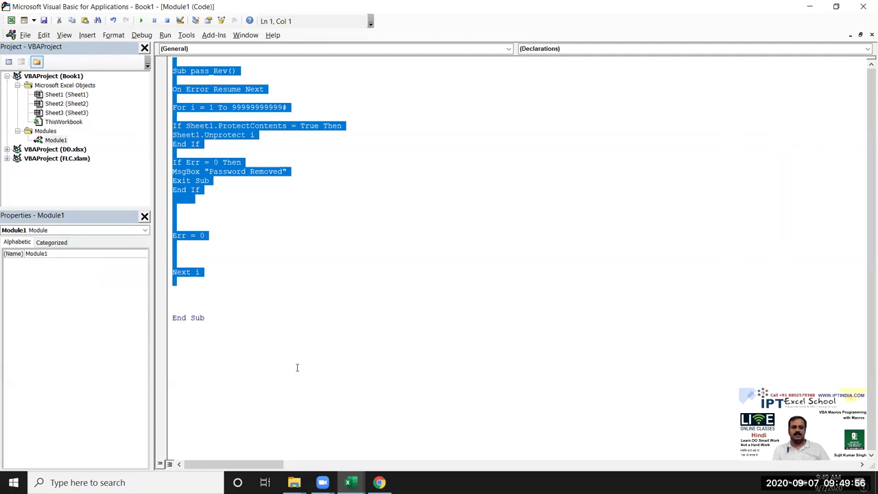
pyautogui.click(284, 365)
pyautogui.moveTo(247, 324); pyautogui.dragTo(170, 72)
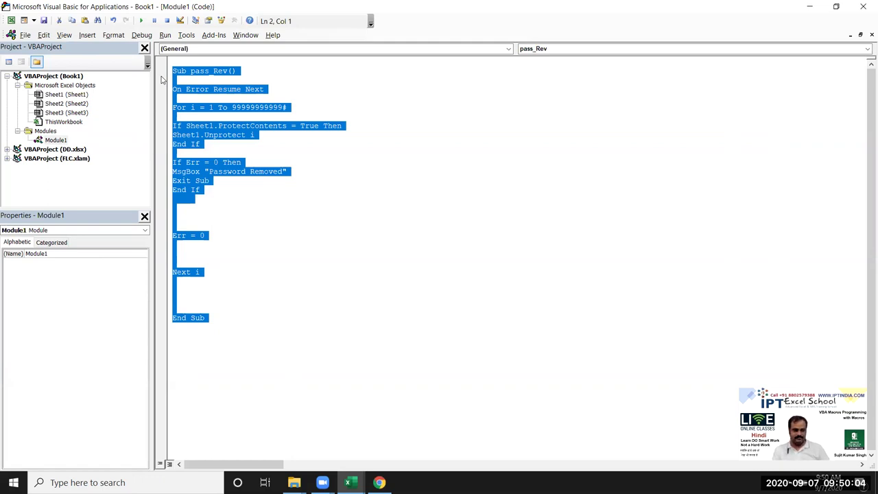
pyautogui.click(809, 7)
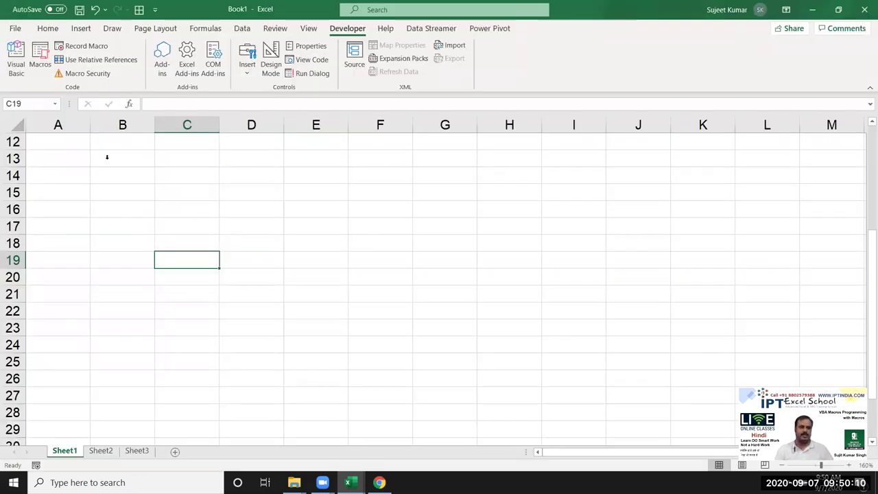
# Confirm the Macro list shows pass_Rev, then type 'Pubilic Macros' in cell C2
pyautogui.click(36, 72)
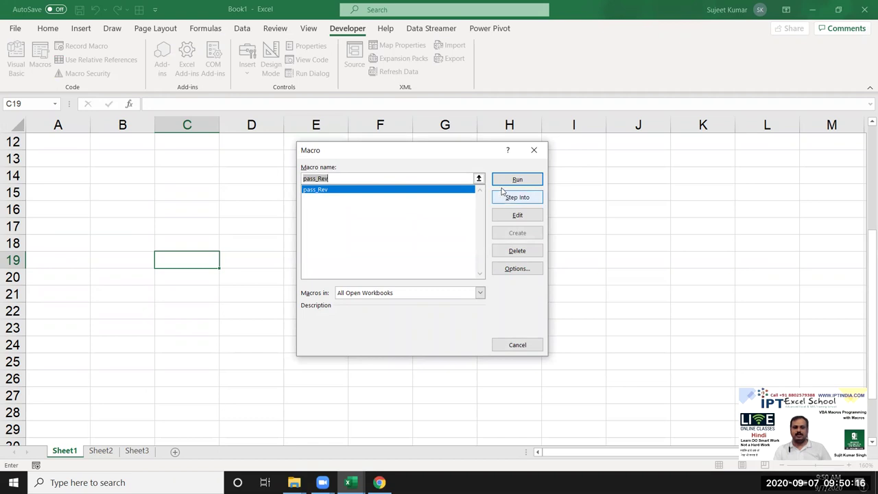
pyautogui.click(540, 151)
pyautogui.scroll(4, 151, 173)
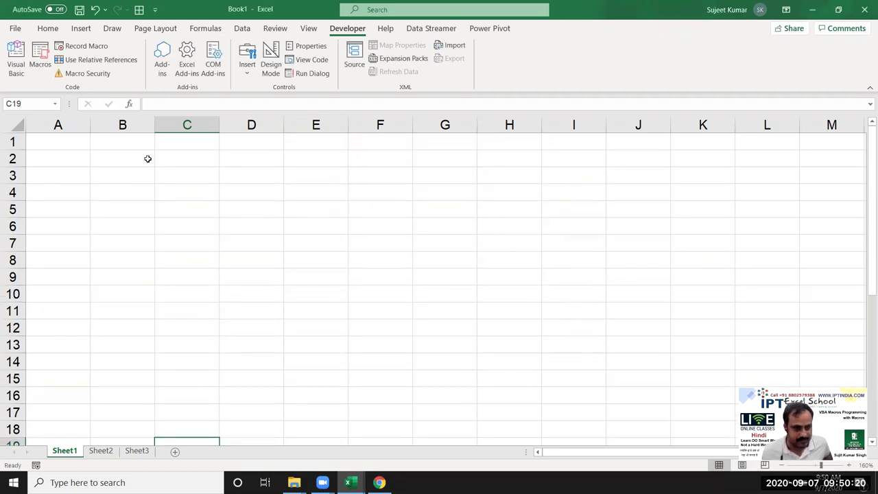
pyautogui.click(170, 159)
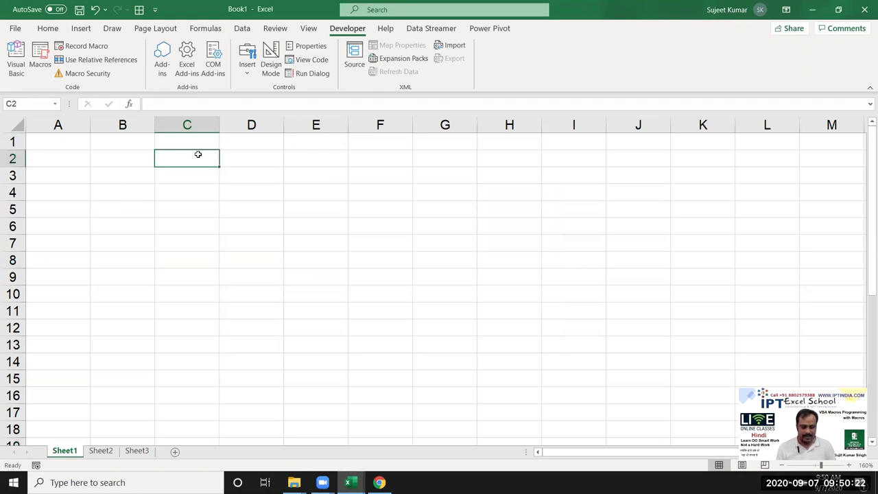
pyautogui.write('Pubi')
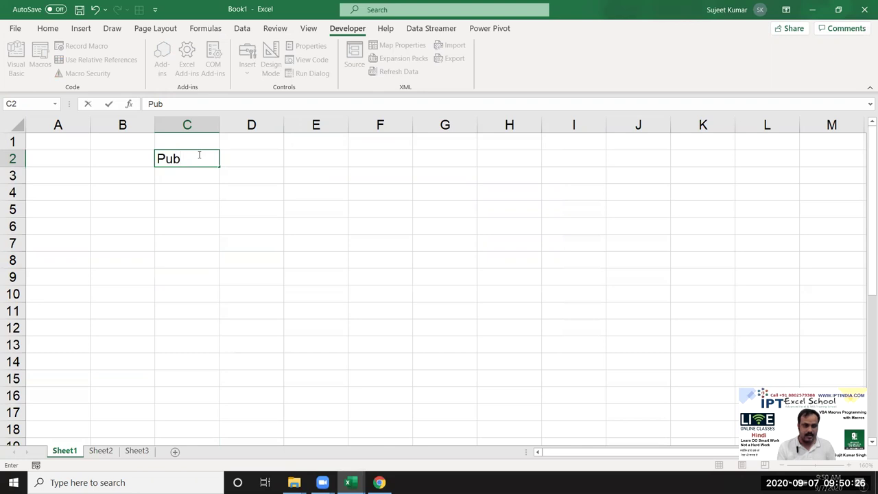
pyautogui.write('lic Macros')
# Commit the C2 heading, then cancel a Record Macro setup for Macro1 in This Workbook
pyautogui.press('Return')
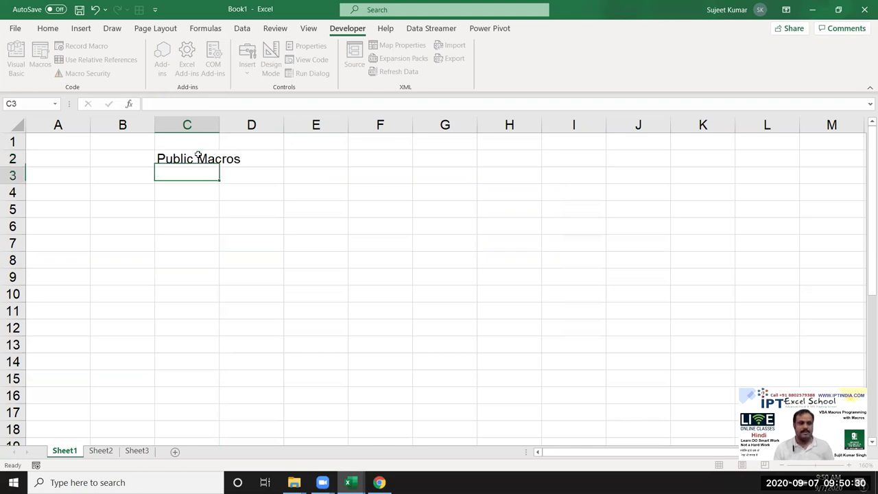
pyautogui.click(81, 46)
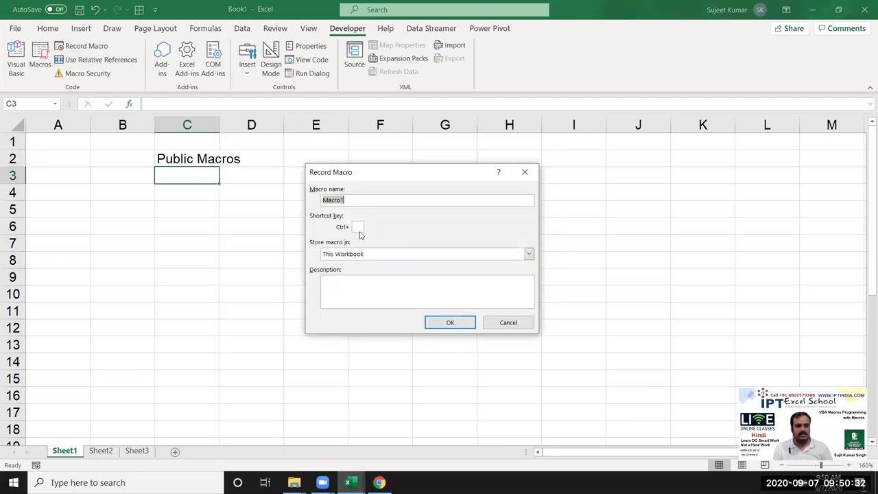
pyautogui.click(335, 256)
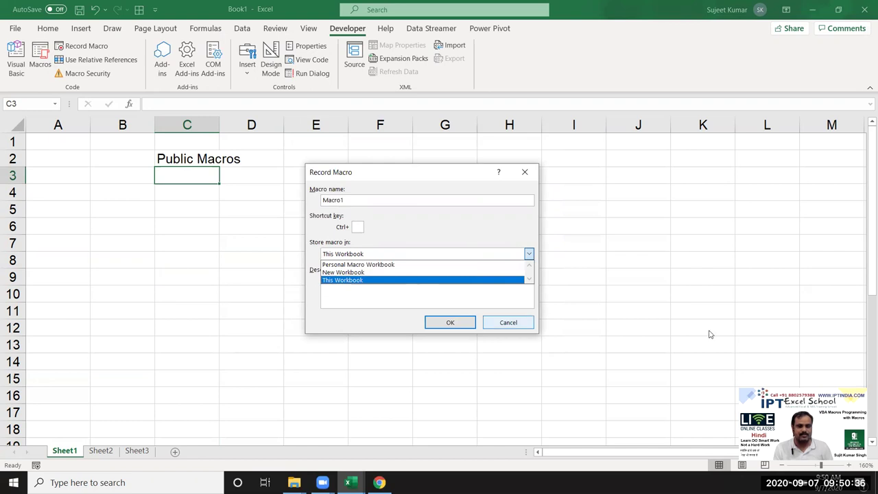
pyautogui.press('Escape')
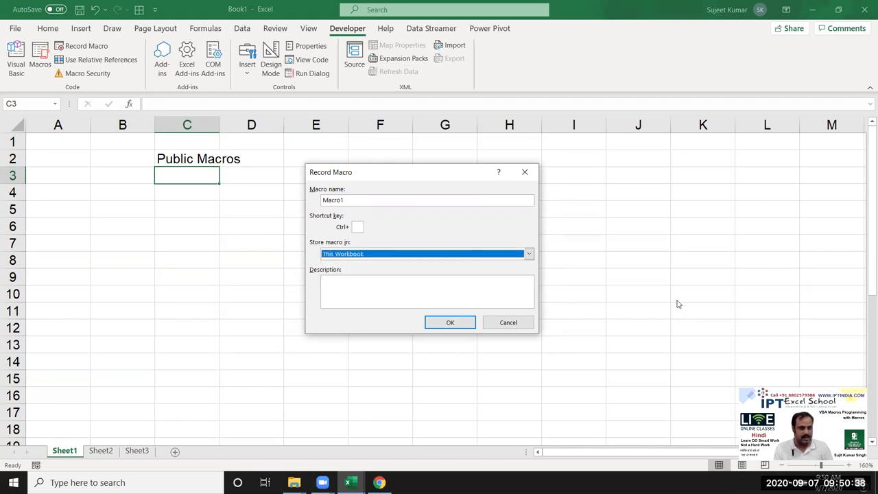
pyautogui.press('Escape')
pyautogui.moveTo(348, 482)
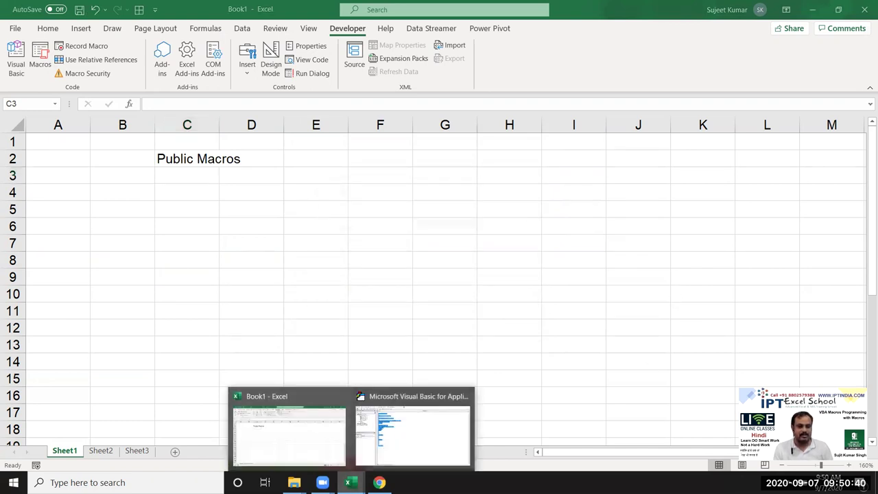
# Select the pass_Rev name in the VBA editor, then show the Macro list in Excel
pyautogui.click(409, 425)
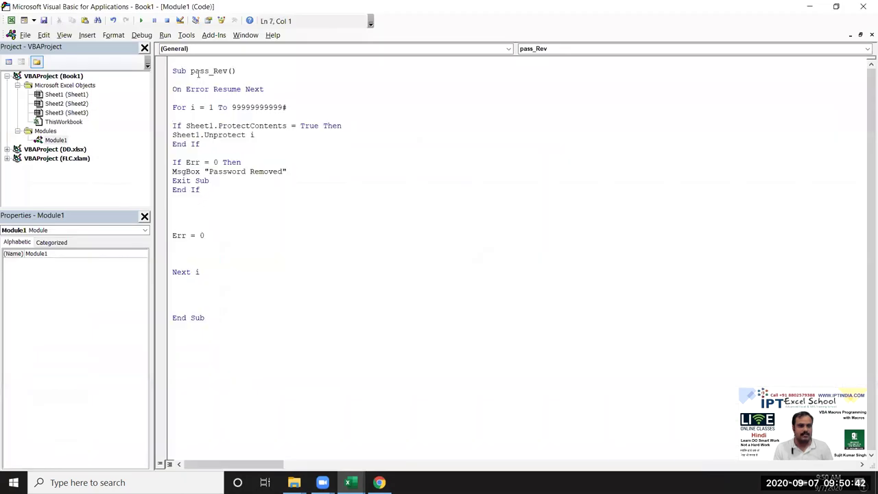
pyautogui.doubleClick(199, 71)
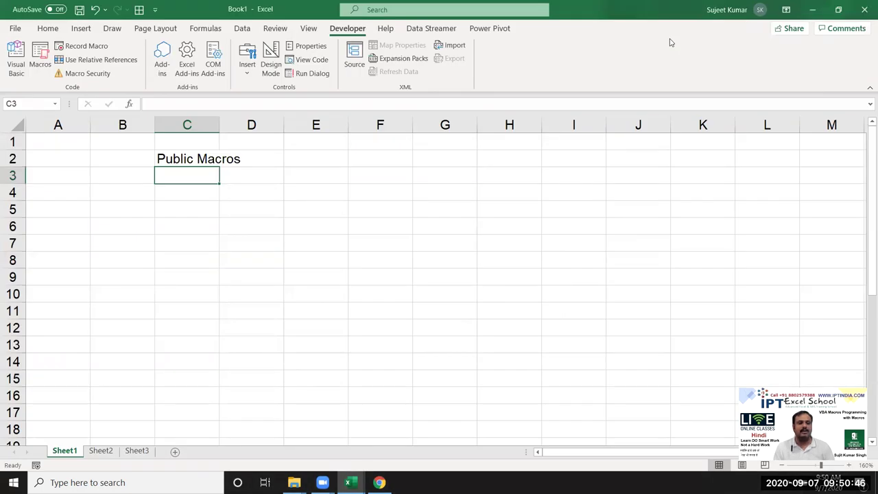
pyautogui.click(809, 6)
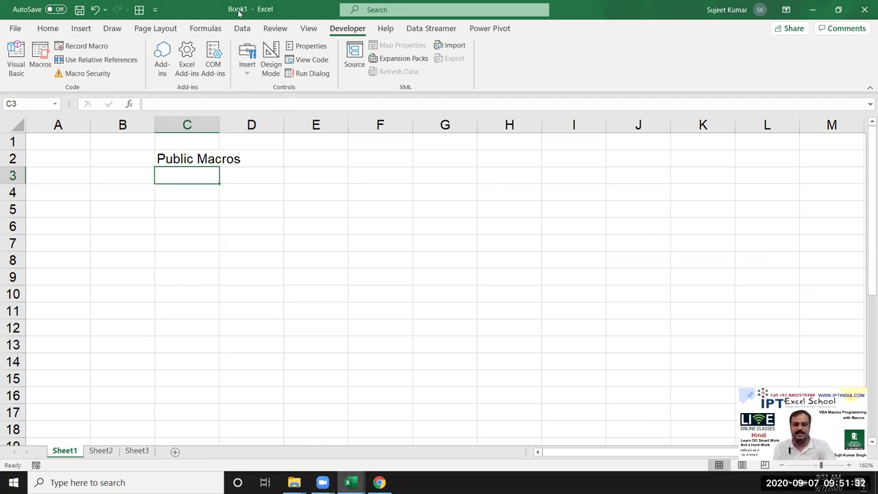
pyautogui.click(40, 59)
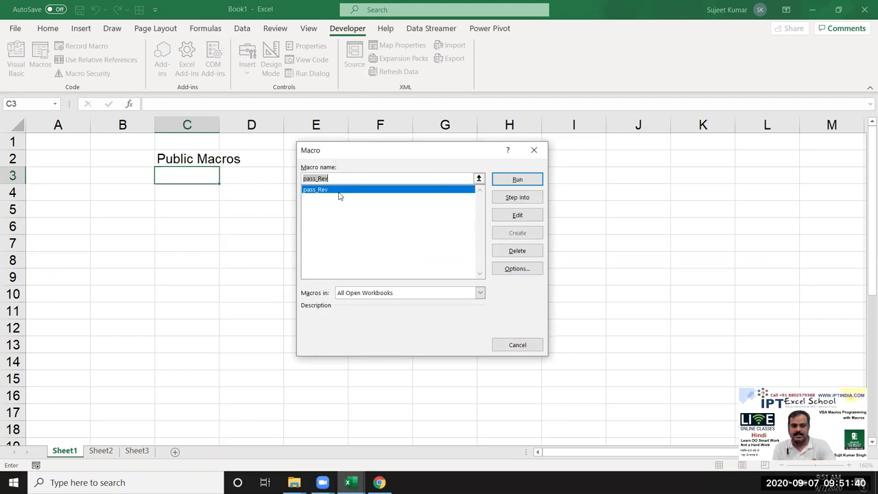
# Close the Macro list twice, extend the procedure selection in VBA, then select cell D11
pyautogui.click(534, 149)
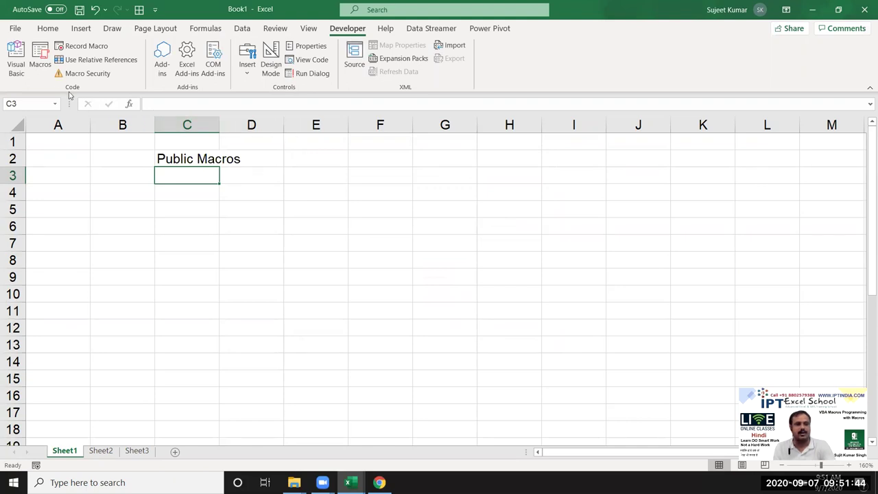
pyautogui.click(40, 55)
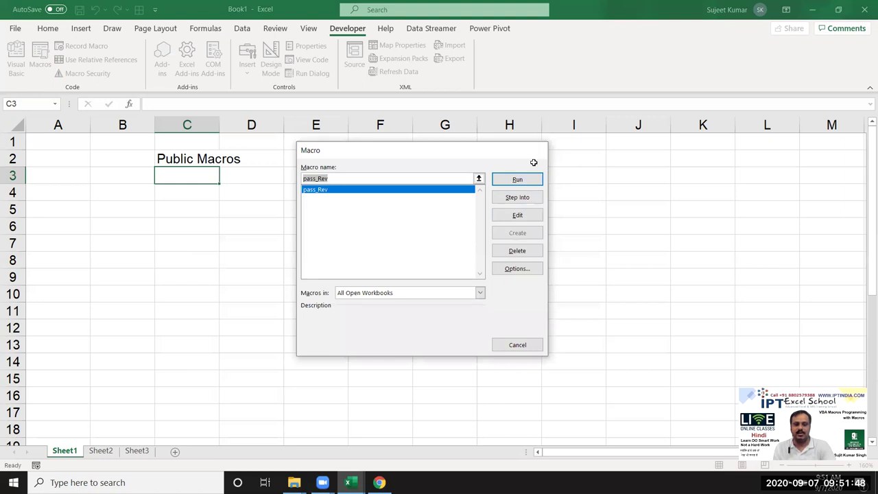
pyautogui.click(533, 150)
pyautogui.moveTo(348, 482)
pyautogui.click(402, 420)
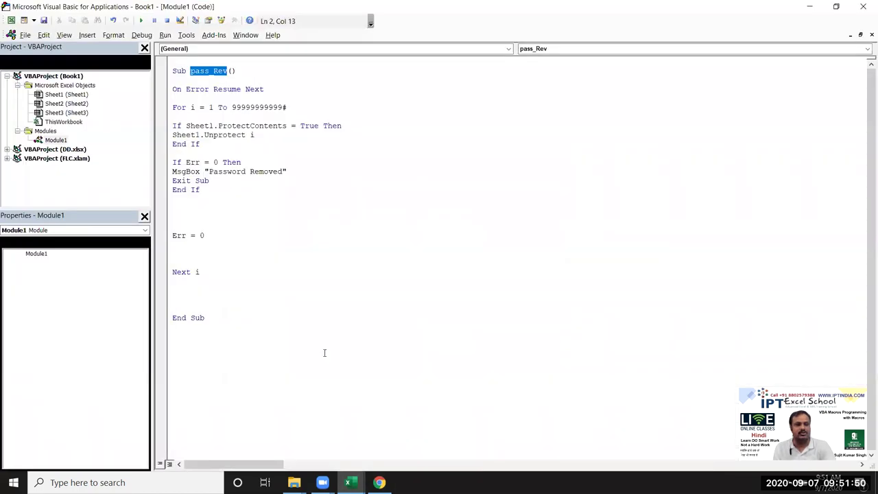
pyautogui.hotkey('shift', 'Up')
pyautogui.hotkey('shift', 'Up')
pyautogui.hotkey('shift', 'Up')
pyautogui.hotkey('shift', 'Up')
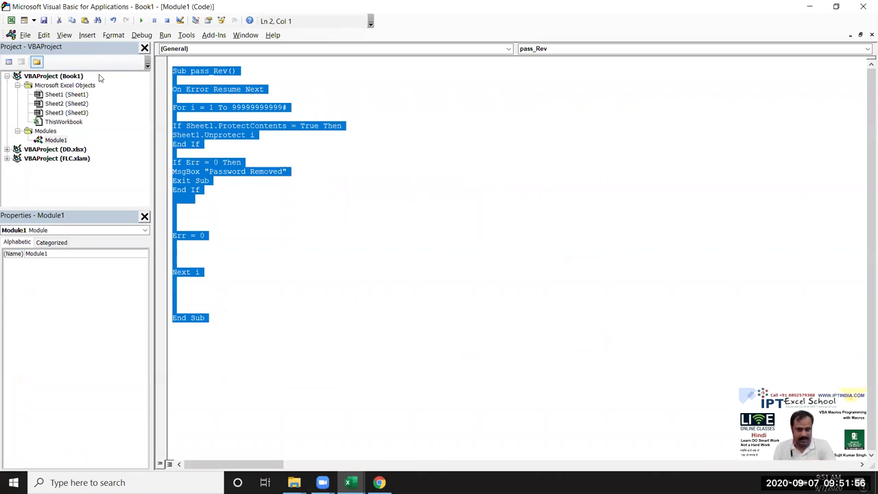
pyautogui.click(810, 6)
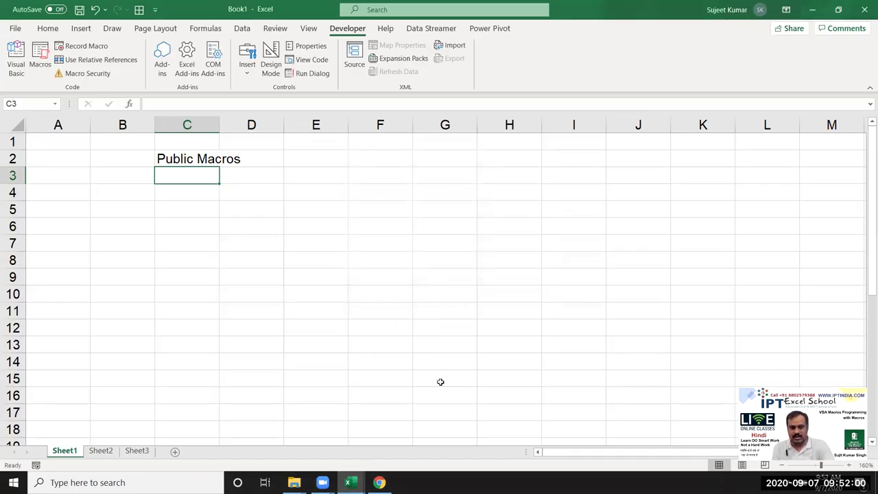
pyautogui.click(221, 310)
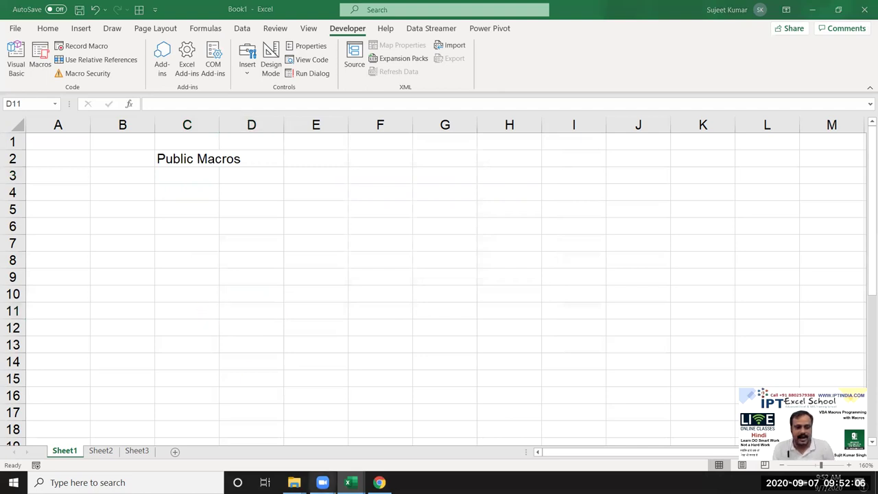
# Protect Book2's Sheet1 with a password and confirm it
pyautogui.rightClick(73, 454)
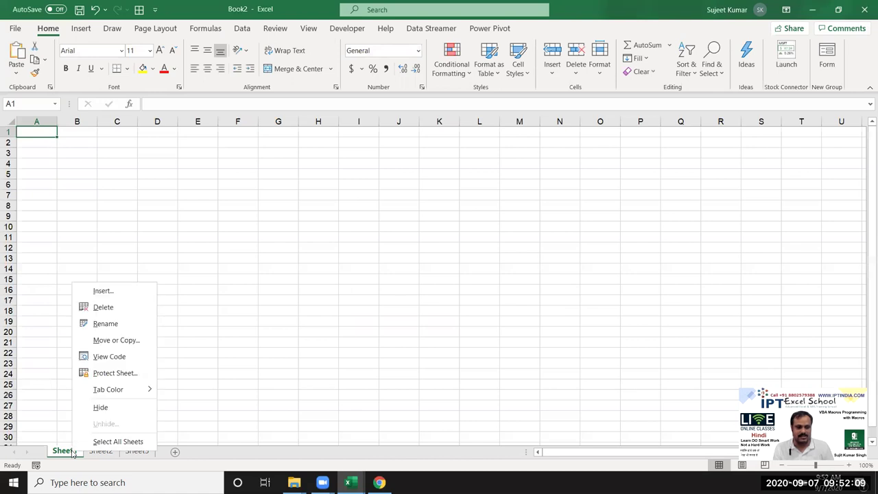
pyautogui.click(114, 374)
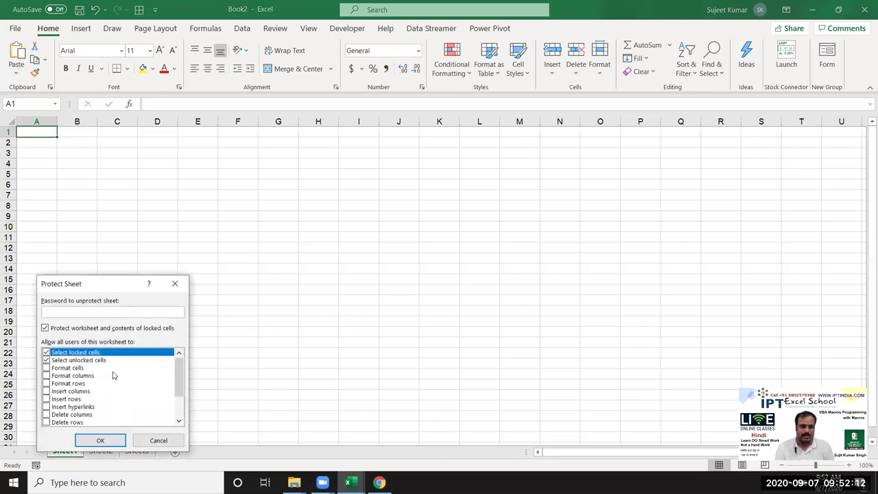
pyautogui.click(103, 441)
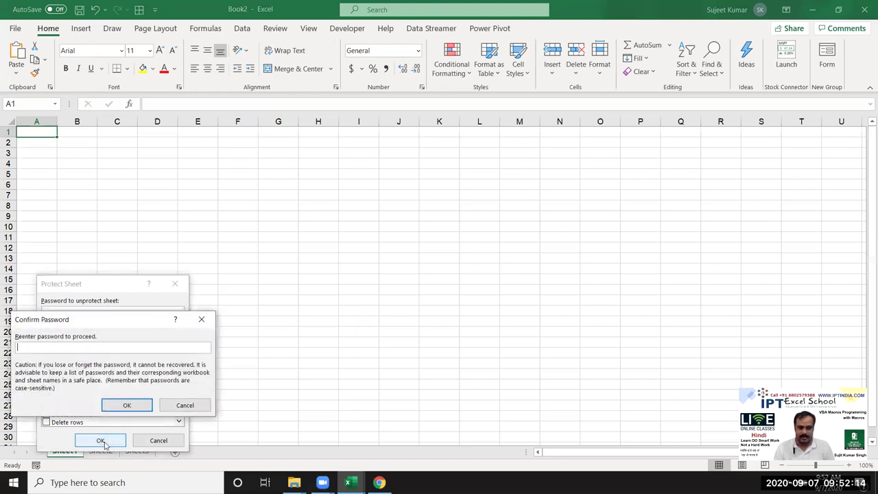
pyautogui.click(125, 404)
pyautogui.click(343, 30)
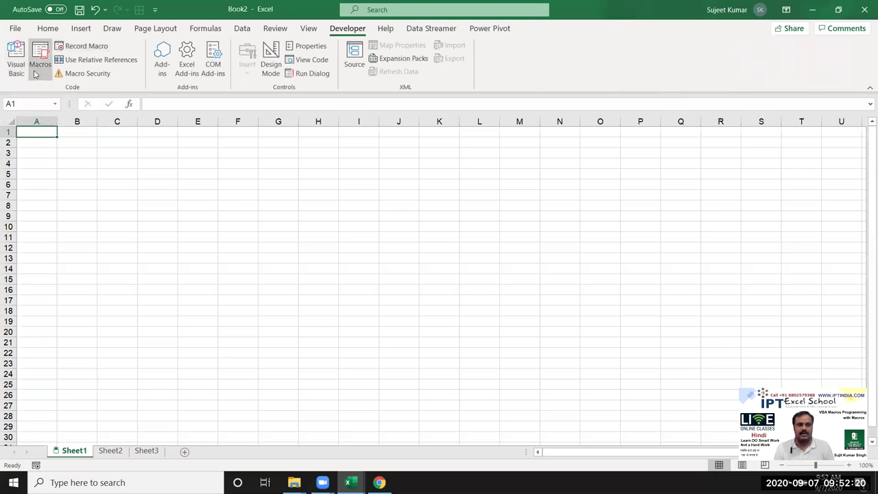
# Run pass_Rev from the Macro list and dismiss the 'Password Removed' message
pyautogui.click(40, 59)
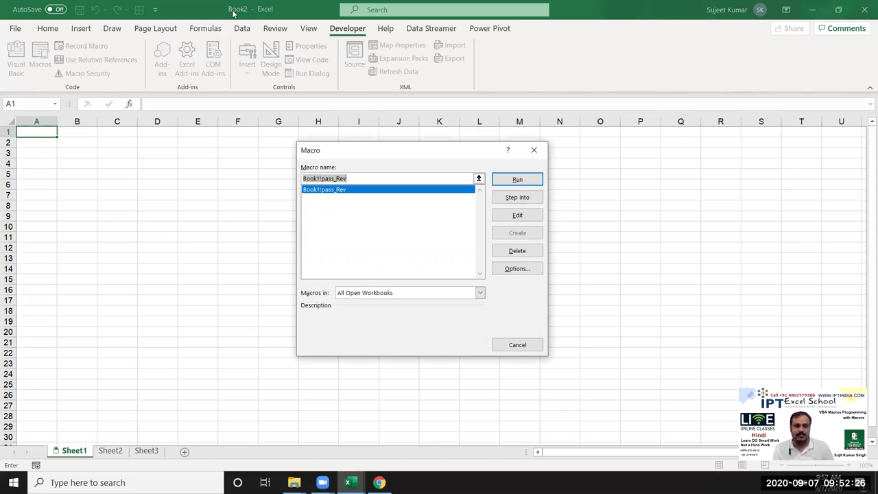
pyautogui.click(516, 179)
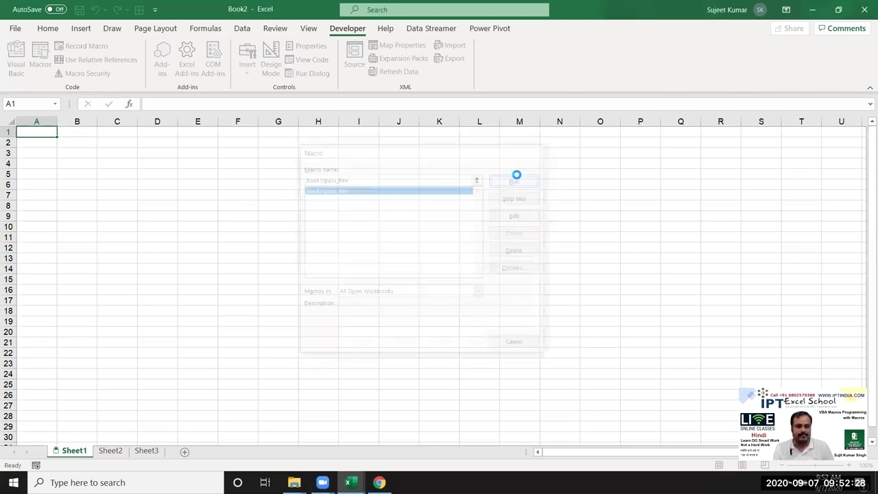
pyautogui.click(450, 280)
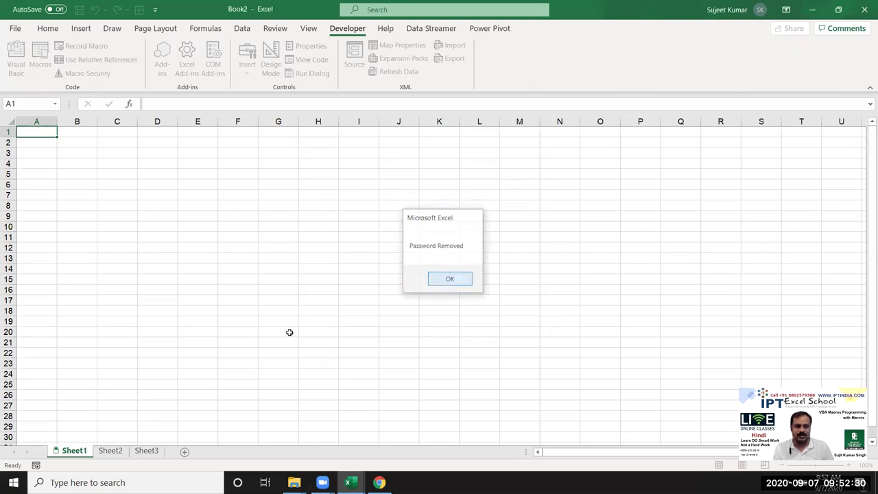
pyautogui.click(99, 364)
# Test editing cell C20, run pass_Rev again, and switch to Book1
pyautogui.doubleClick(116, 332)
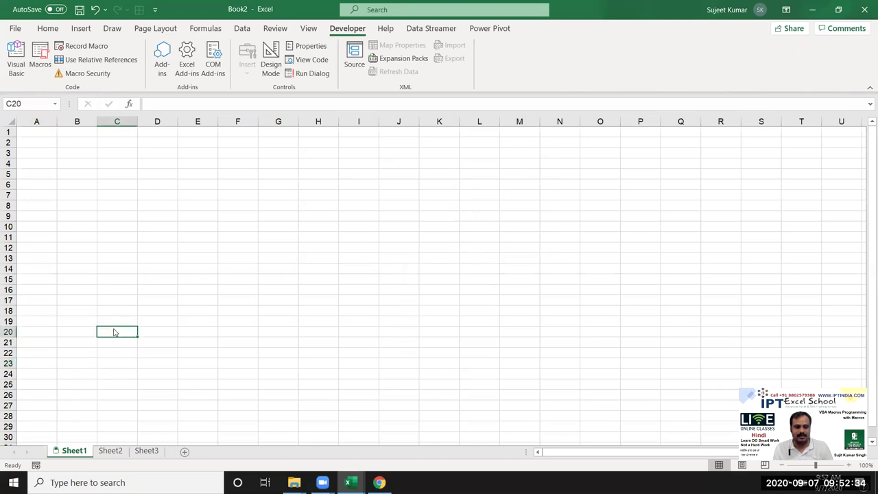
pyautogui.click(442, 273)
pyautogui.click(40, 60)
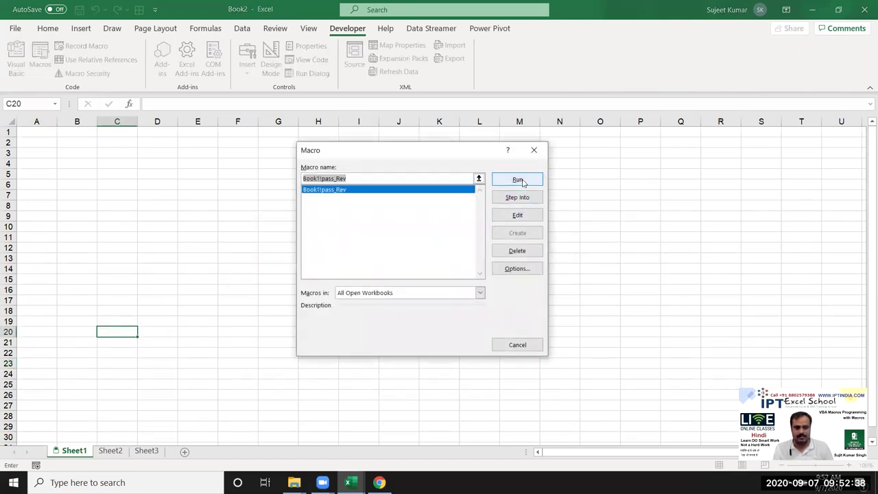
pyautogui.click(518, 180)
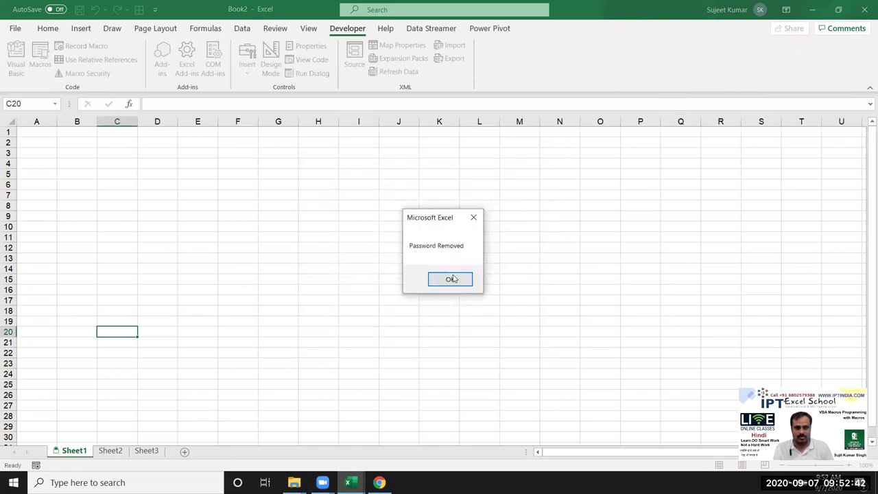
pyautogui.click(450, 279)
pyautogui.hotkey('alt', 'Tab')
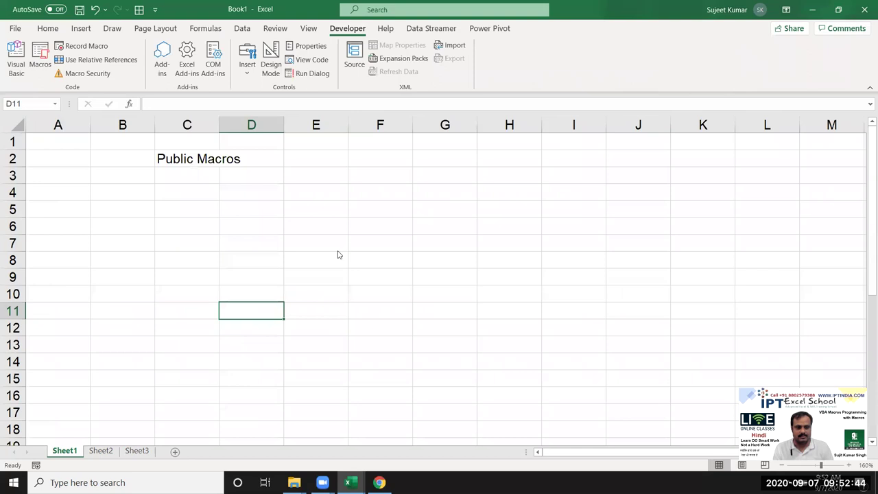
# In pass_Rev, change Sheet1 to ActiveSheet on the If line
pyautogui.hotkey('alt', 'Tab')
pyautogui.hotkey('alt', 'Tab')
pyautogui.click(261, 207)
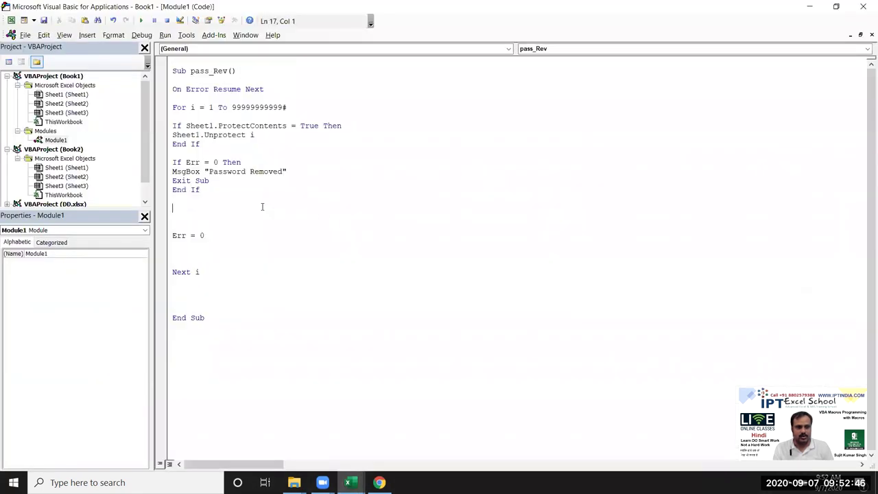
pyautogui.doubleClick(190, 129)
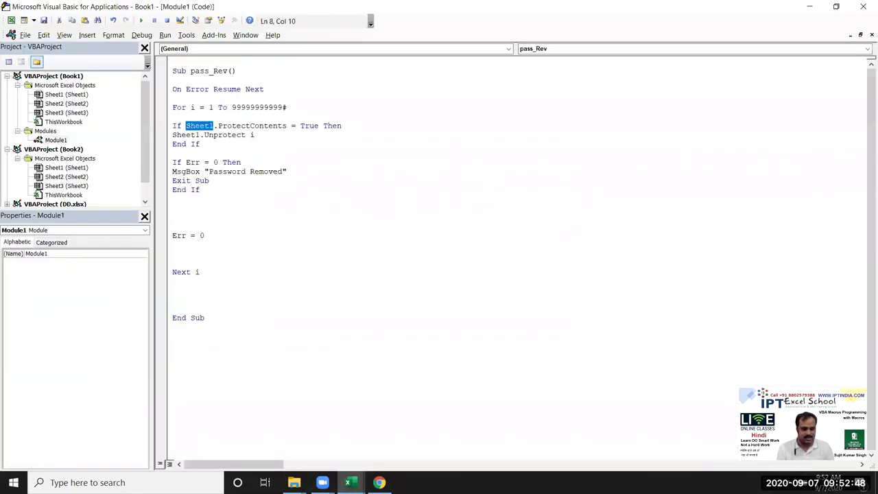
pyautogui.write('av')
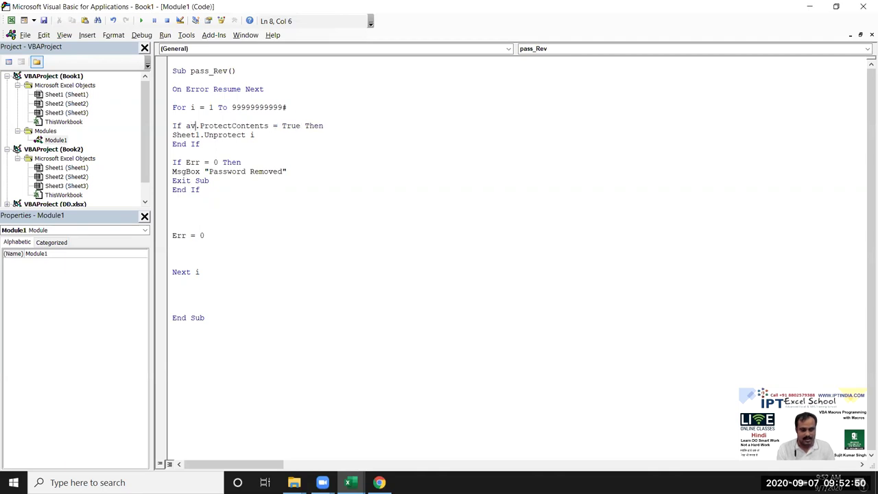
pyautogui.press('BackSpace')
pyautogui.write('ctive')
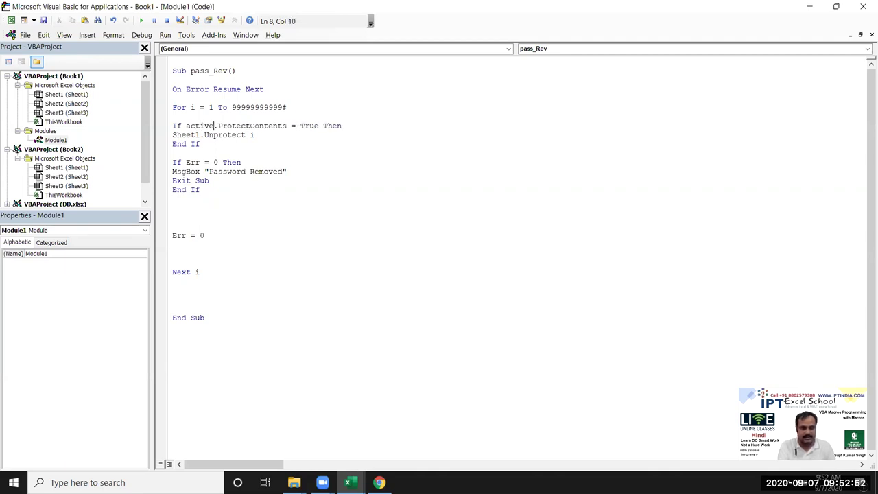
pyautogui.write('sheet')
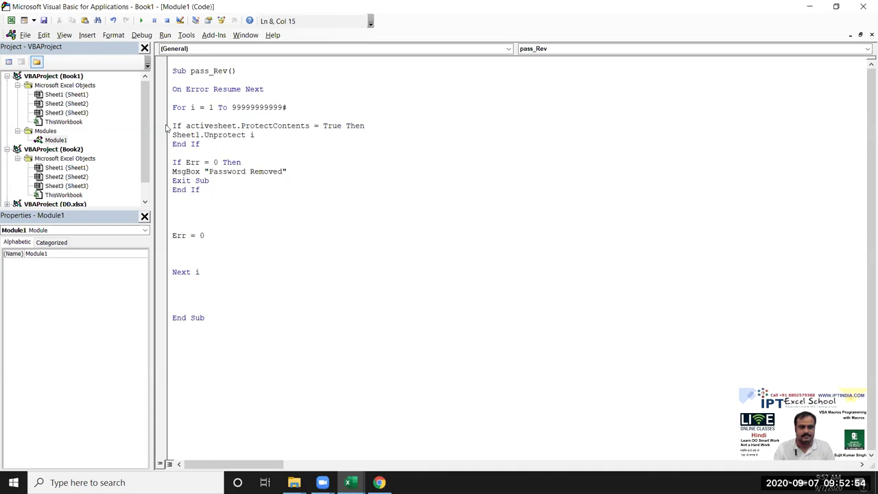
pyautogui.click(221, 194)
# Paste ActiveSheet over Sheet1 on the Unprotect line, then switch back to Excel
pyautogui.doubleClick(217, 129)
pyautogui.hotkey('ctrl', 'c')
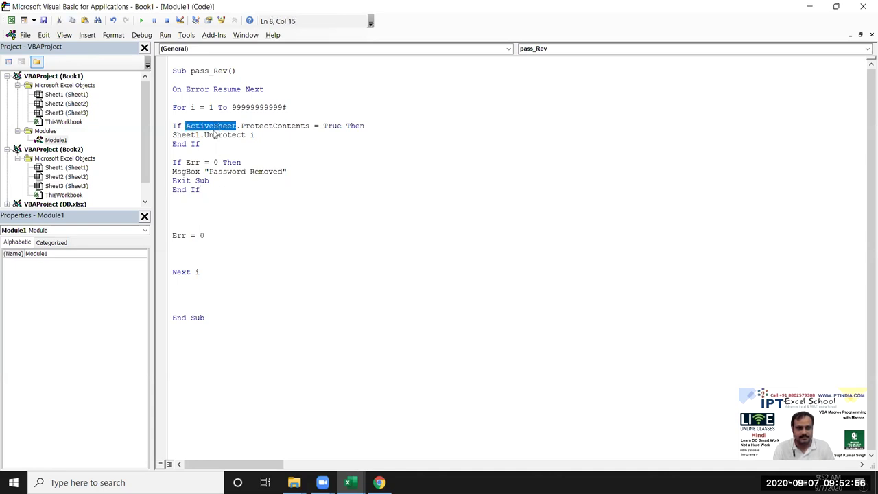
pyautogui.doubleClick(185, 135)
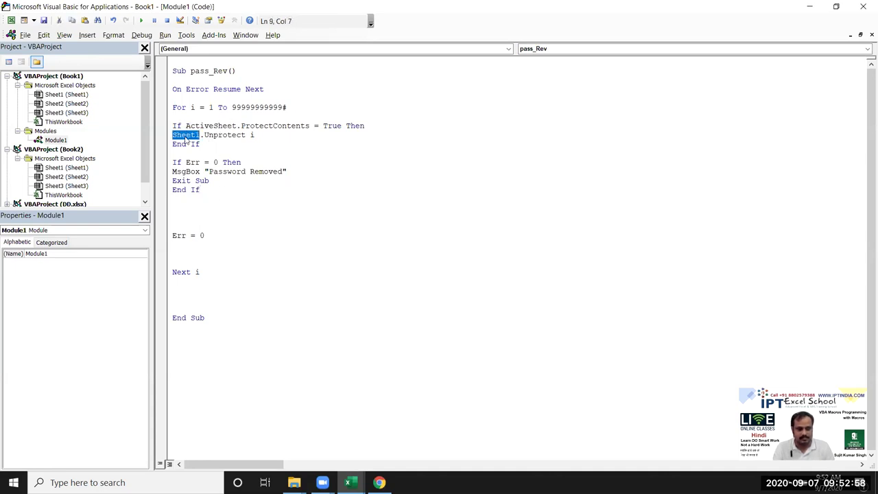
pyautogui.hotkey('ctrl', 'v')
pyautogui.click(227, 203)
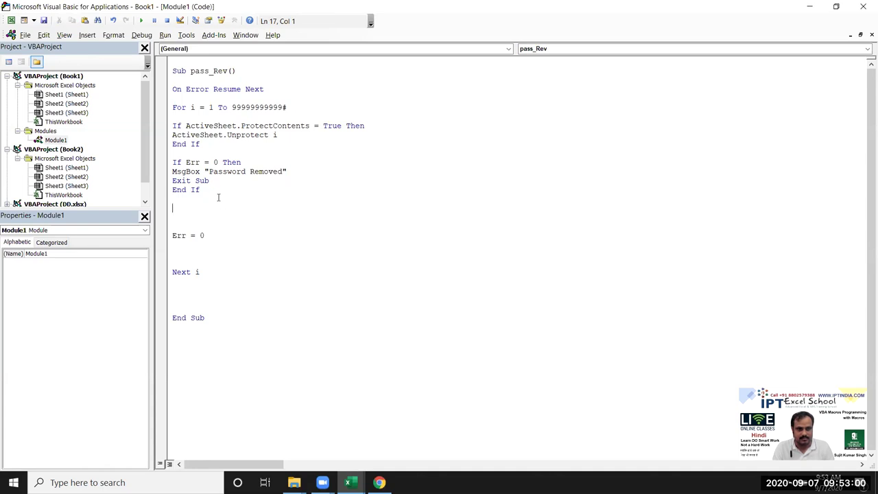
pyautogui.click(256, 202)
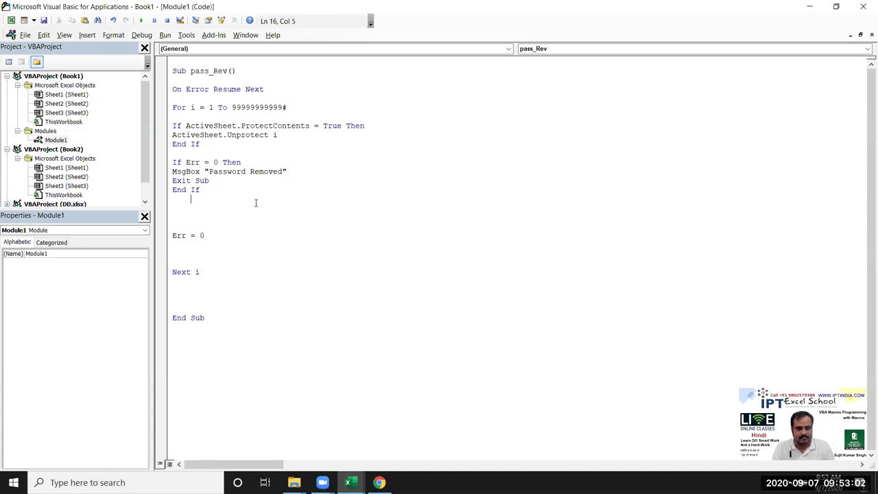
pyautogui.hotkey('alt', 'F11')
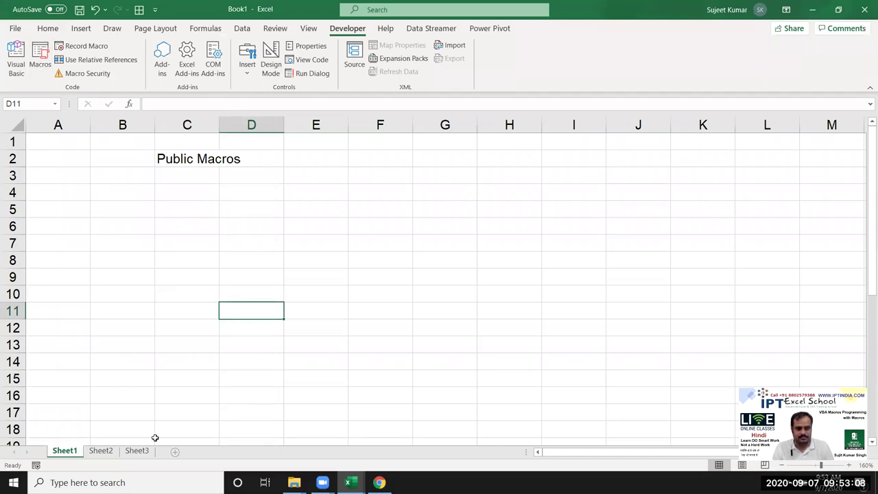
# From Book2, run pass_Rev, dismiss the Password Removed message, then reopen and cancel the Macro list
pyautogui.hotkey('alt', 'Tab')
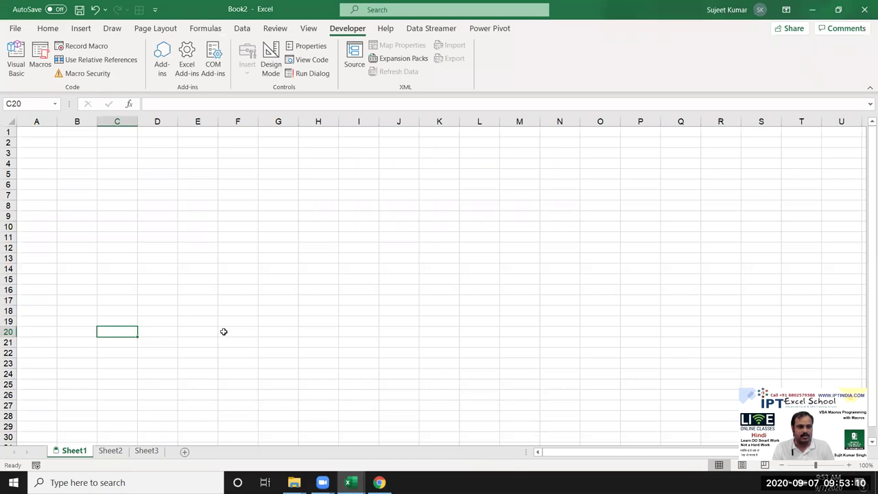
pyautogui.click(198, 300)
pyautogui.click(40, 59)
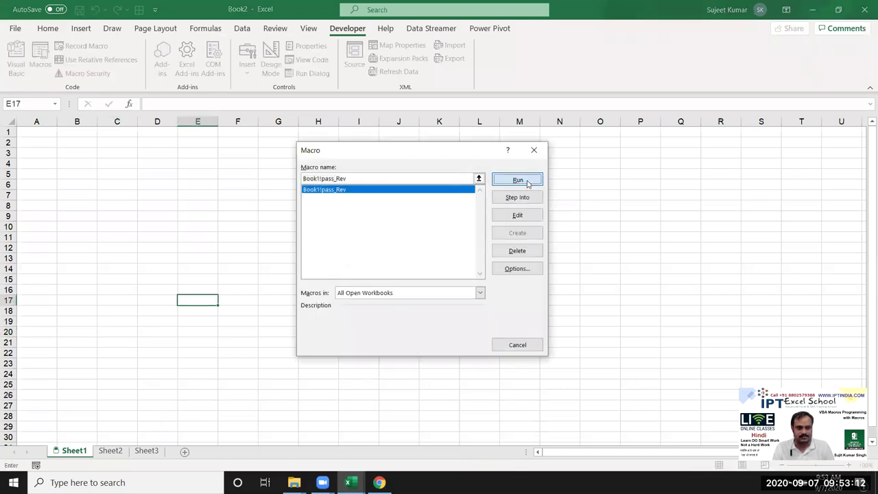
pyautogui.click(527, 180)
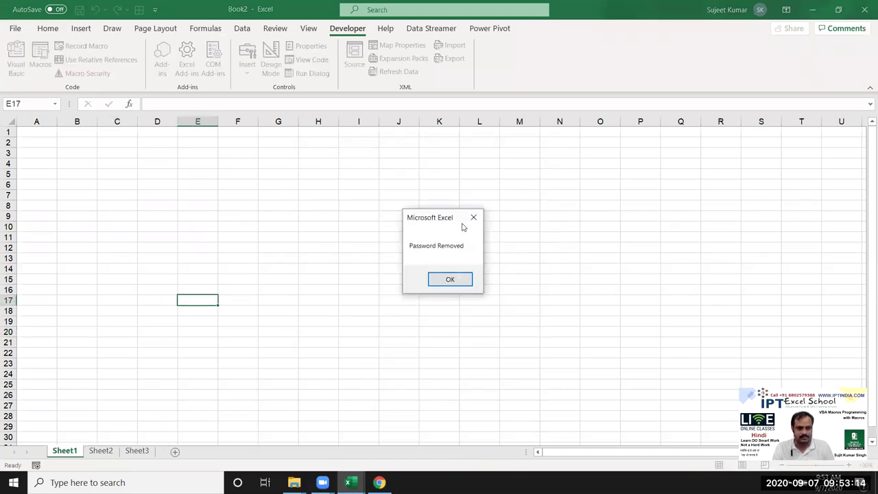
pyautogui.click(451, 279)
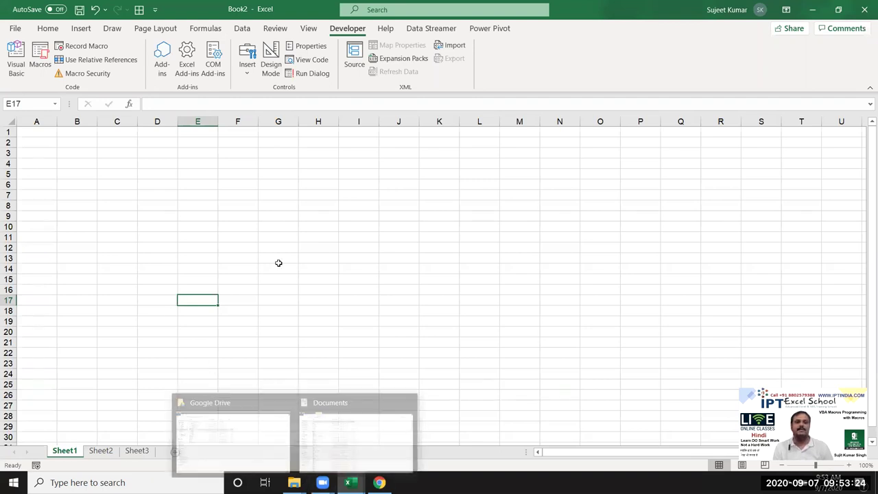
pyautogui.click(40, 58)
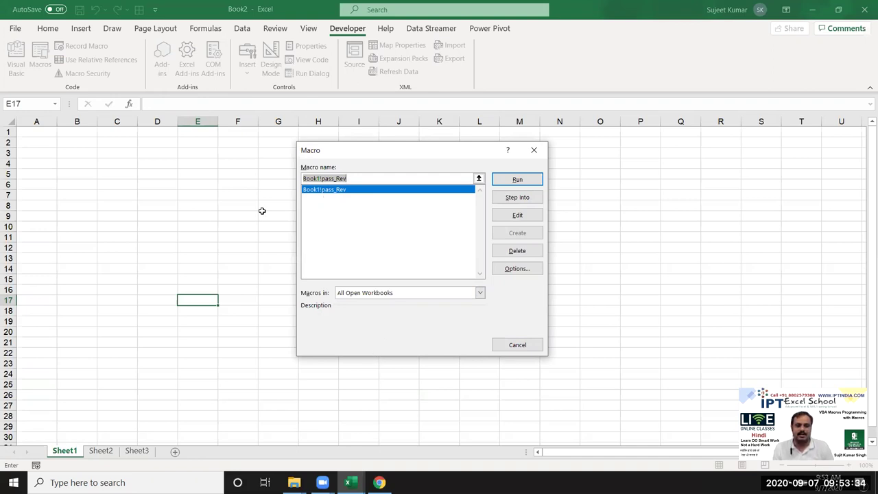
pyautogui.click(535, 150)
pyautogui.moveTo(347, 482)
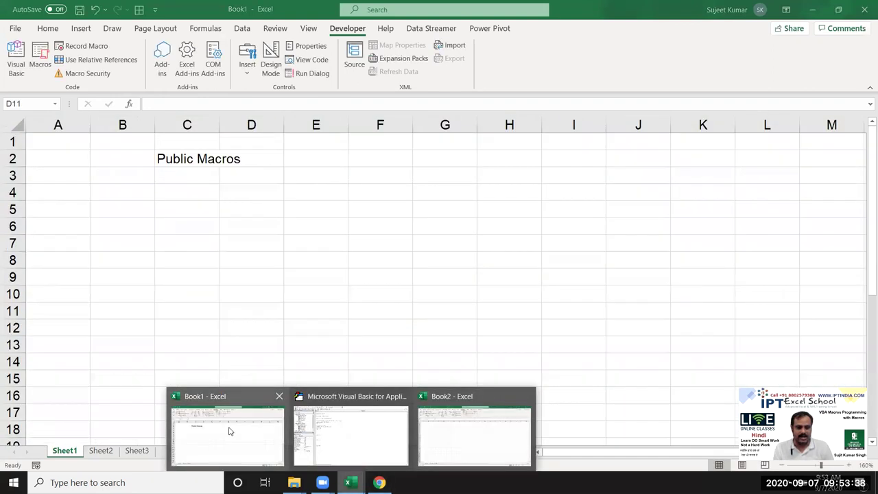
# In Book1, select C4 and open the Macro dialog listing pass_Rev
pyautogui.click(230, 429)
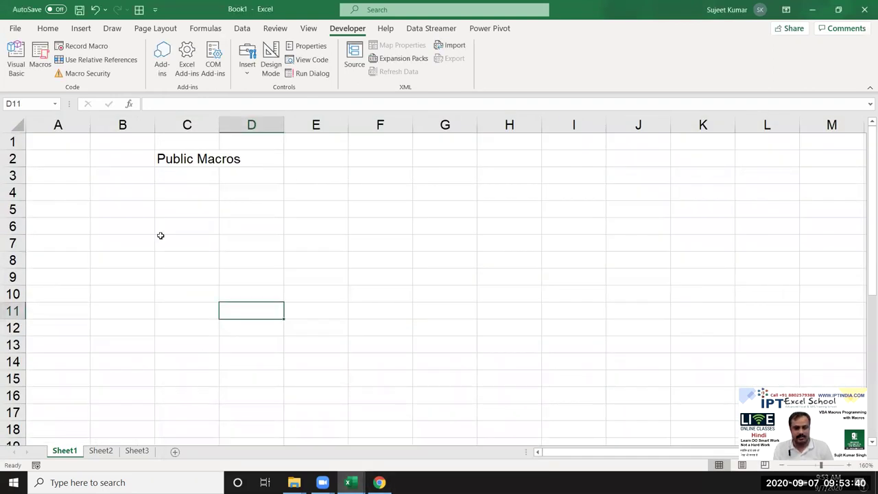
pyautogui.click(164, 198)
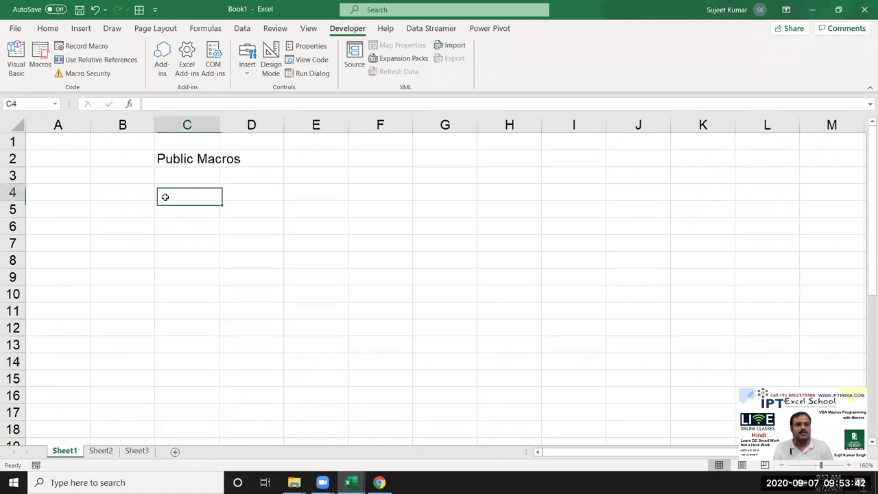
pyautogui.click(40, 68)
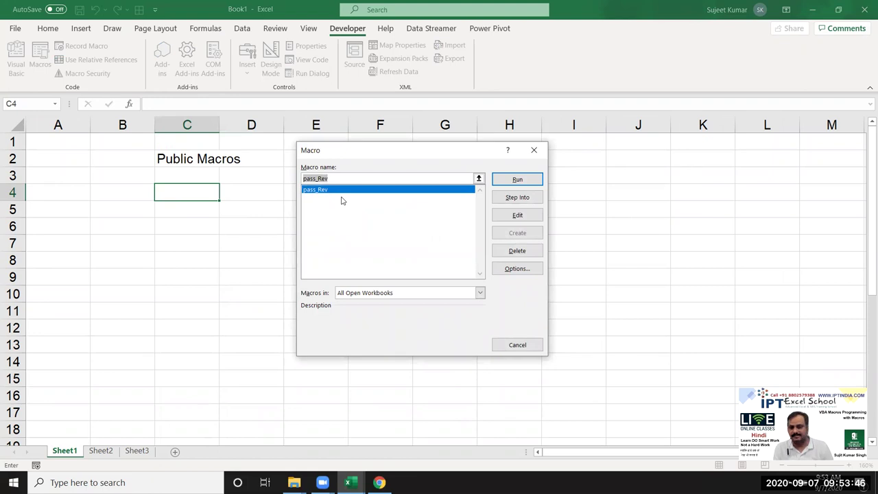
pyautogui.click(534, 150)
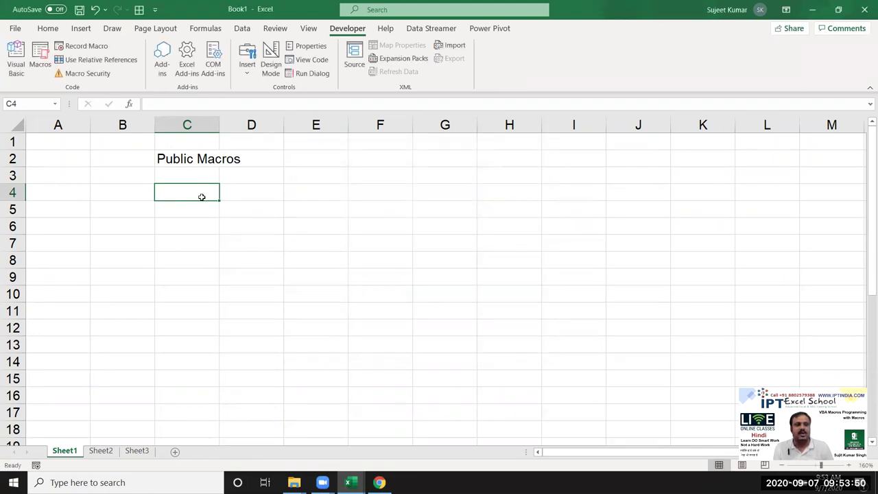
pyautogui.click(186, 172)
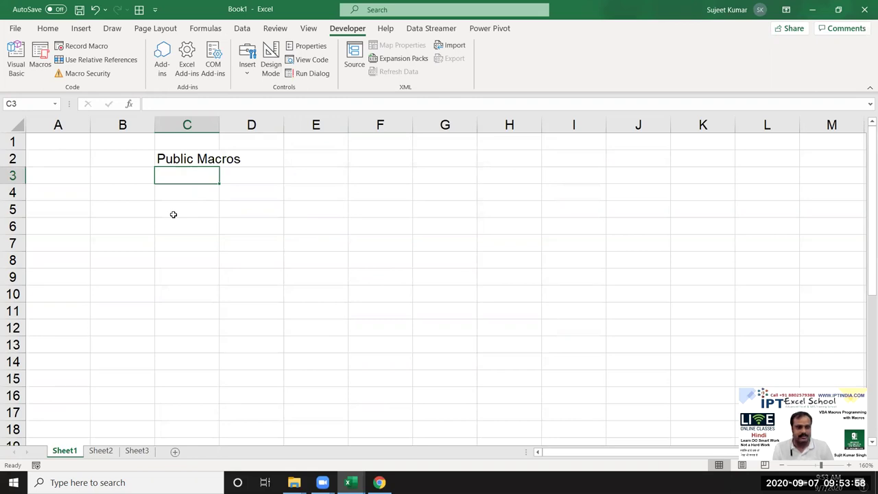
pyautogui.click(199, 157)
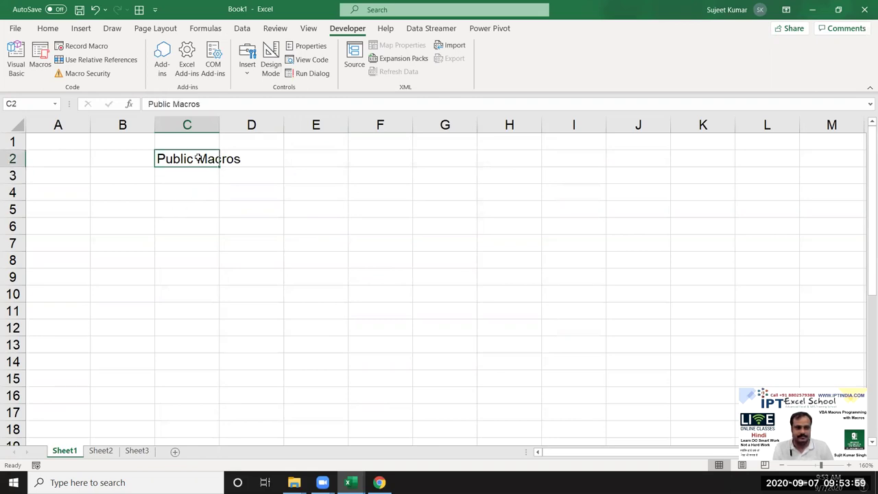
pyautogui.click(202, 221)
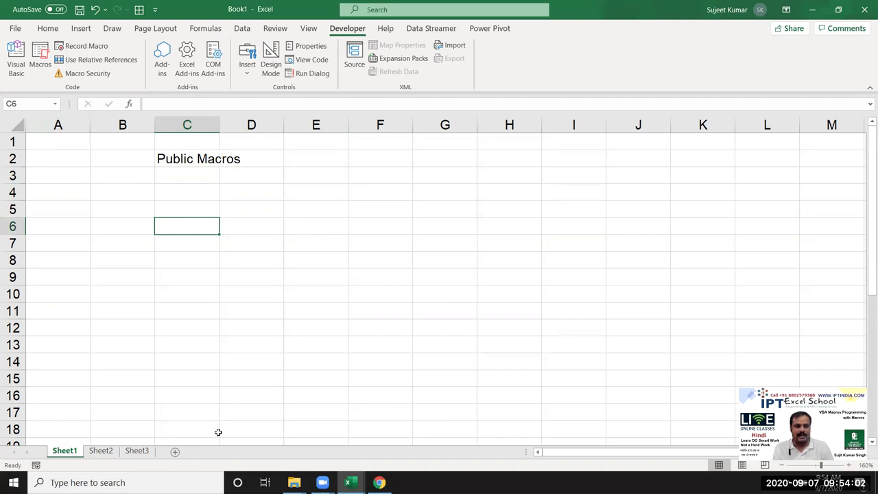
pyautogui.moveTo(349, 482)
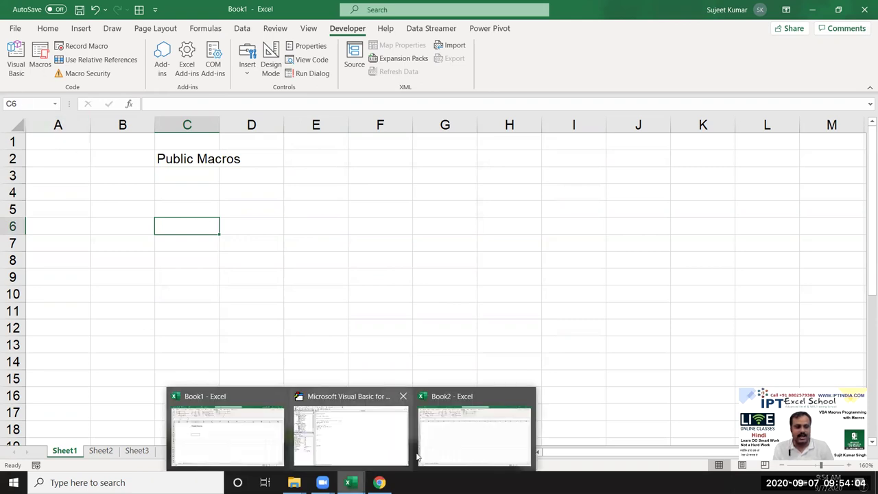
pyautogui.click(350, 432)
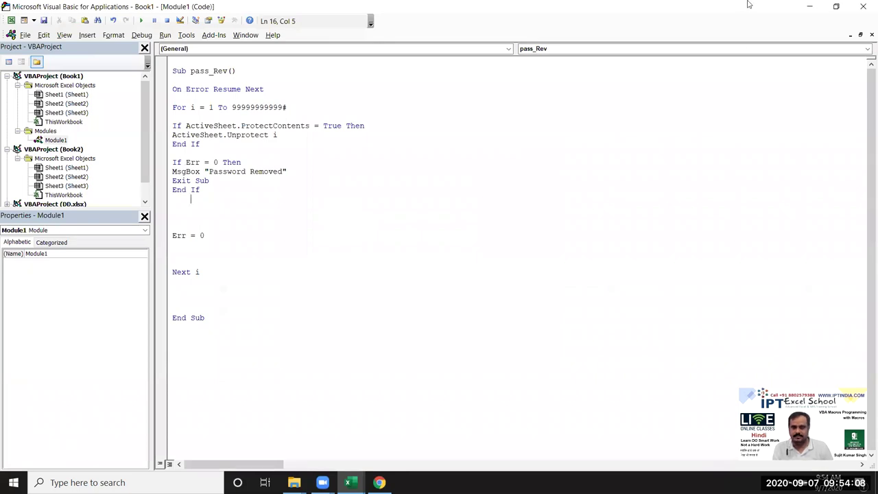
pyautogui.click(809, 6)
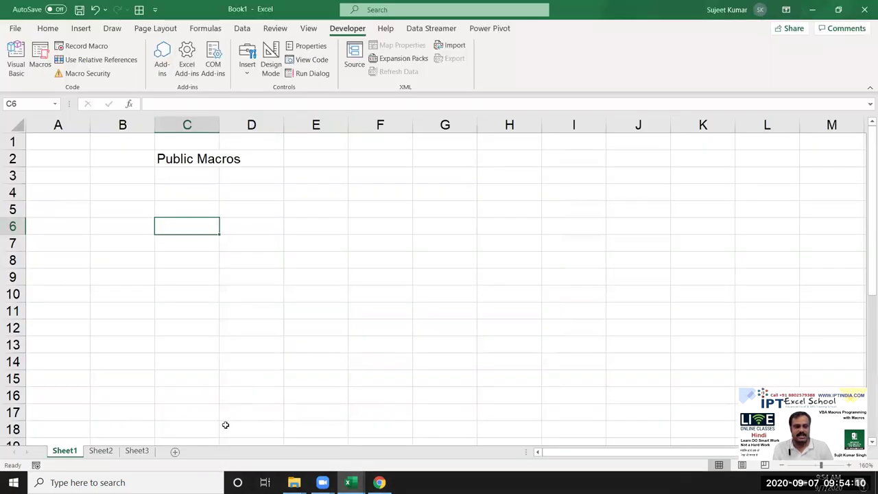
pyautogui.hotkey('alt', 'F11')
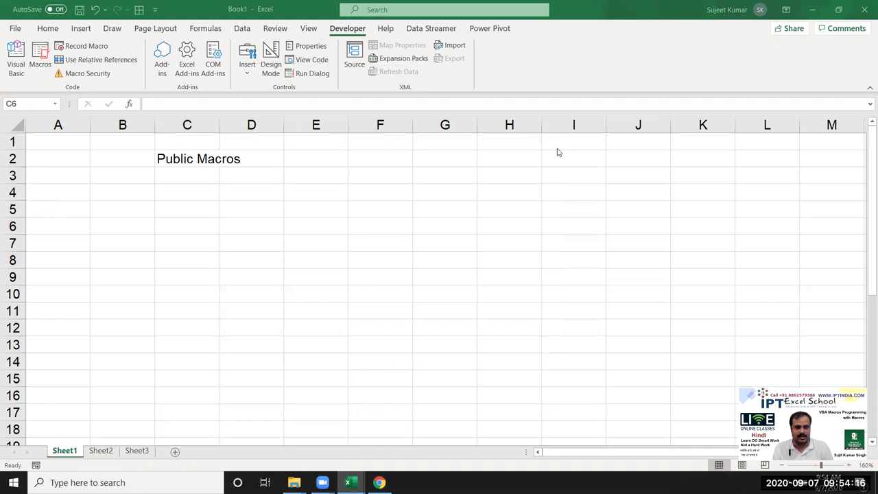
pyautogui.hotkey('alt', 'F11')
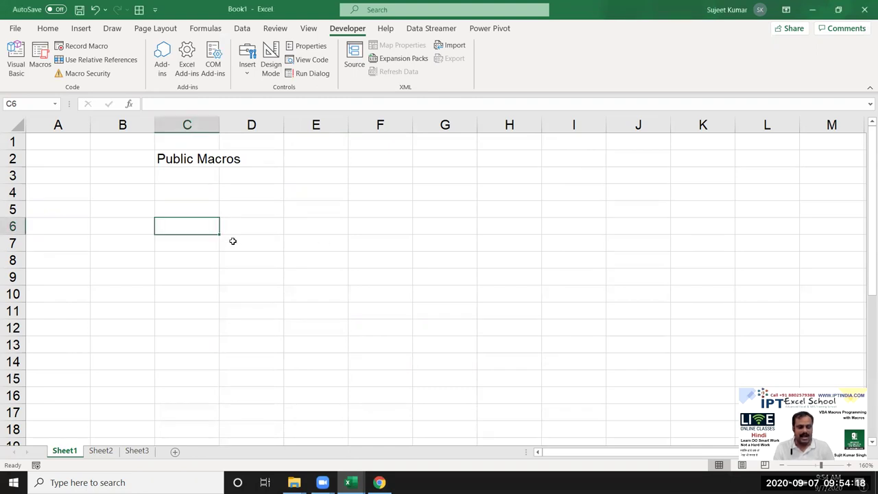
# Enter 'Private Macros' in C6 and 'Personal Macros' in D7
pyautogui.write('Pri')
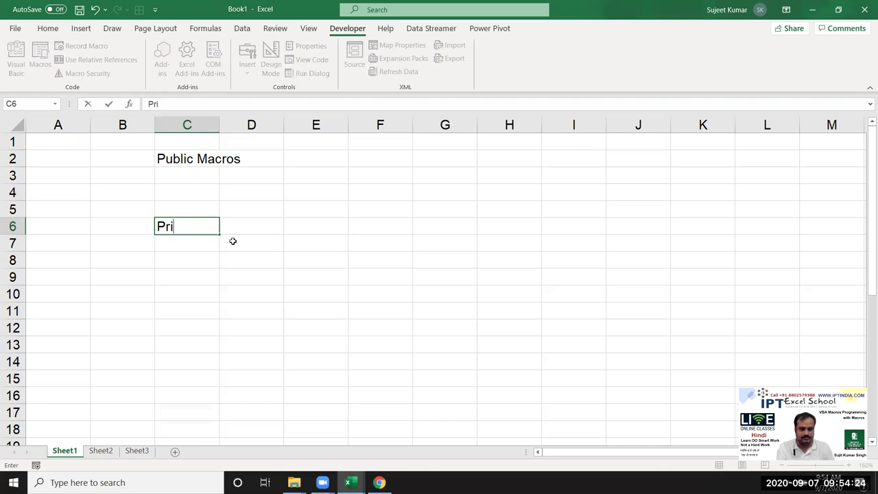
pyautogui.write('vate Macros')
pyautogui.press('Return')
pyautogui.click(232, 241)
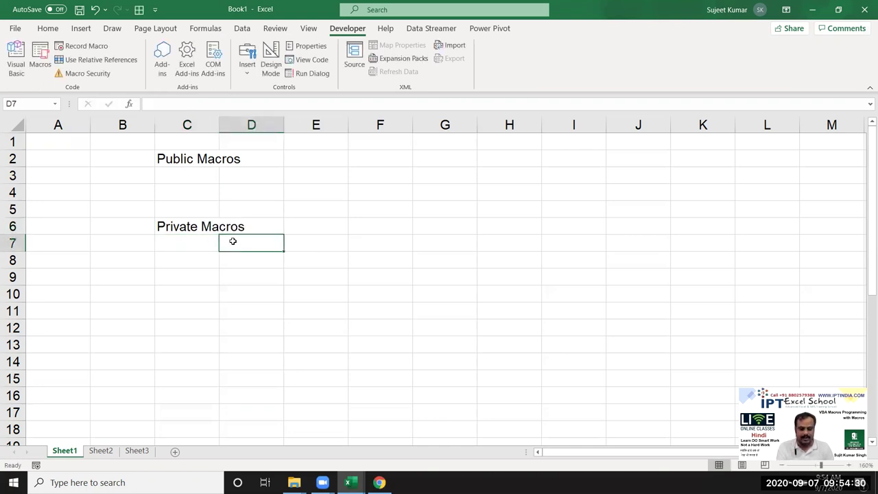
pyautogui.write('Personal ')
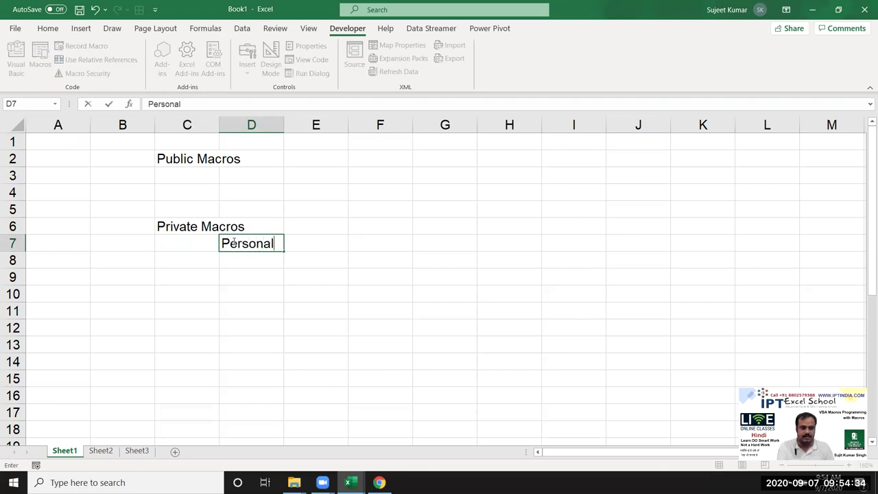
pyautogui.write('N')
pyautogui.press('BackSpace')
pyautogui.write('Macros')
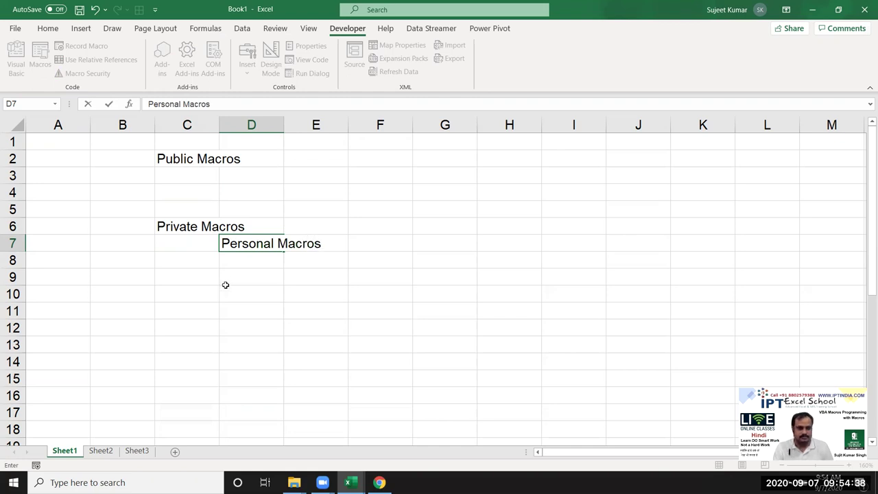
pyautogui.click(227, 287)
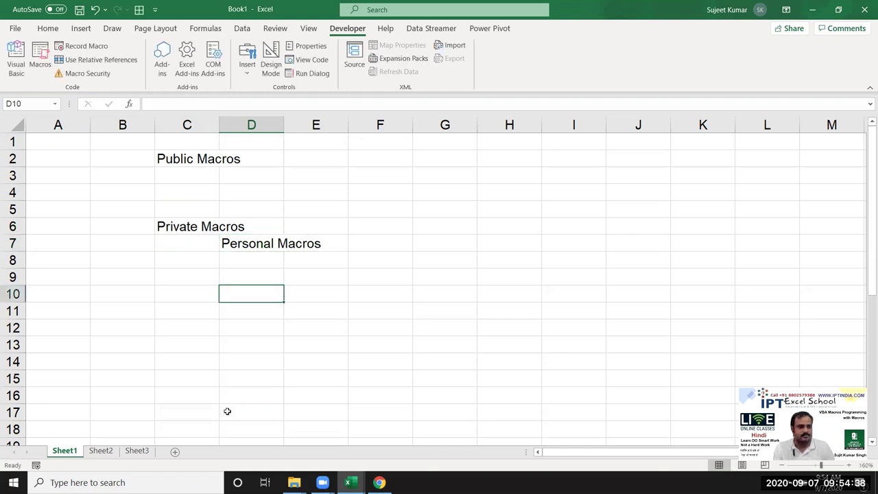
pyautogui.click(83, 46)
pyautogui.click(368, 258)
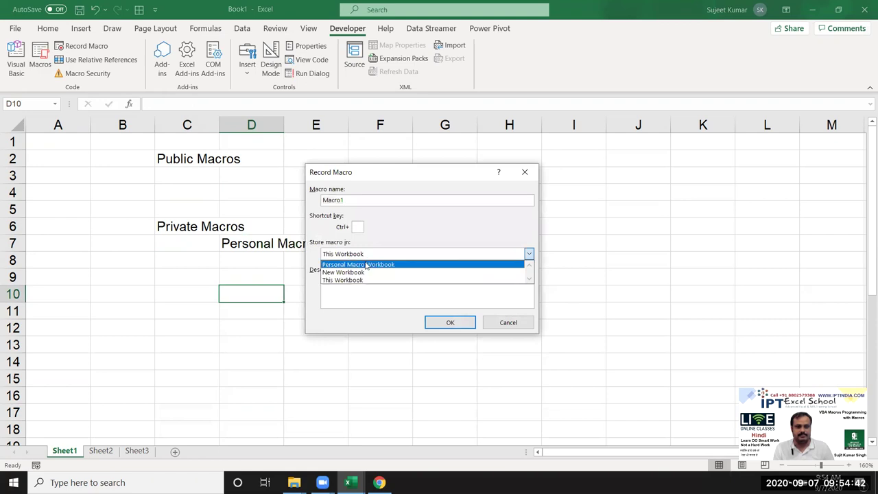
pyautogui.click(367, 265)
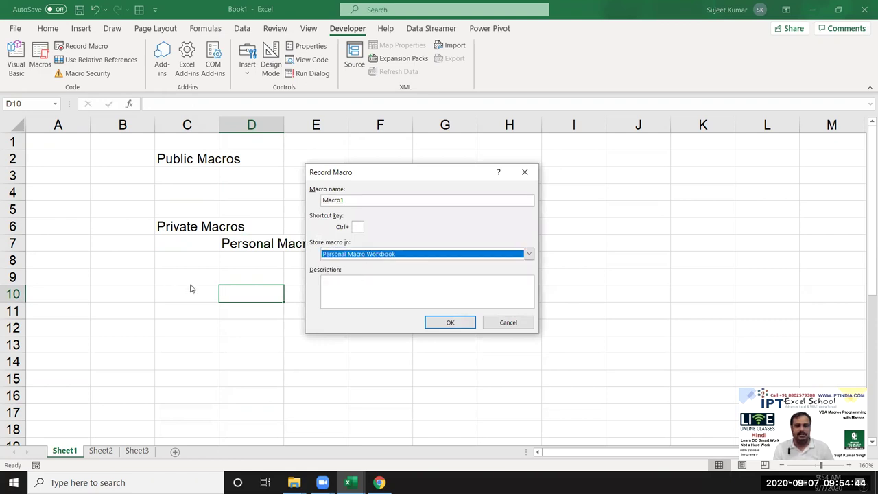
pyautogui.click(511, 324)
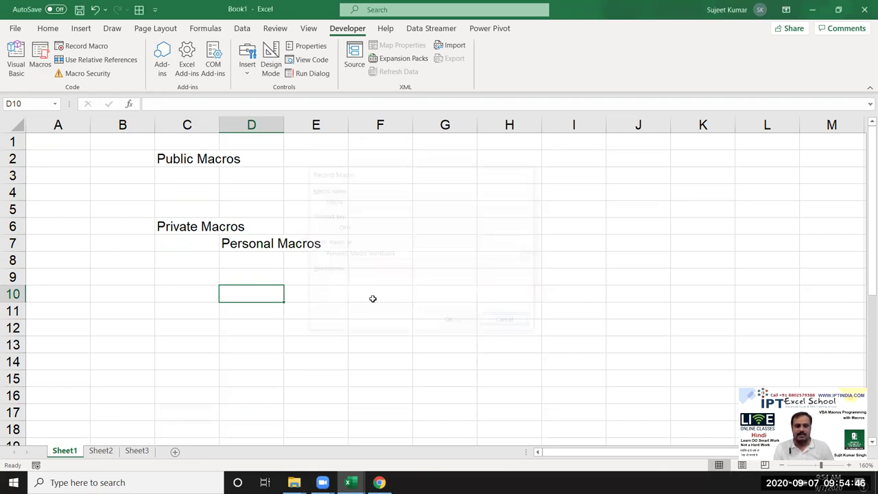
pyautogui.click(243, 246)
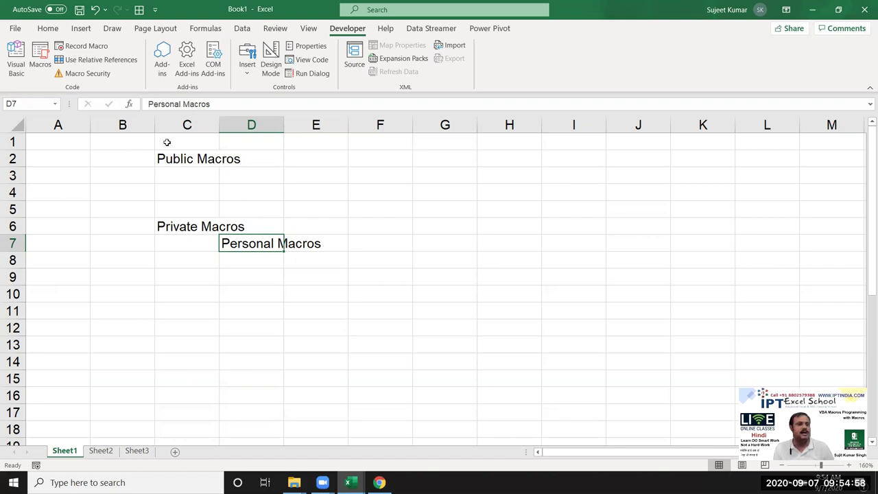
pyautogui.click(40, 61)
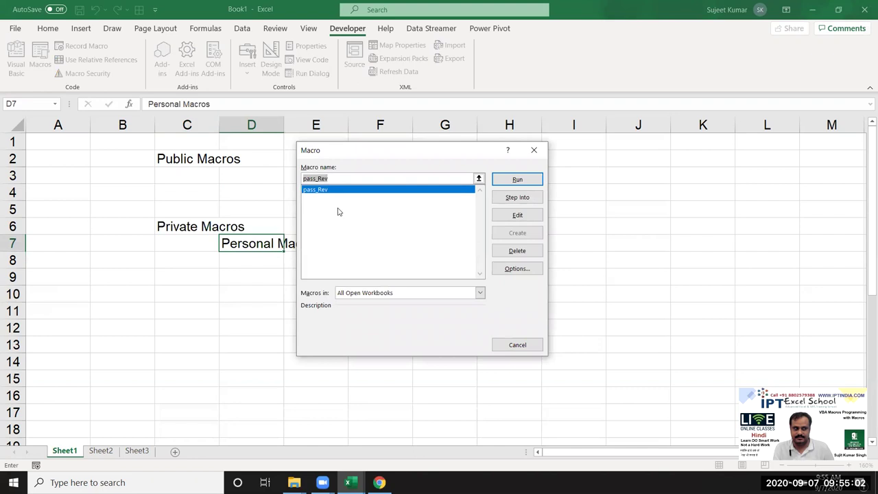
pyautogui.click(534, 150)
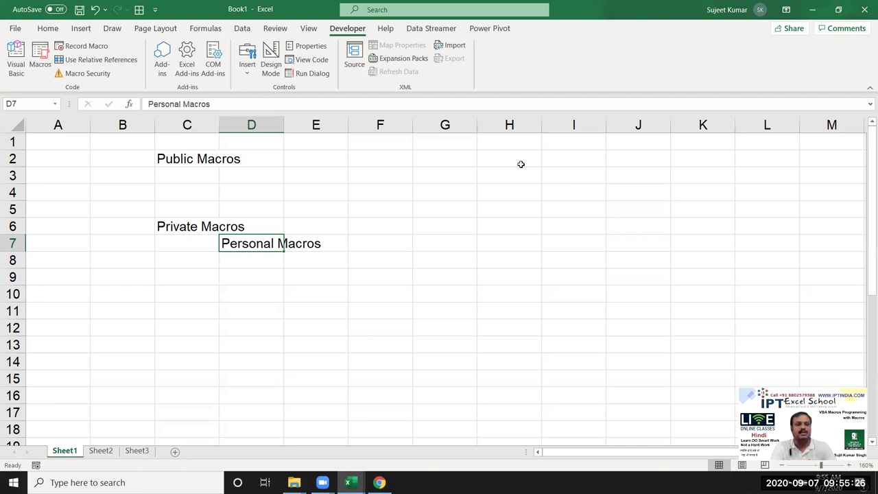
pyautogui.click(61, 49)
pyautogui.click(365, 253)
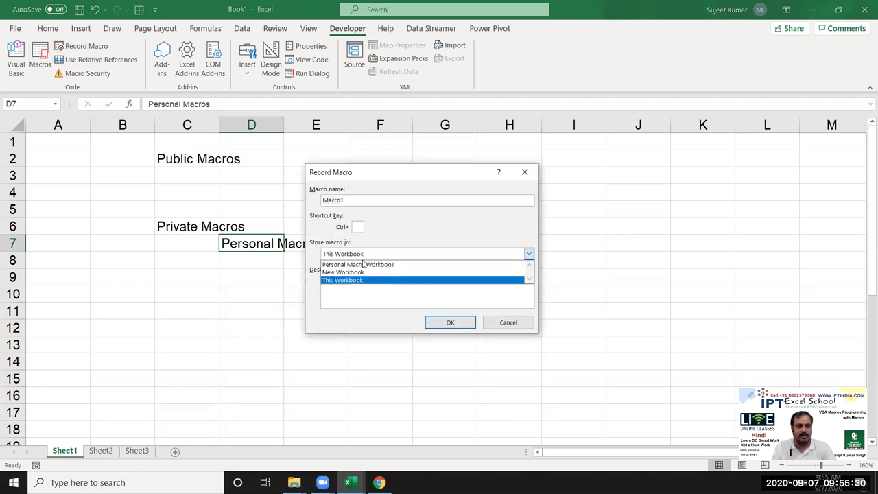
pyautogui.click(458, 236)
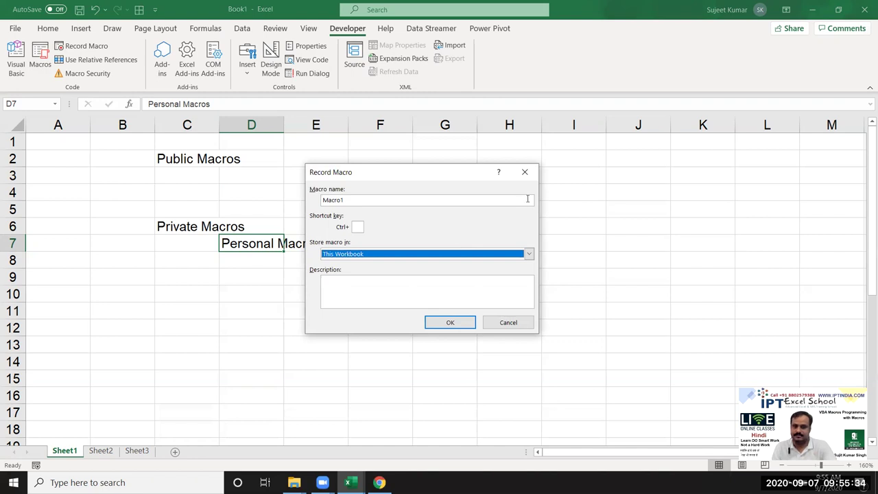
pyautogui.click(525, 172)
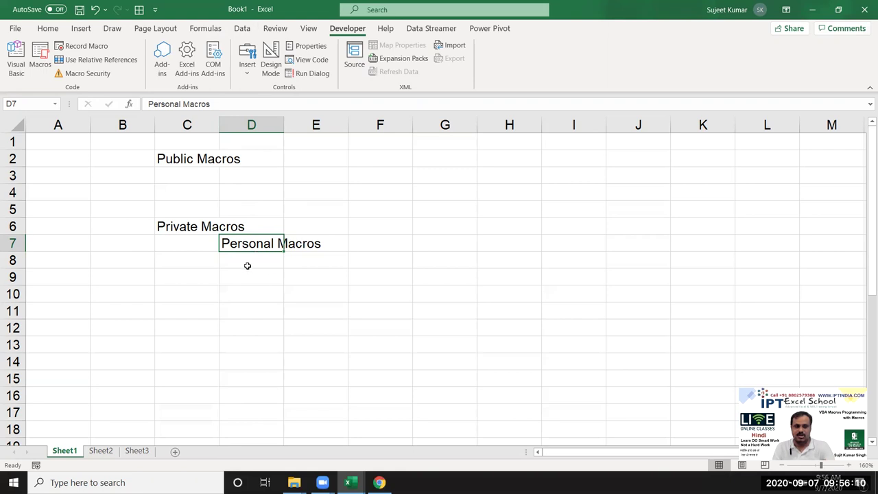
# Enter 'Event Macros' in D8, then select C2 and briefly open and close the Macro list
pyautogui.click(248, 267)
pyautogui.write('Event Mac')
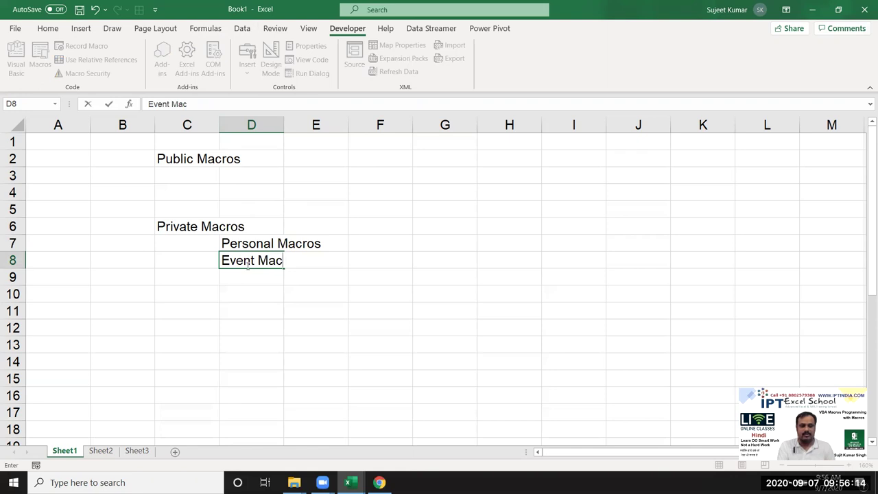
pyautogui.write('ros')
pyautogui.press('Return')
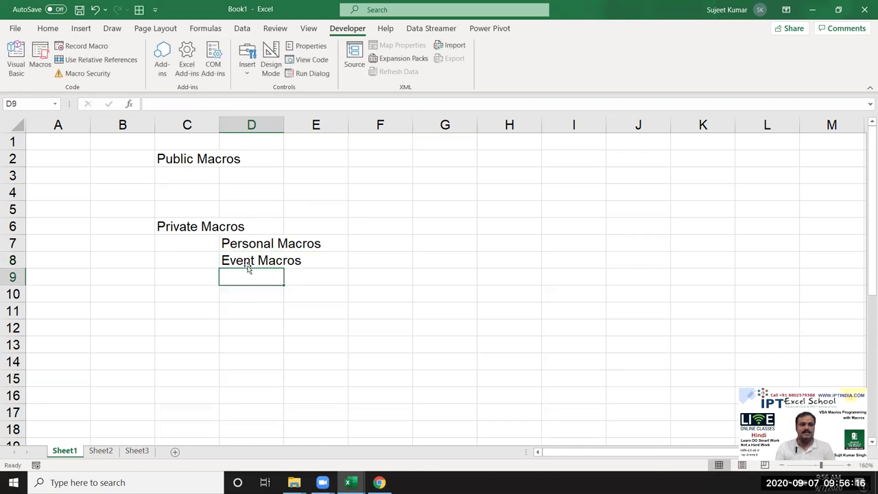
pyautogui.click(176, 158)
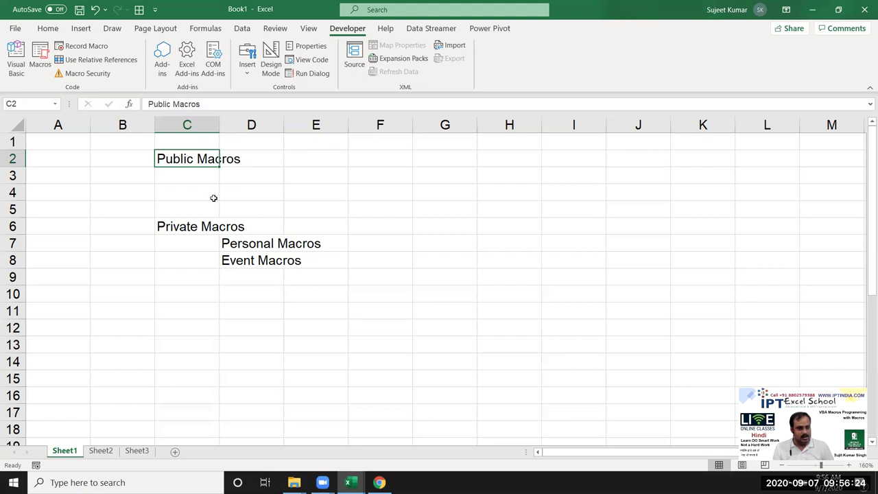
pyautogui.click(40, 59)
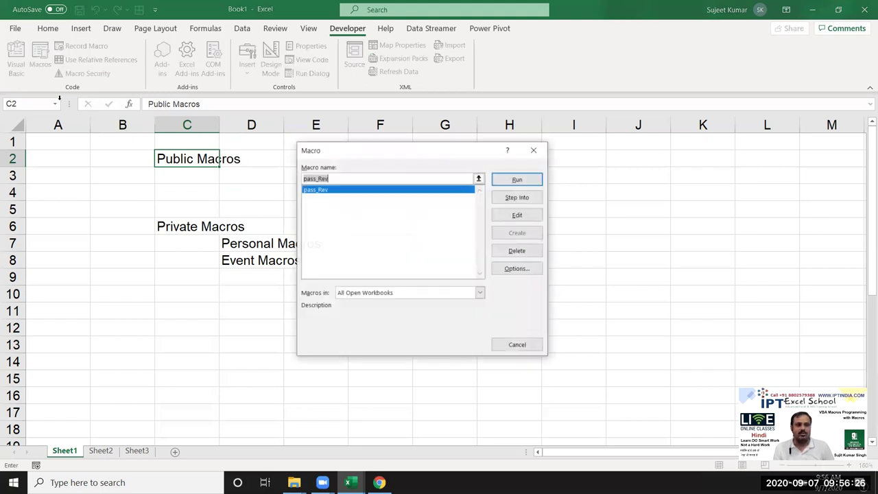
pyautogui.click(534, 150)
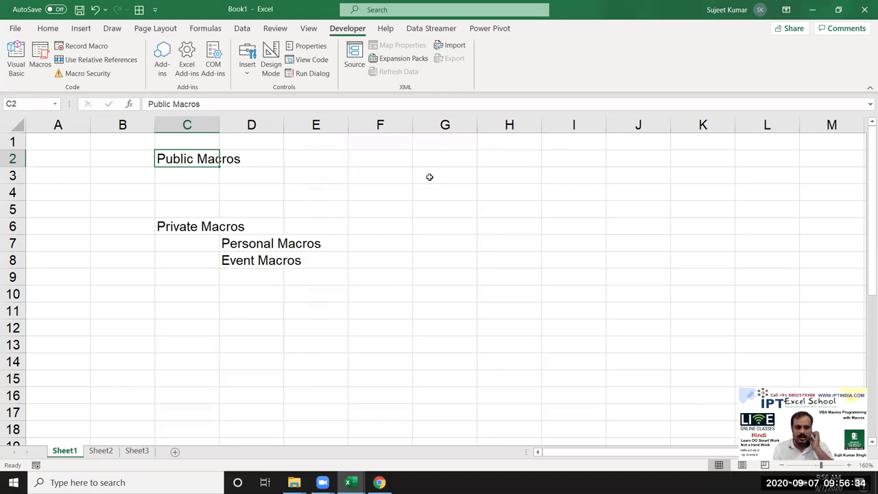
# Open Sheet2's code and create its Worksheet_SelectionChange event procedure
pyautogui.click(101, 451)
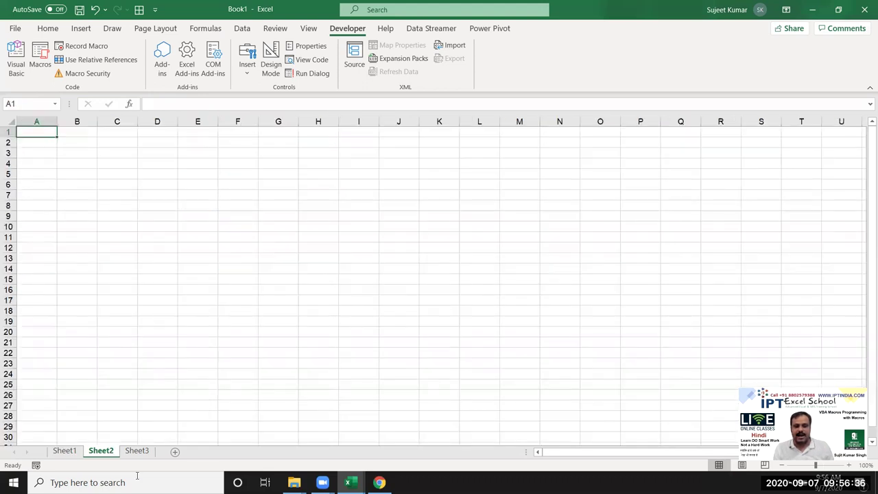
pyautogui.click(234, 216)
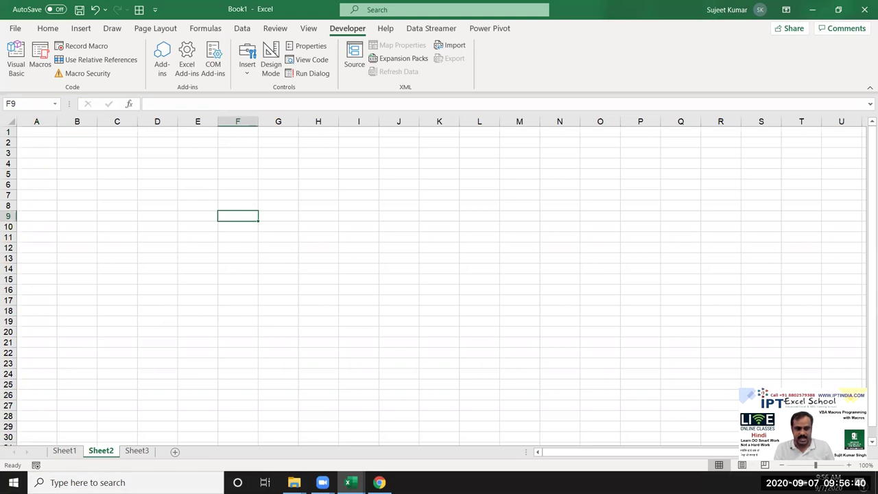
pyautogui.rightClick(103, 451)
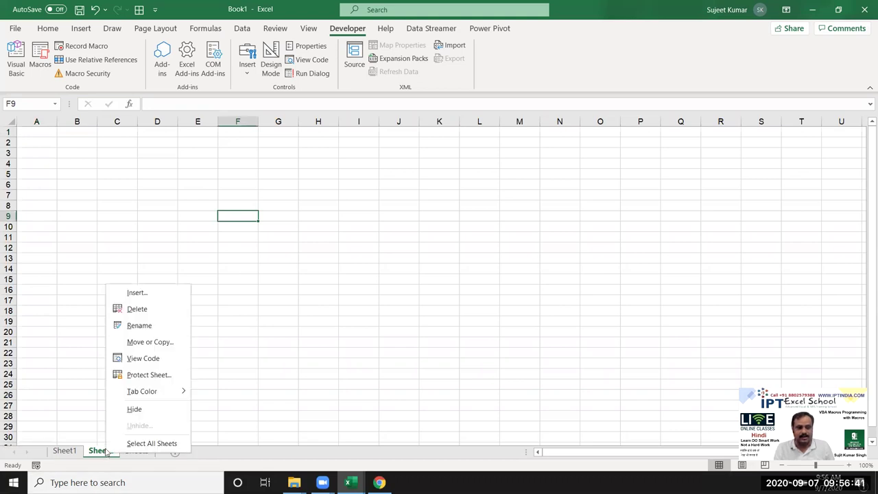
pyautogui.click(148, 358)
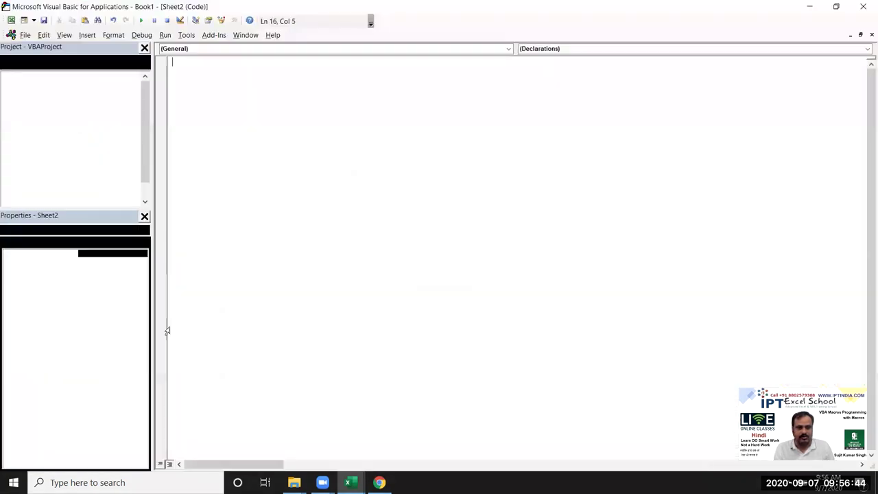
pyautogui.click(219, 49)
pyautogui.click(211, 66)
pyautogui.click(558, 49)
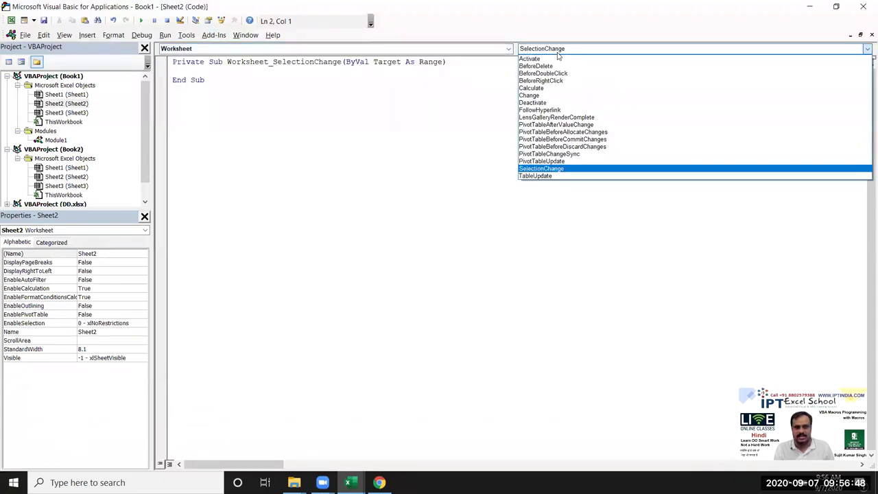
pyautogui.click(545, 169)
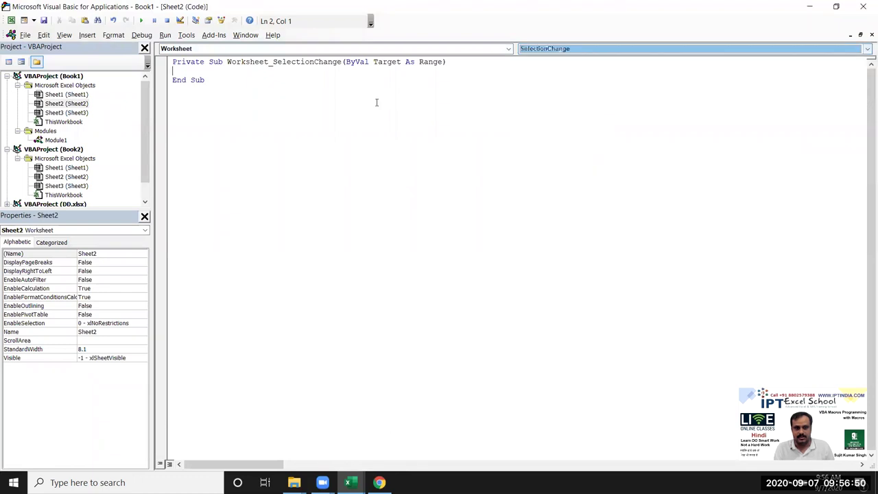
# Inside the procedure, write ActiveCell.Interior.Color = vbRed, then return to Excel
pyautogui.press('Return')
pyautogui.press('Return')
pyautogui.press('Up')
pyautogui.write('activecell')
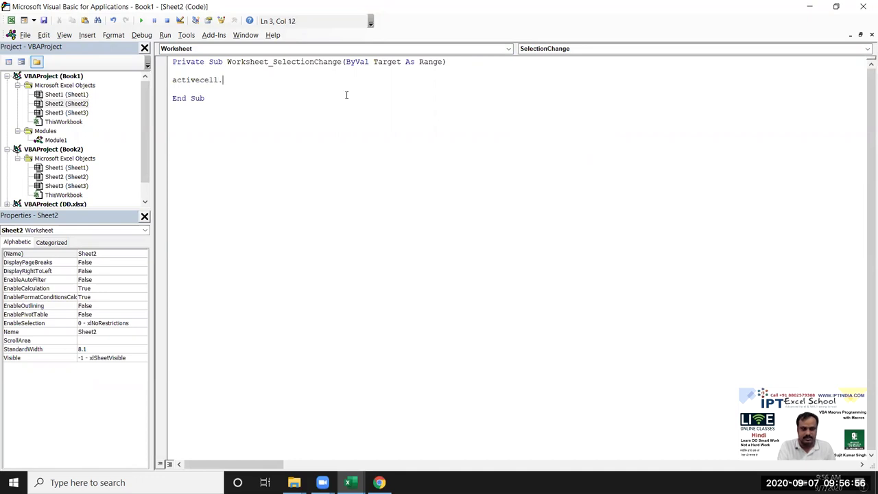
pyautogui.write('in')
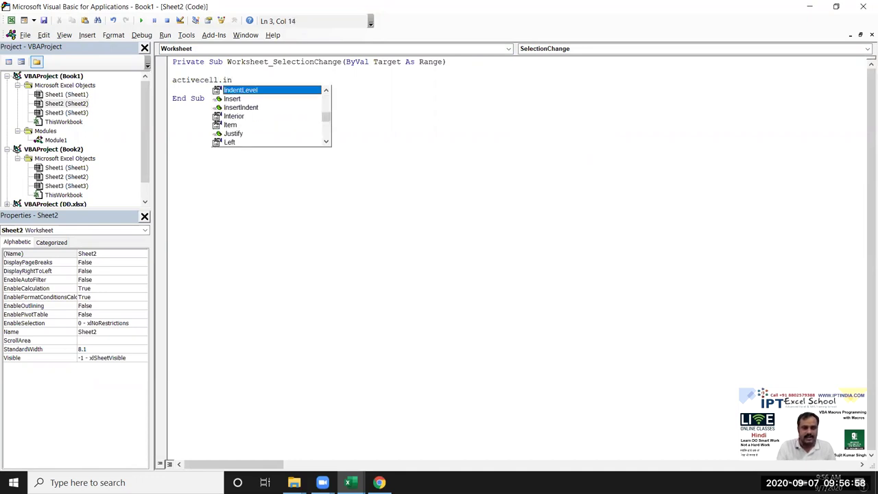
pyautogui.write('t')
pyautogui.press('Tab')
pyautogui.write('.')
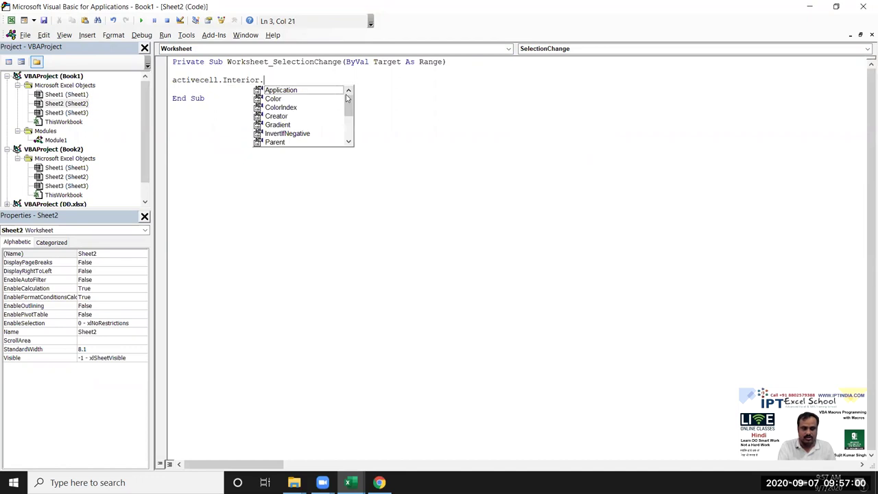
pyautogui.write('co')
pyautogui.press('Tab')
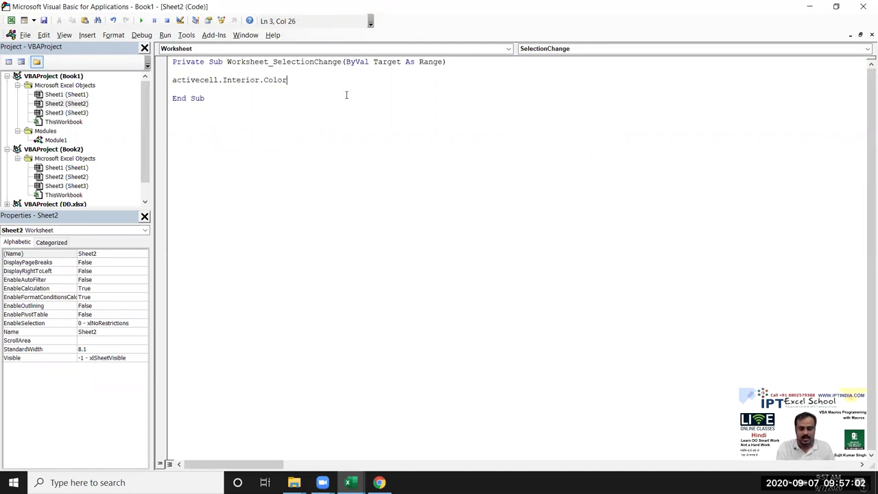
pyautogui.write('vbred')
pyautogui.click(337, 98)
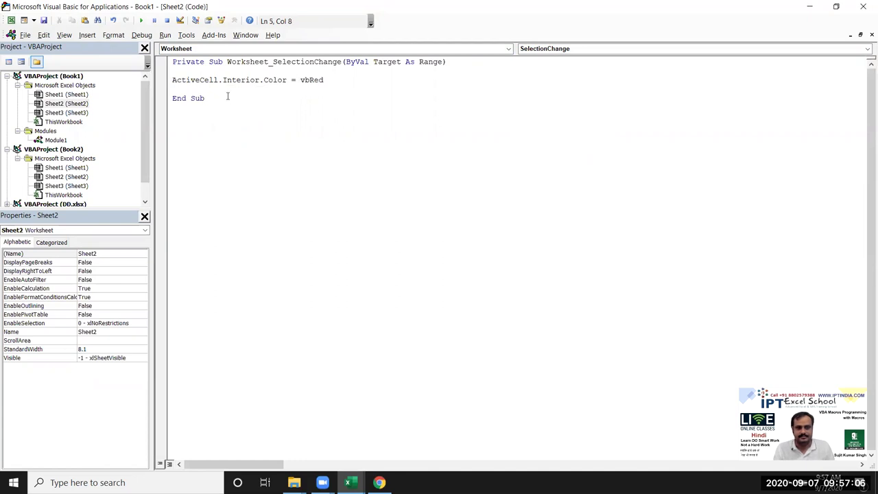
pyautogui.hotkey('alt', 'F11')
# Turn scattered Sheet2 cells red (M19, N7, L4, K10, H20, F27, K15 and more), then show Sheet1
pyautogui.click(245, 246)
pyautogui.click(155, 301)
pyautogui.click(72, 351)
pyautogui.click(42, 396)
pyautogui.click(467, 411)
pyautogui.click(531, 324)
pyautogui.click(542, 198)
pyautogui.click(474, 164)
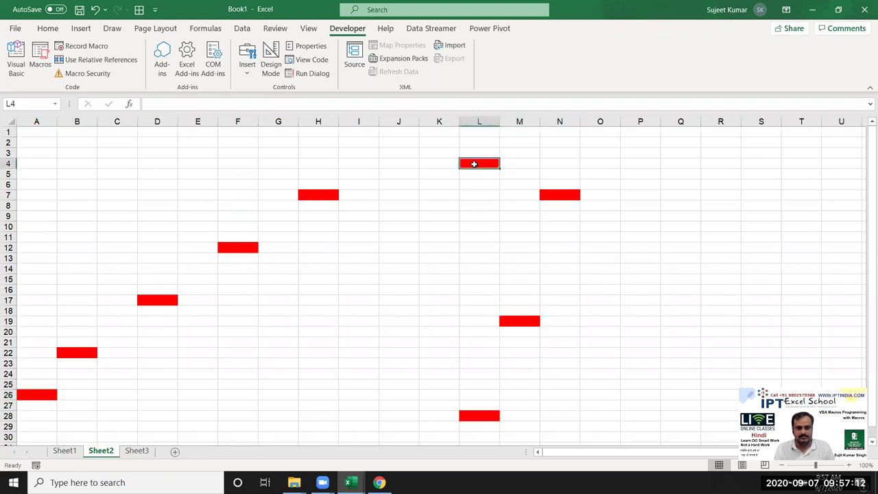
pyautogui.click(428, 227)
pyautogui.click(321, 331)
pyautogui.click(227, 403)
pyautogui.click(156, 417)
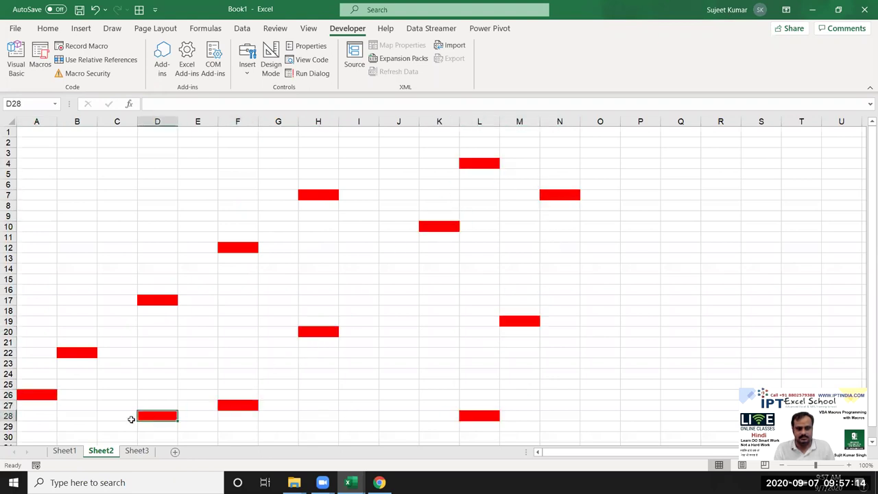
pyautogui.click(172, 364)
pyautogui.click(266, 320)
pyautogui.click(354, 269)
pyautogui.click(426, 288)
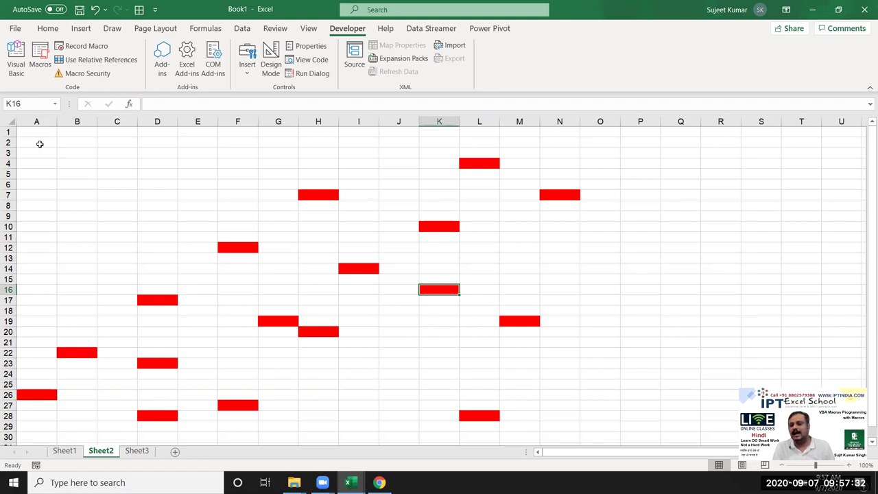
pyautogui.press('Up')
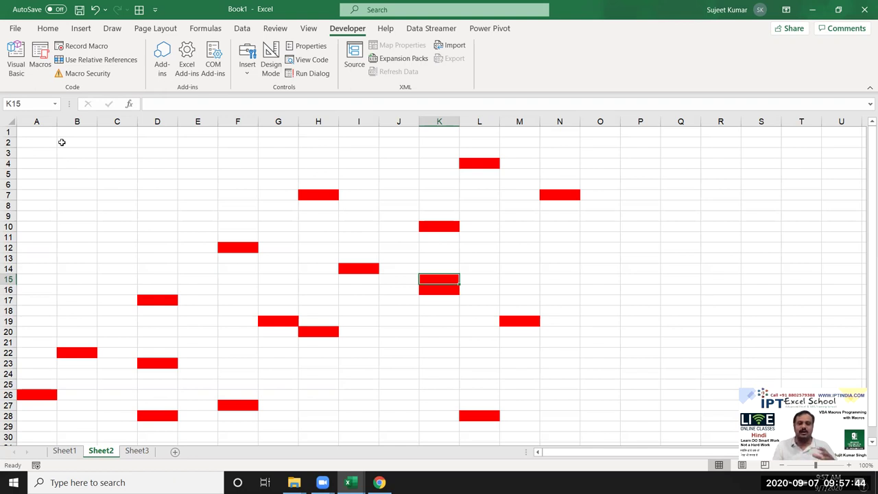
pyautogui.click(75, 451)
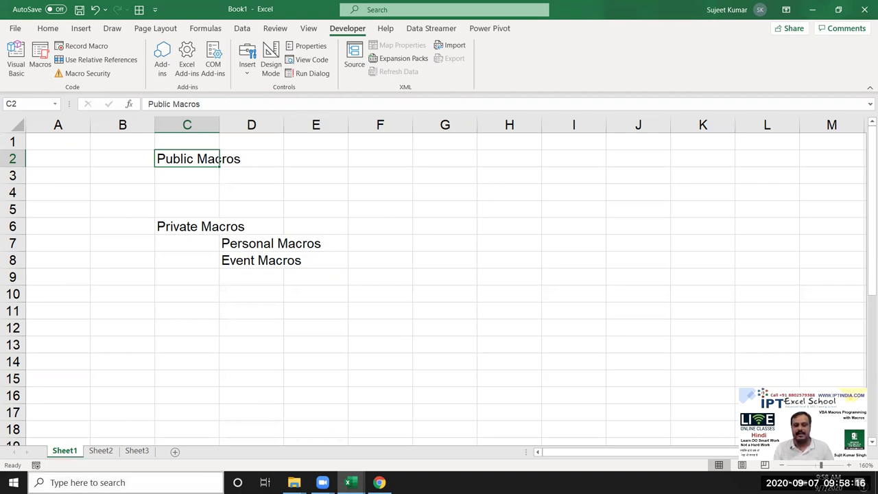
pyautogui.moveTo(348, 482)
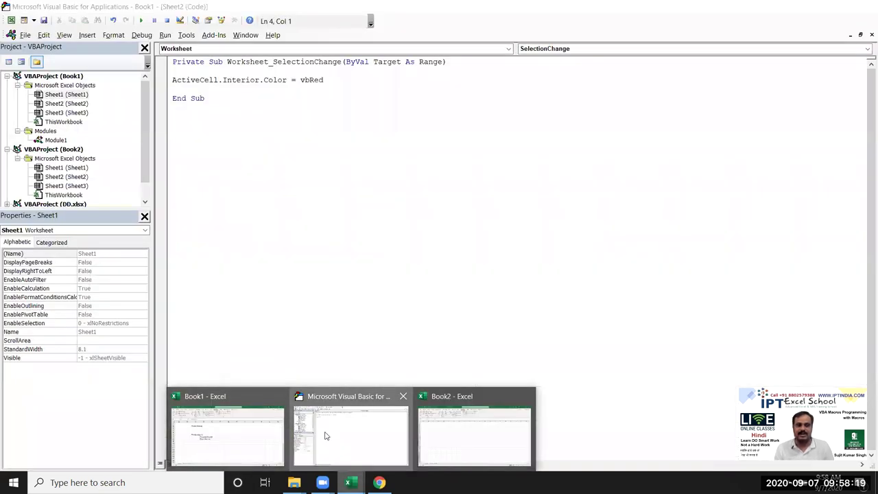
# Open Sheet3's code and add Worksheet SelectionChange and BeforeDelete event procedures
pyautogui.click(326, 436)
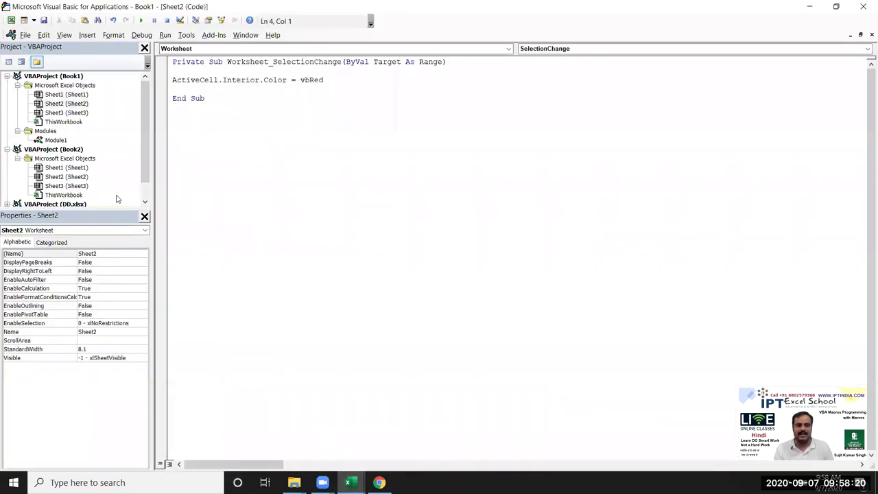
pyautogui.doubleClick(65, 112)
pyautogui.click(206, 49)
pyautogui.click(203, 65)
pyautogui.click(549, 49)
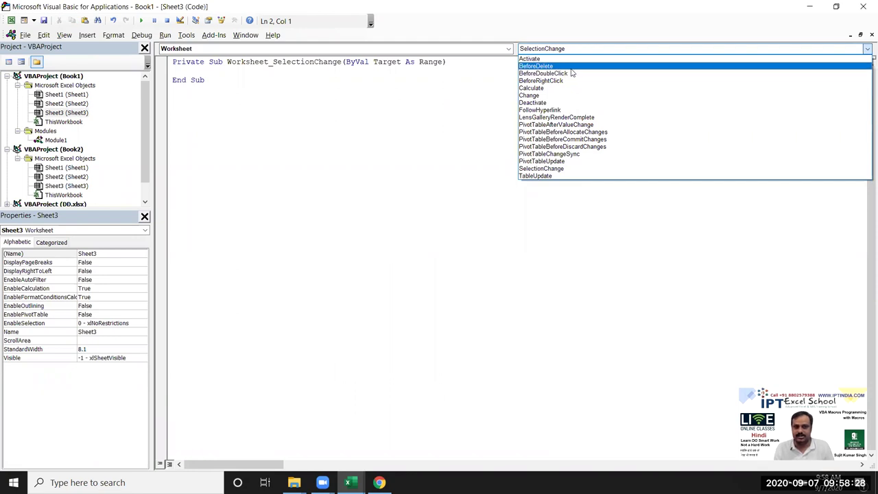
pyautogui.click(542, 65)
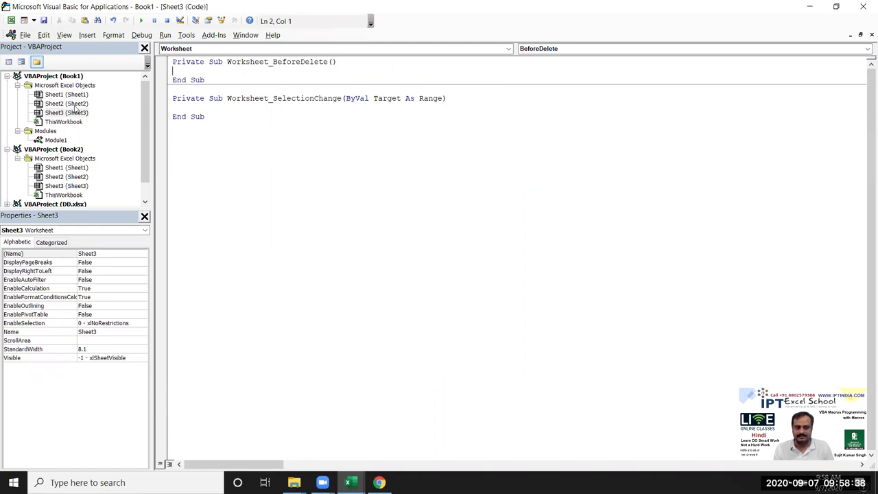
# Look at Sheet2's code, then go back to Sheet3's code
pyautogui.click(76, 103)
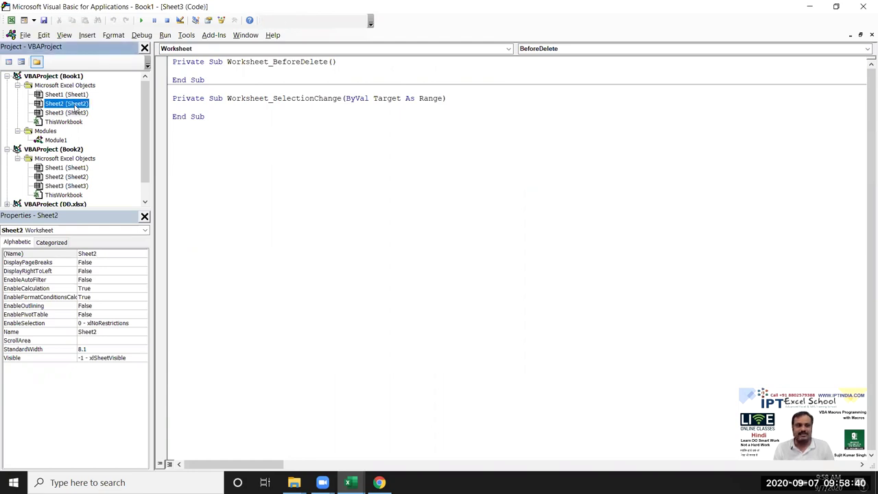
pyautogui.doubleClick(76, 104)
pyautogui.doubleClick(77, 114)
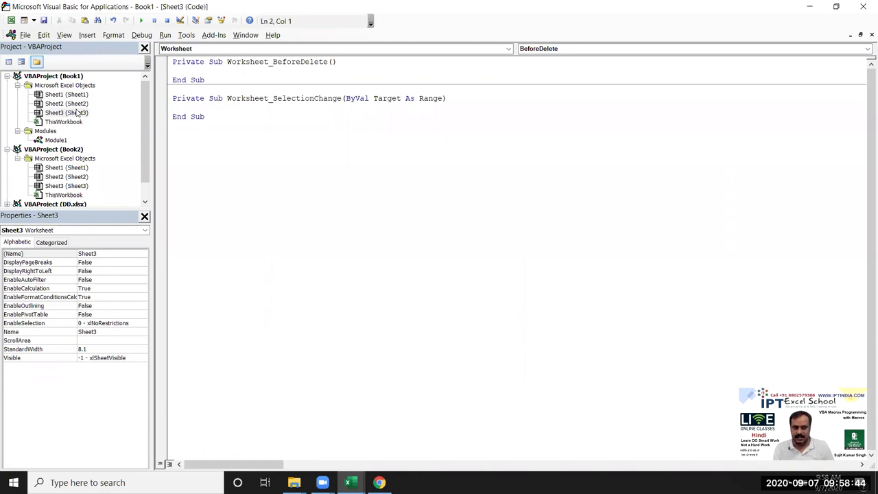
# Open Module1 and drag from below End Sub up to Sub pass_Rev() to select the whole macro
pyautogui.doubleClick(57, 140)
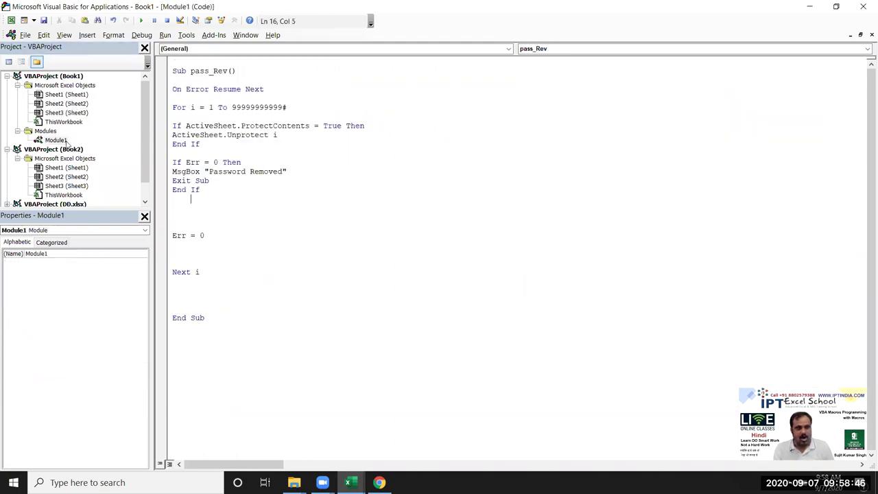
pyautogui.click(225, 330)
pyautogui.moveTo(225, 330); pyautogui.dragTo(163, 66)
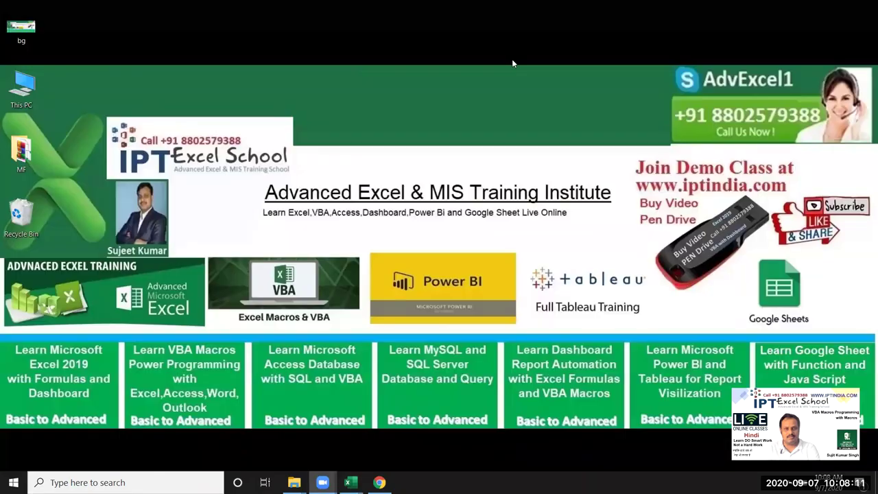
pyautogui.moveTo(348, 482)
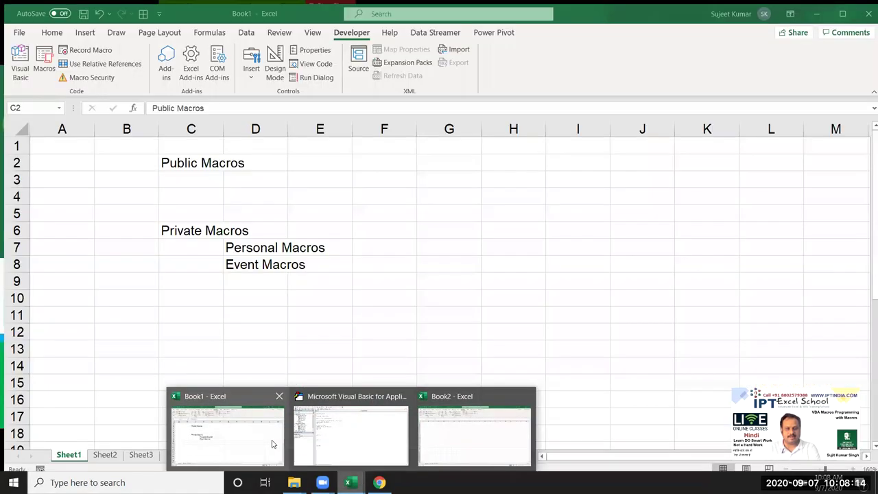
# In Book1, select the C6, D7 and D8 macro-type headings, then go back to the VBA editor
pyautogui.click(271, 440)
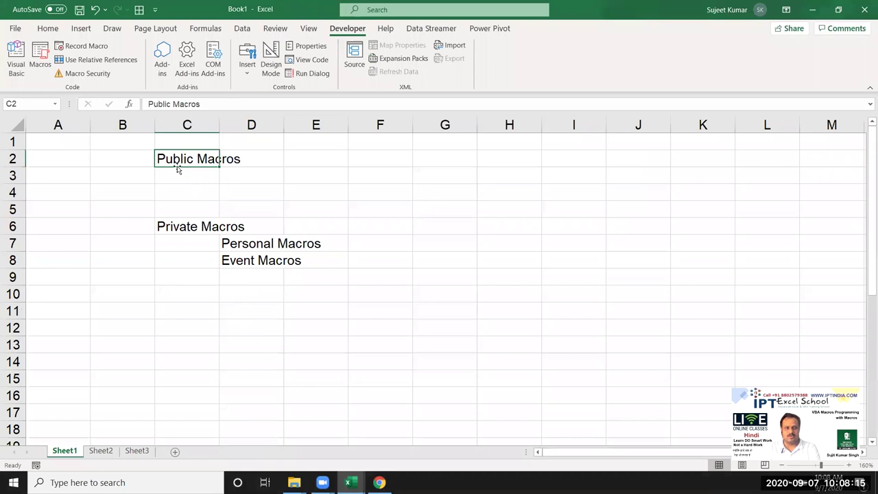
pyautogui.click(183, 225)
pyautogui.click(225, 246)
pyautogui.click(235, 262)
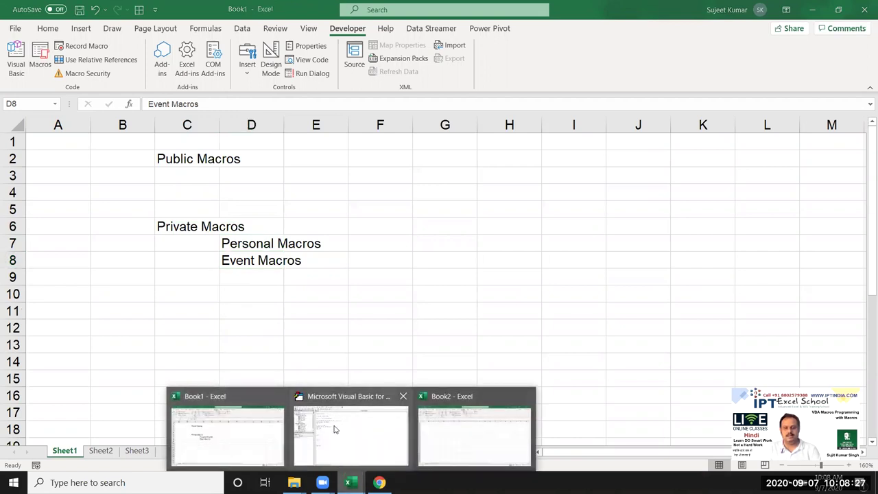
pyautogui.moveTo(348, 482)
pyautogui.click(336, 430)
# Insert a new empty Module2, then reopen Module1 and select its pass_Rev code
pyautogui.click(242, 322)
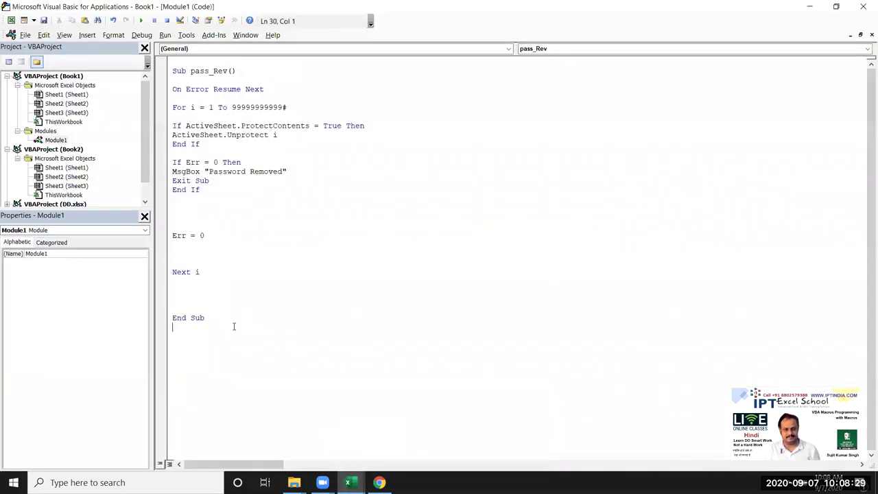
pyautogui.click(213, 71)
pyautogui.doubleClick(212, 71)
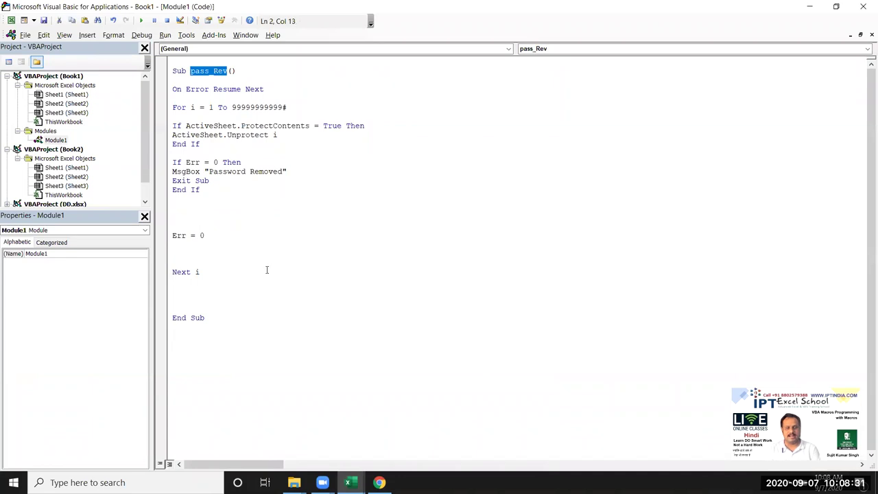
pyautogui.click(226, 353)
pyautogui.click(88, 35)
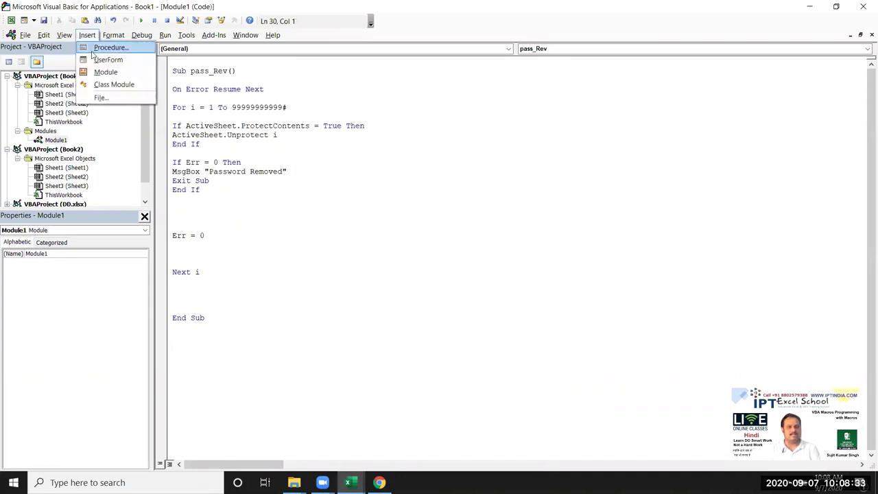
pyautogui.click(103, 71)
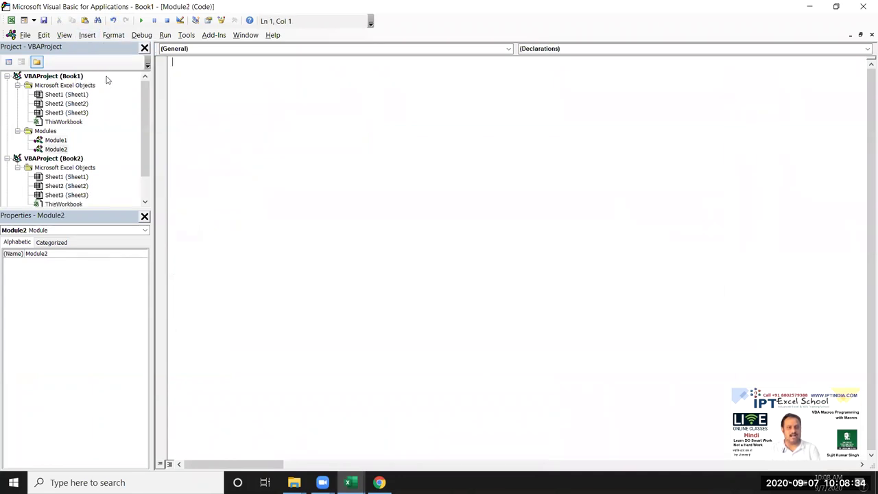
pyautogui.doubleClick(60, 140)
pyautogui.moveTo(248, 332); pyautogui.dragTo(158, 63)
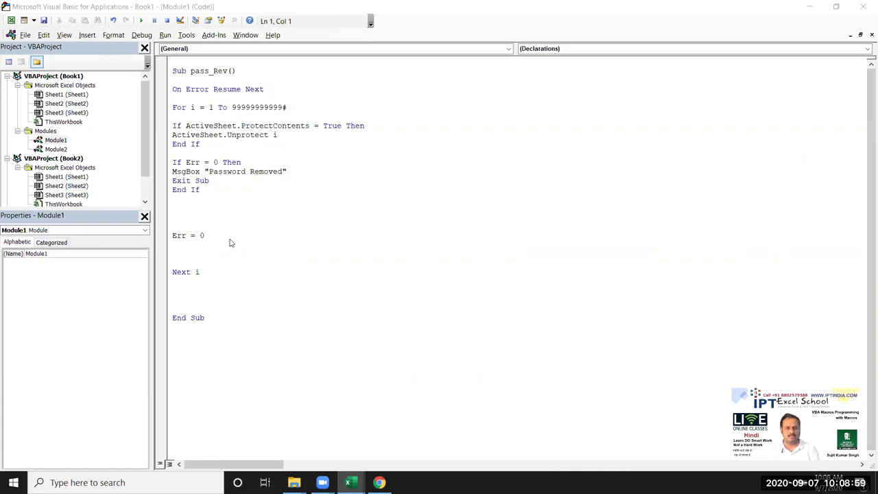
# In Module2, write an empty Sub test_Today() procedure with blank lines inside it
pyautogui.hotkey('ctrl', 'a')
pyautogui.doubleClick(60, 150)
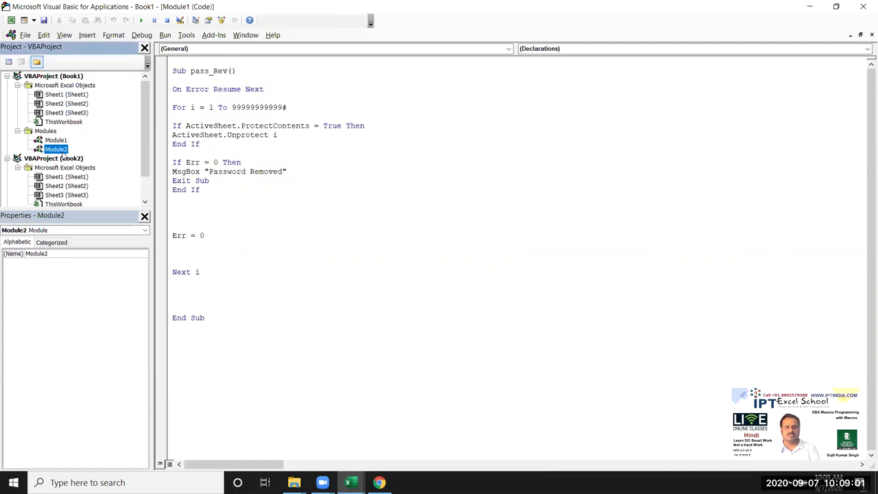
pyautogui.write('sub')
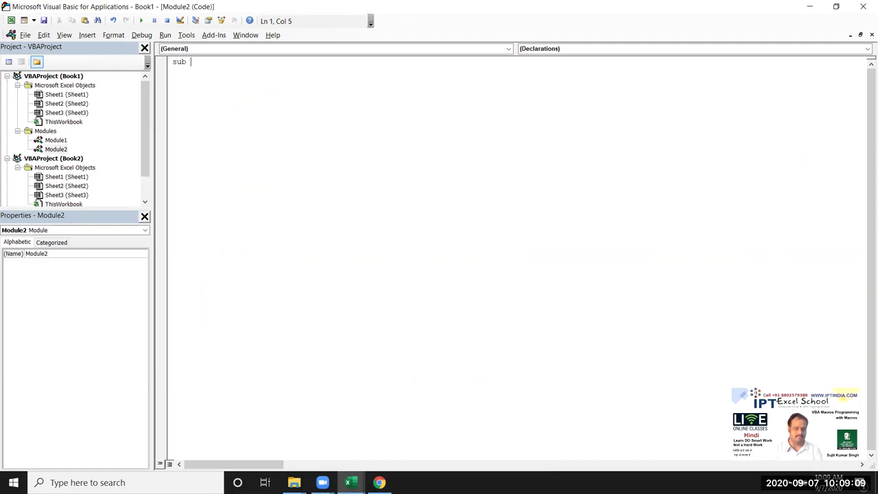
pyautogui.write('test')
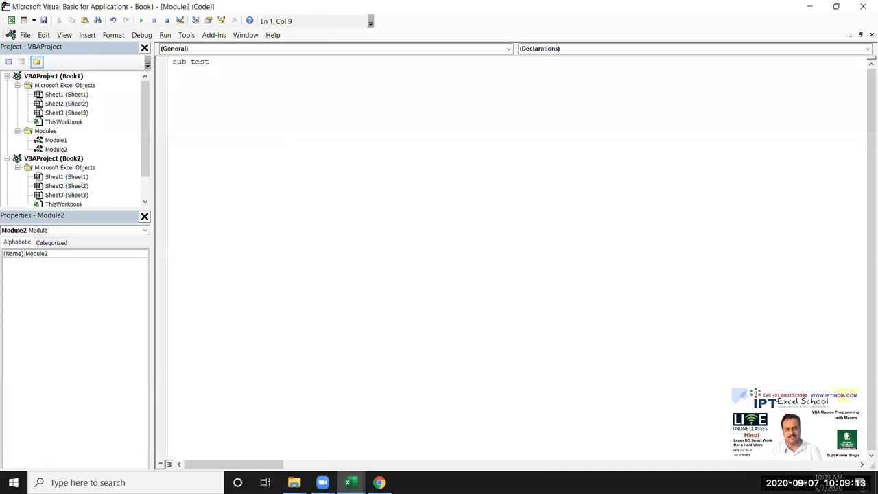
pyautogui.press('BackSpace')
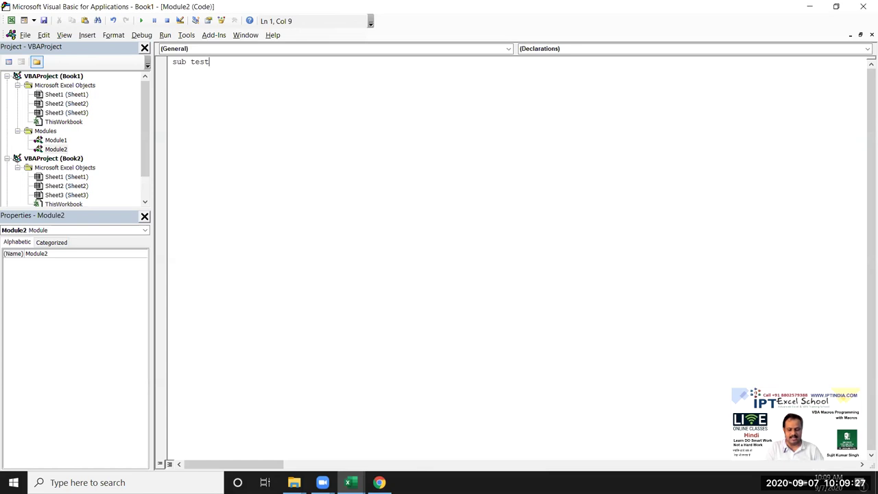
pyautogui.write('_Today()')
pyautogui.press('Return')
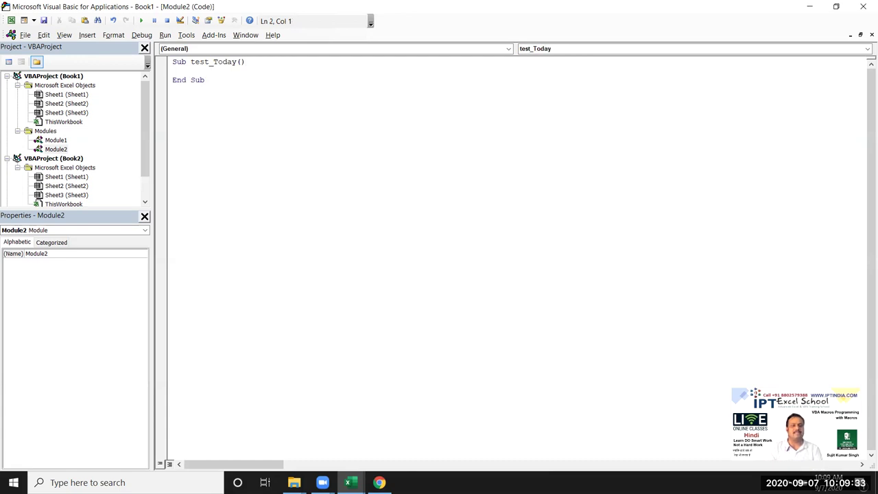
pyautogui.click(173, 62)
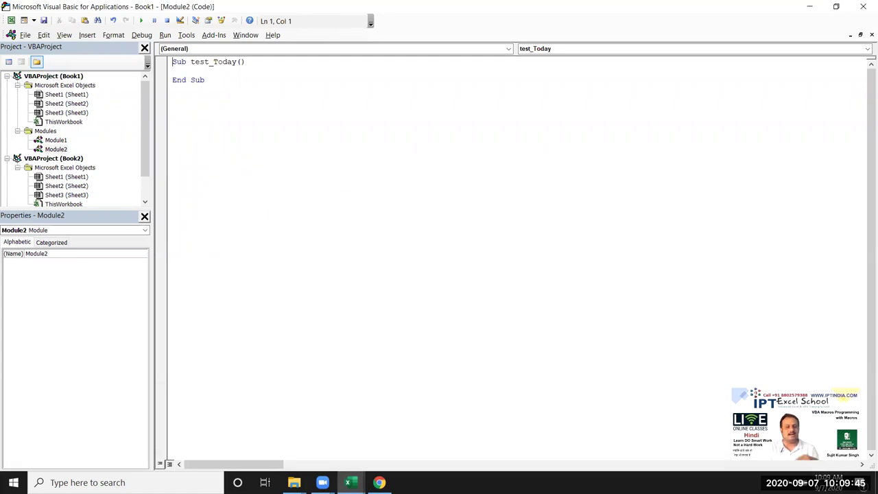
pyautogui.press('Down')
pyautogui.press('Return')
pyautogui.press('Return')
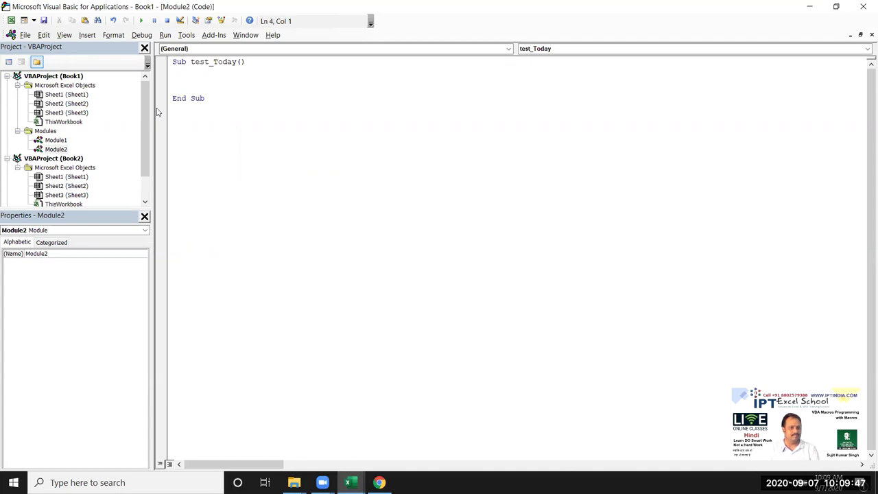
pyautogui.click(208, 98)
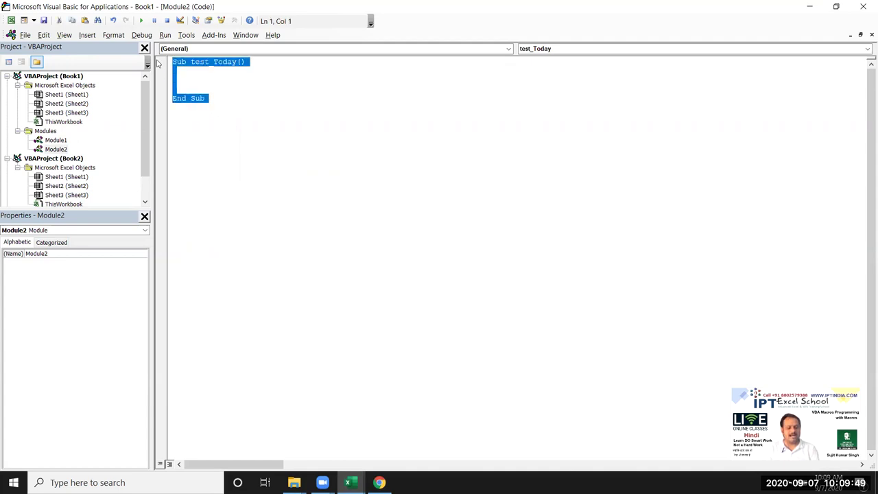
# In Book1's Macro list, view the Macro Options for test_Today, then close both dialogs
pyautogui.hotkey('alt', 'Tab')
pyautogui.hotkey('alt', 'Tab')
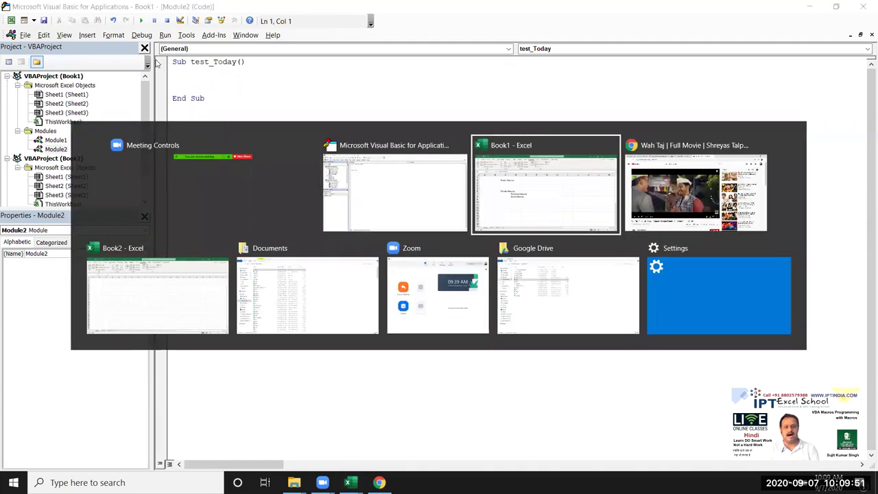
pyautogui.click(40, 60)
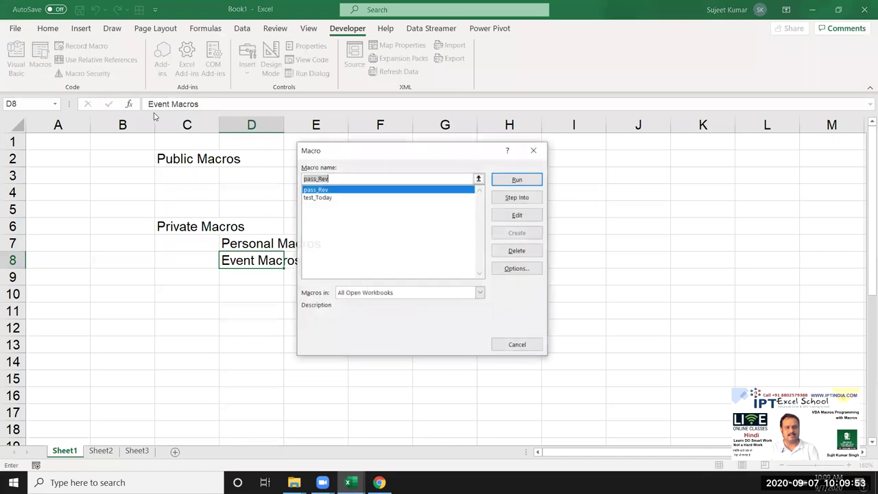
pyautogui.click(330, 201)
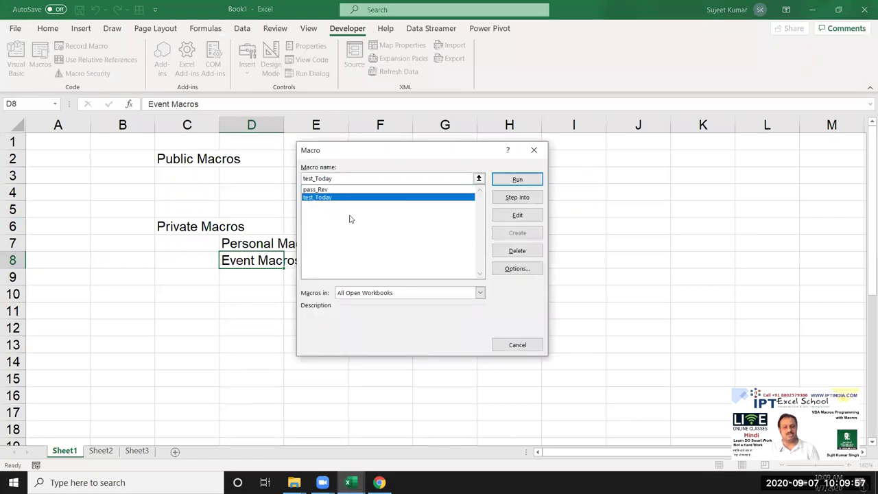
pyautogui.click(516, 269)
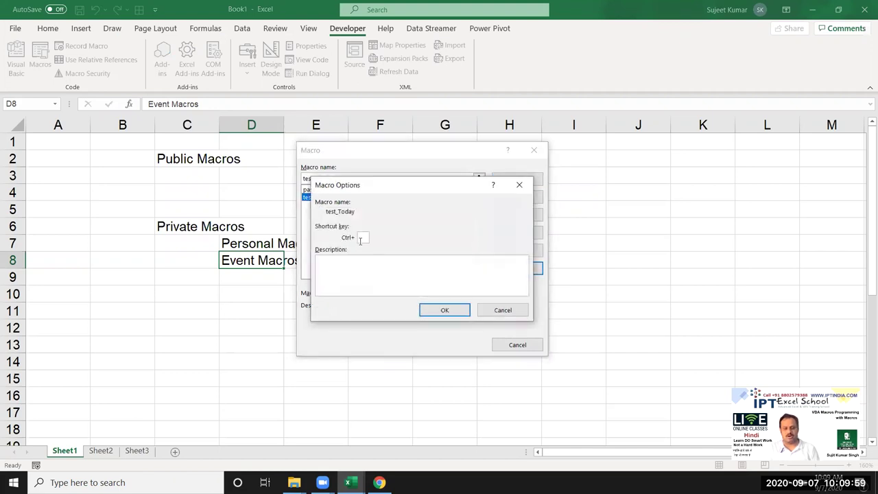
pyautogui.click(346, 275)
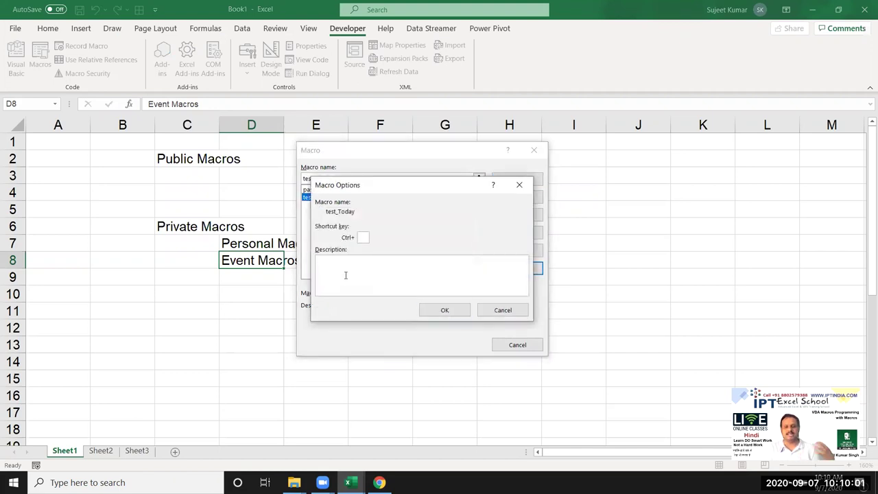
pyautogui.click(508, 312)
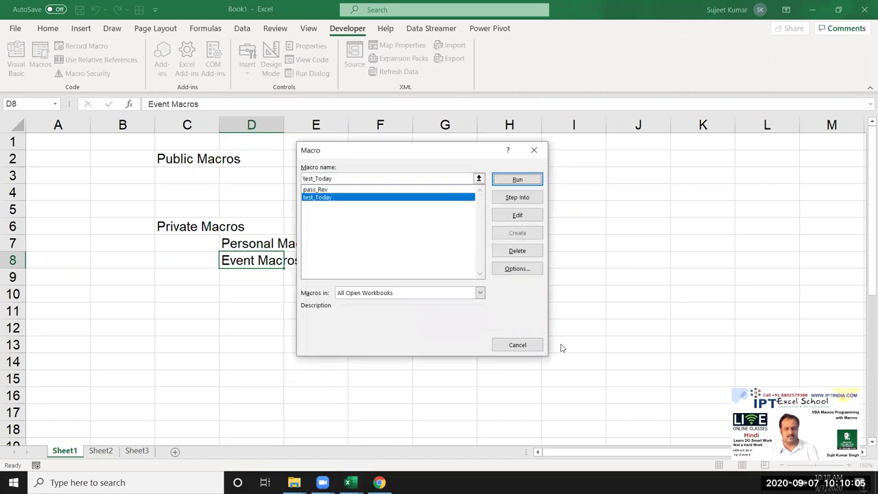
pyautogui.click(536, 347)
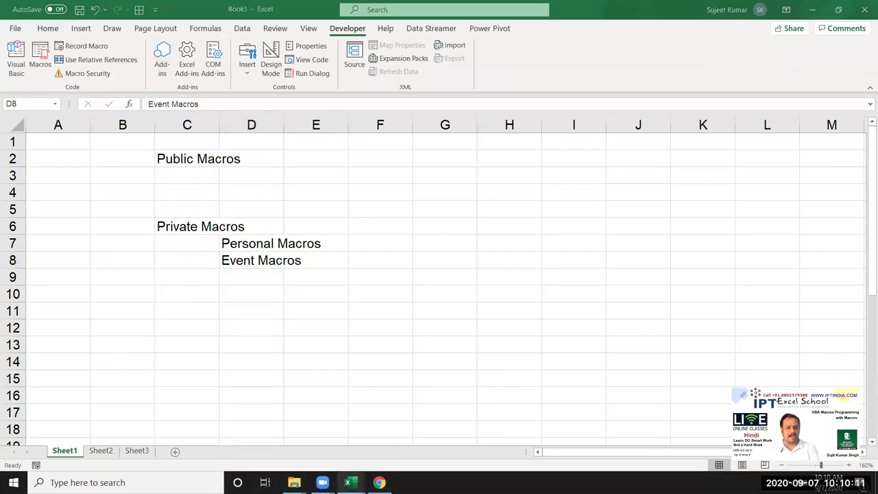
# Rename the test_Today procedure in Module2 to raj1, then go back to Excel
pyautogui.moveTo(348, 482)
pyautogui.click(400, 444)
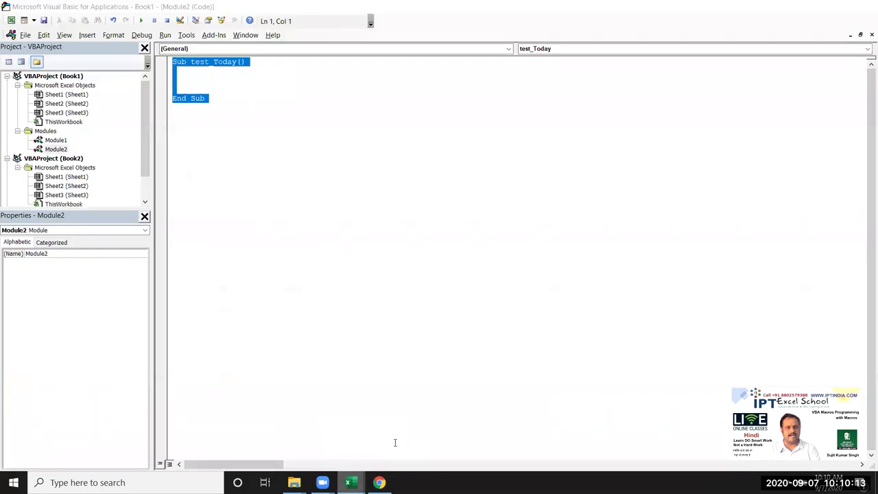
pyautogui.press('Return')
pyautogui.press('Return')
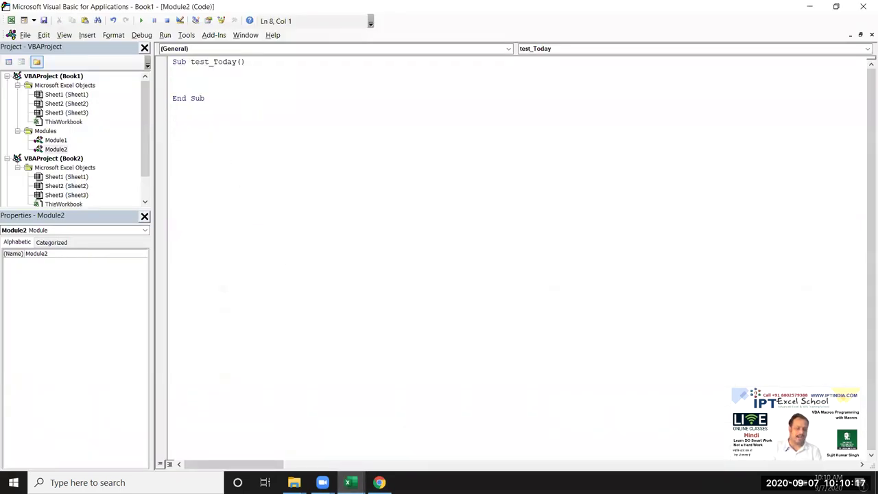
pyautogui.moveTo(245, 62)
pyautogui.mouseDown()
pyautogui.moveTo(213, 61)
pyautogui.moveTo(237, 62)
pyautogui.mouseUp()
pyautogui.click(190, 62)
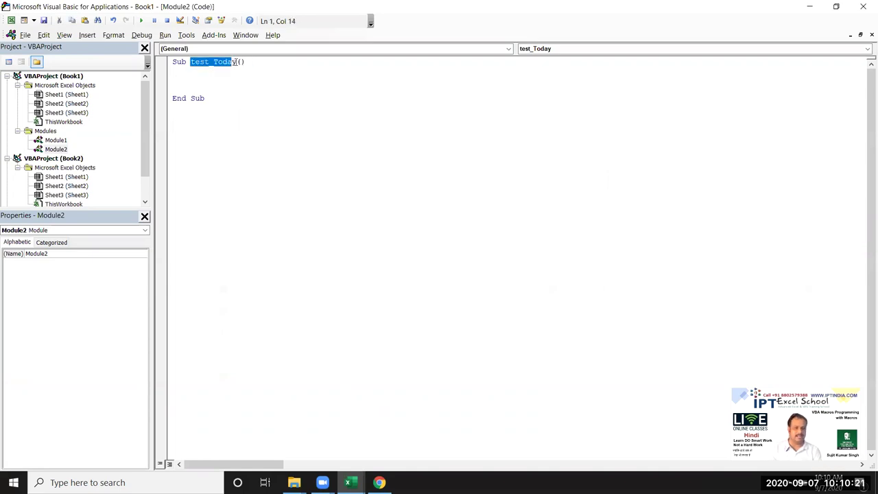
pyautogui.write('raj')
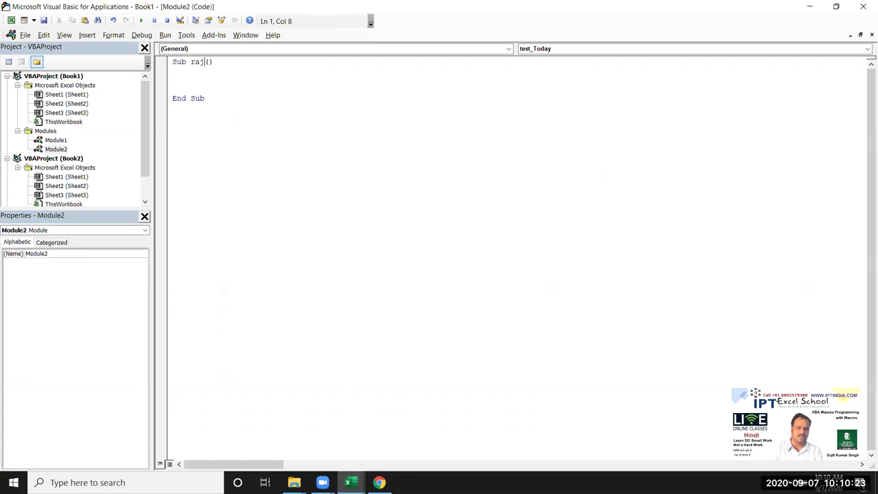
pyautogui.write('1')
pyautogui.click(213, 76)
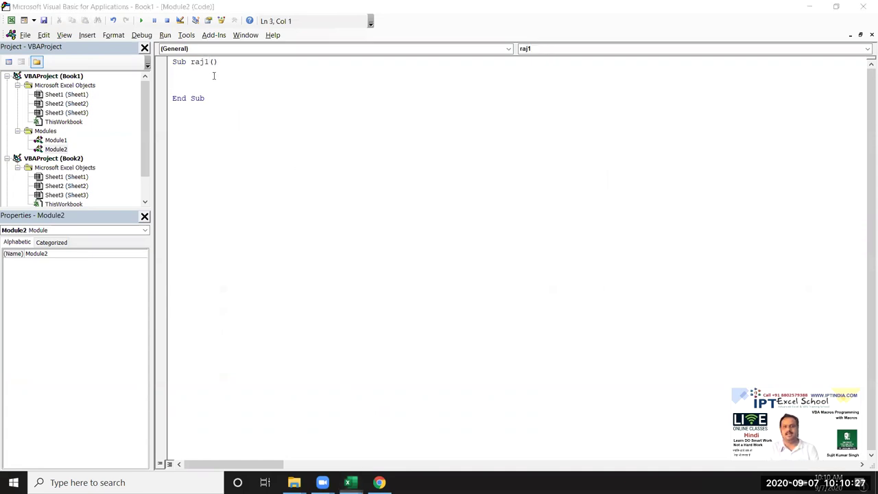
pyautogui.hotkey('alt', 'Tab')
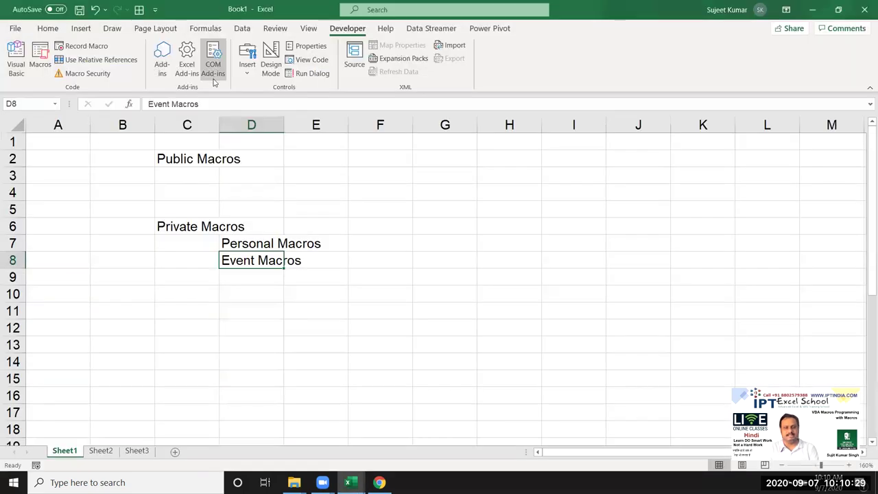
# In Book1, open the Macro dialog and select raj1 as the macro name
pyautogui.click(110, 171)
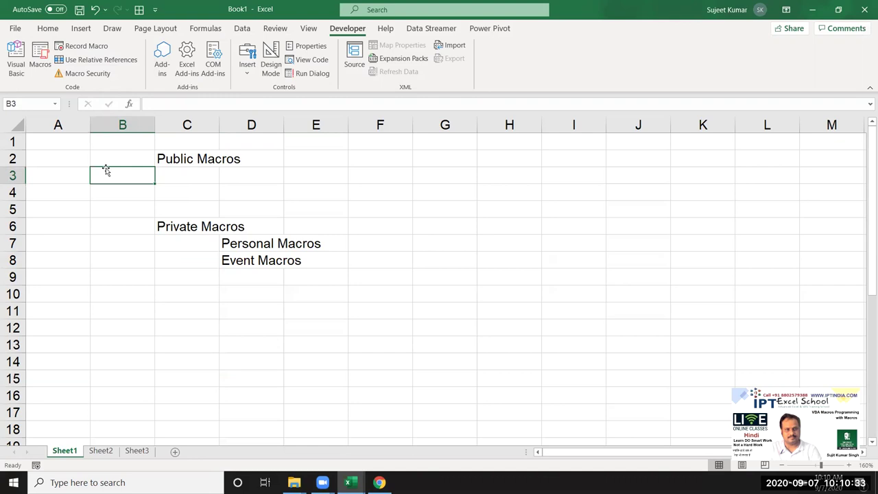
pyautogui.click(40, 55)
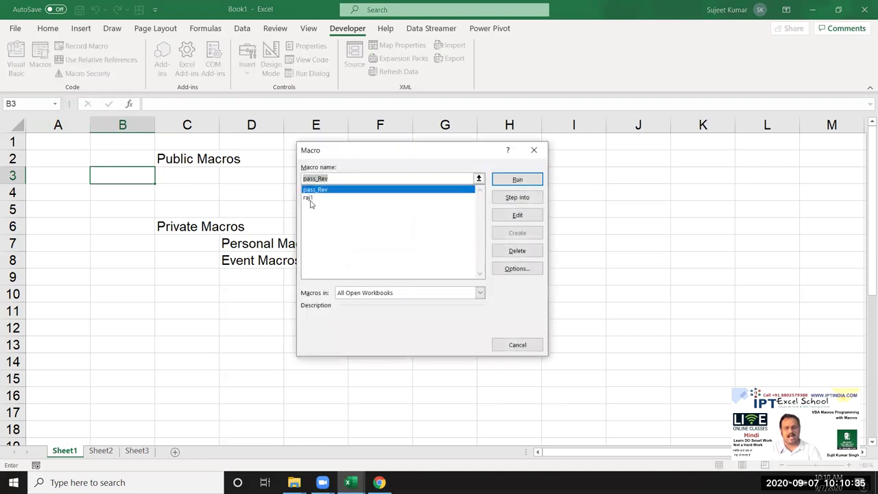
pyautogui.click(309, 198)
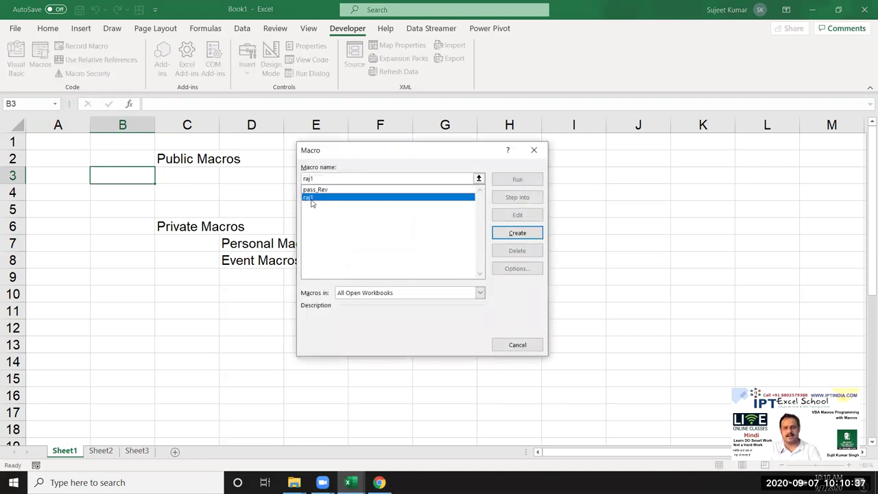
pyautogui.click(458, 179)
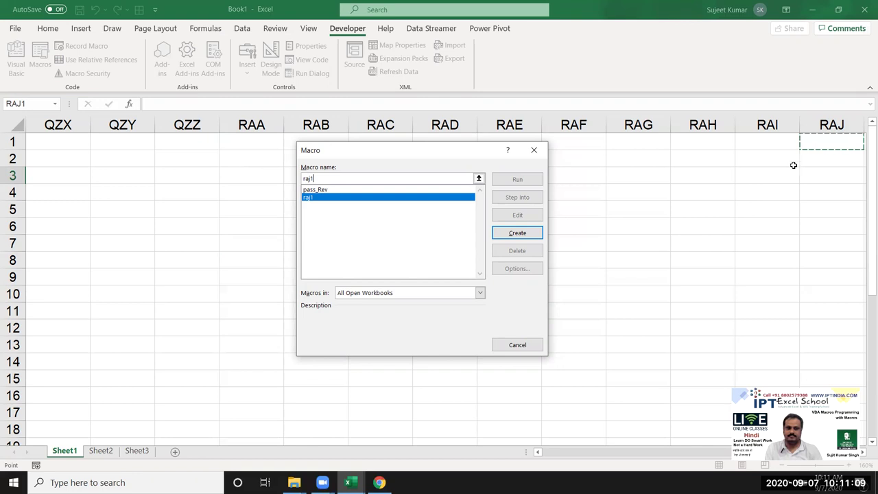
# Close the Macro dialog and scroll Sheet1 back to the left, returning to cell A1
pyautogui.click(535, 150)
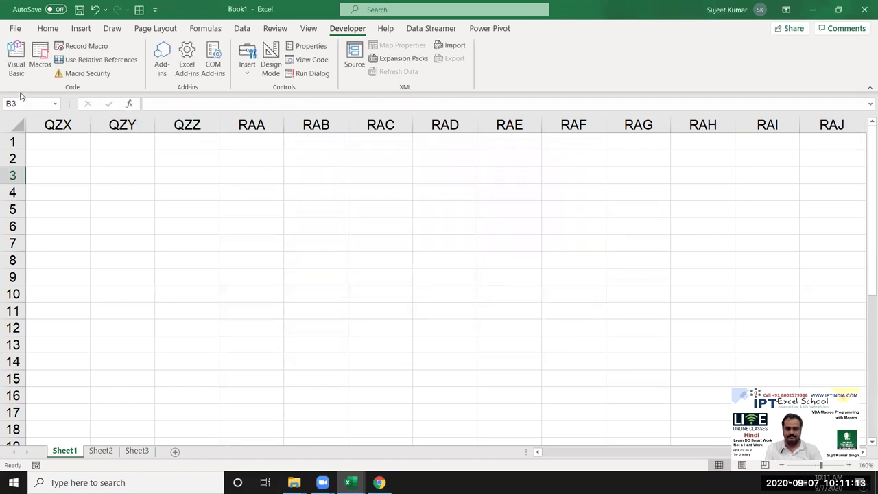
pyautogui.click(572, 456)
pyautogui.click(571, 455)
pyautogui.click(571, 455)
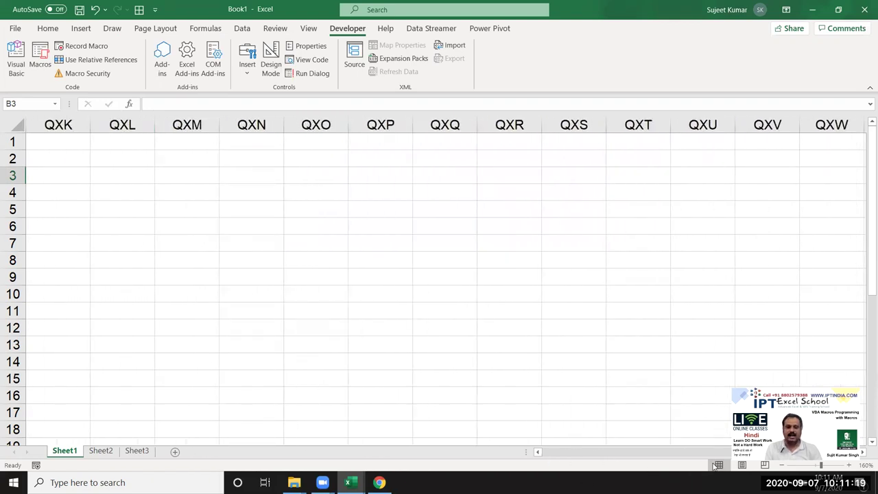
pyautogui.hscroll(-10, 425, 432)
pyautogui.hscroll(-2, 125, 416)
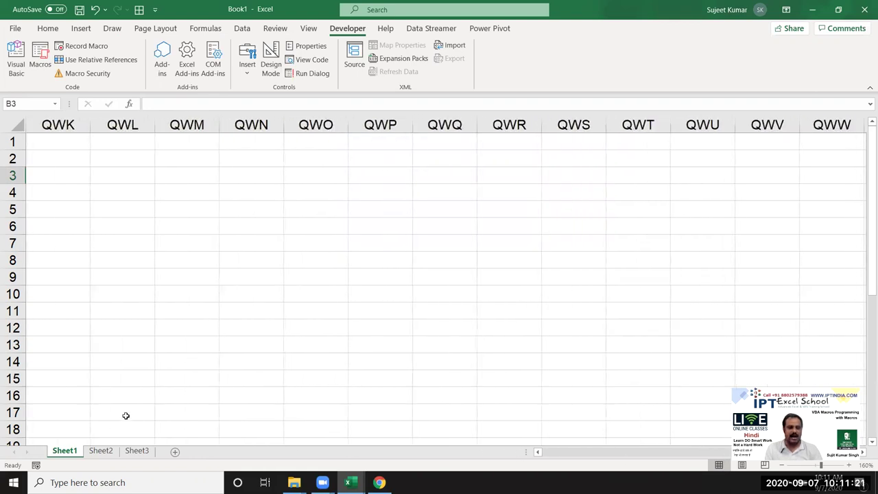
pyautogui.click(91, 363)
pyautogui.press('Home')
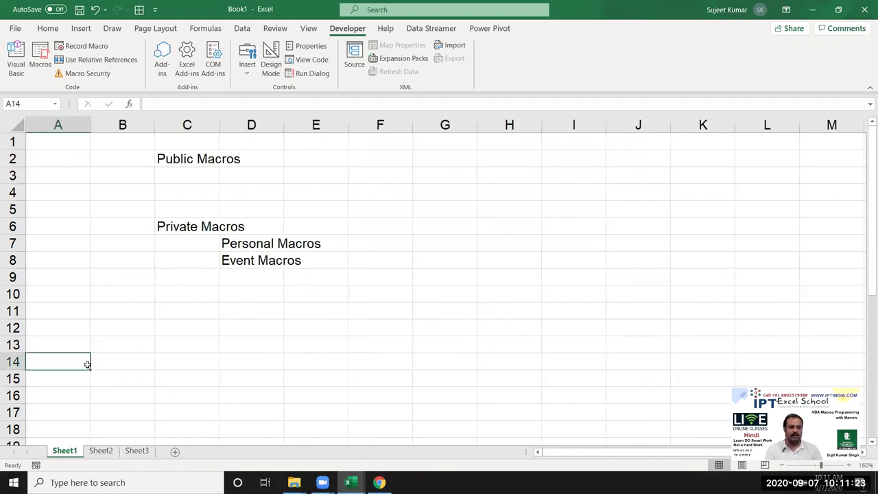
pyautogui.hotkey('ctrl', 'Home')
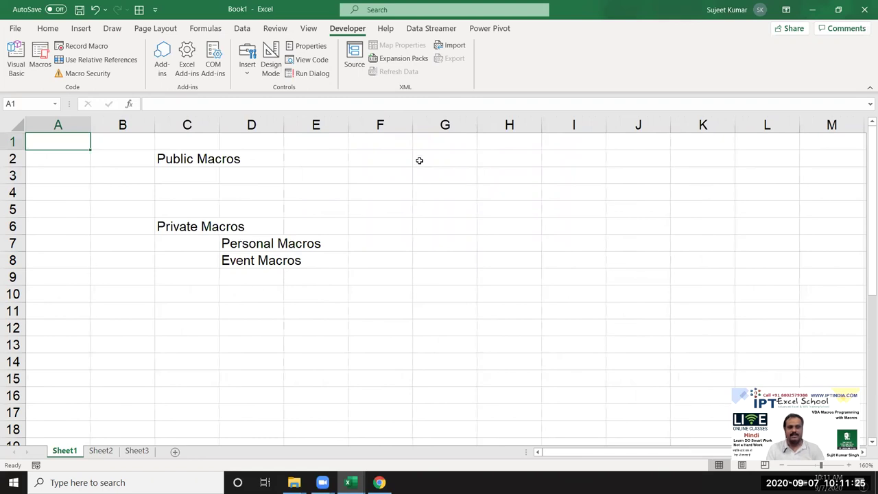
# On Sheet3, enter the headers Name, Roll and Marks in A1, B1 and C1
pyautogui.click(106, 449)
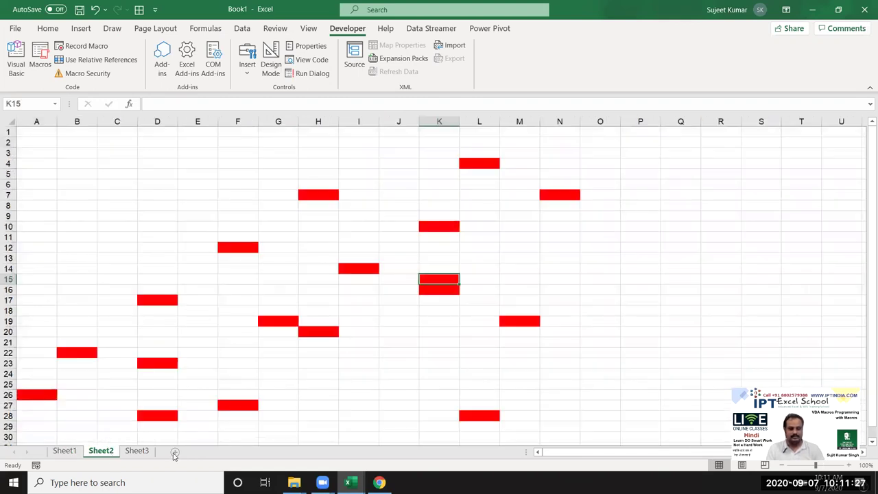
pyautogui.click(140, 451)
pyautogui.write('Name')
pyautogui.press('Tab')
pyautogui.write('Roll')
pyautogui.press('Tab')
pyautogui.write('Mar')
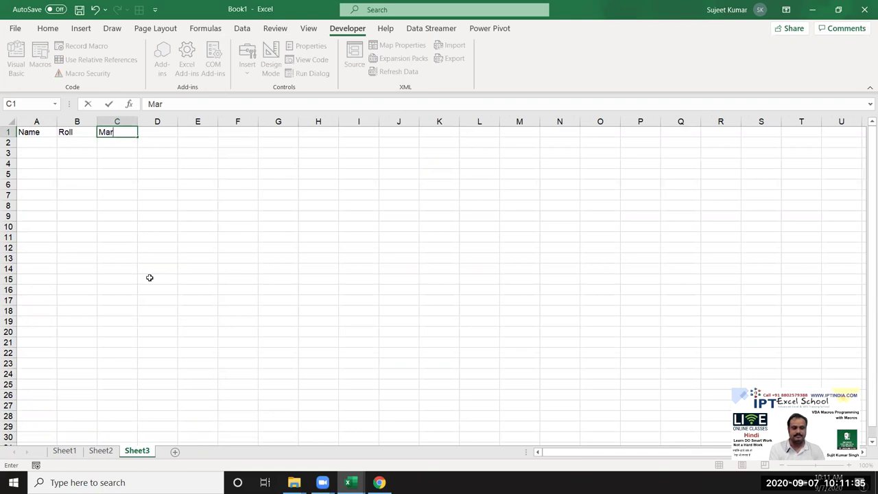
pyautogui.write('ks')
pyautogui.press('Return')
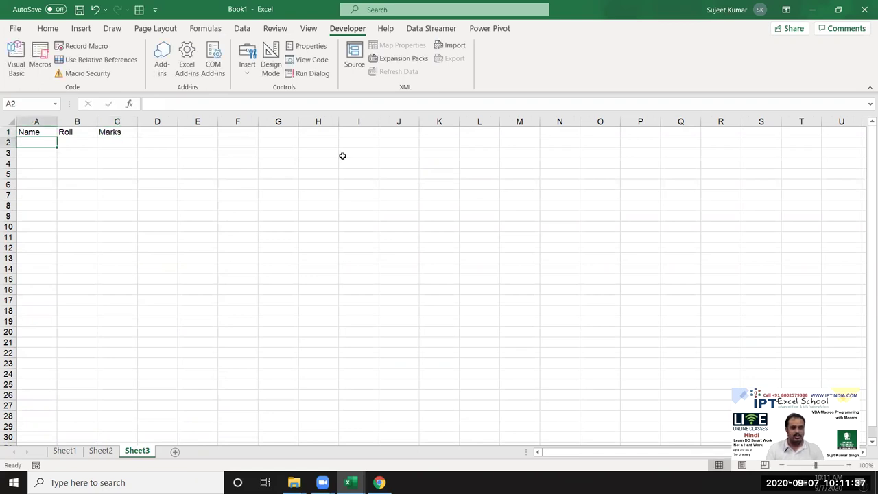
pyautogui.click(362, 131)
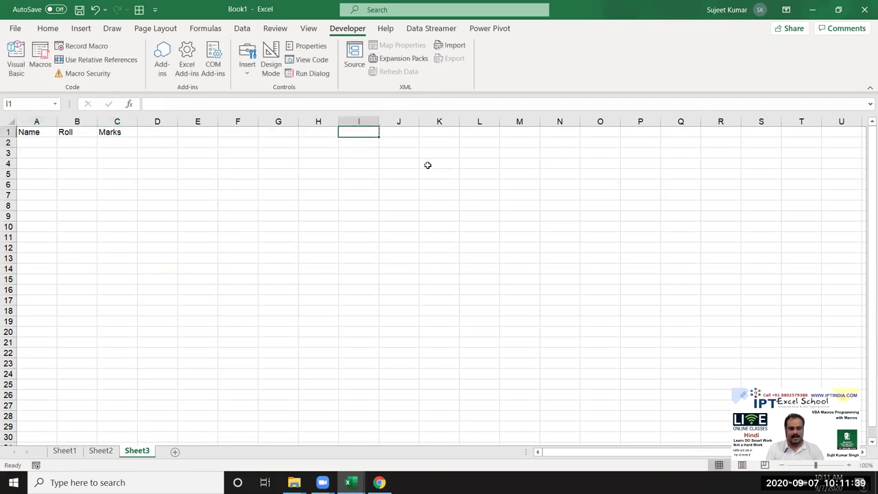
# Enter Start, select a1, enter name, select b1 and enter roll in I1 to I5
pyautogui.write('Start')
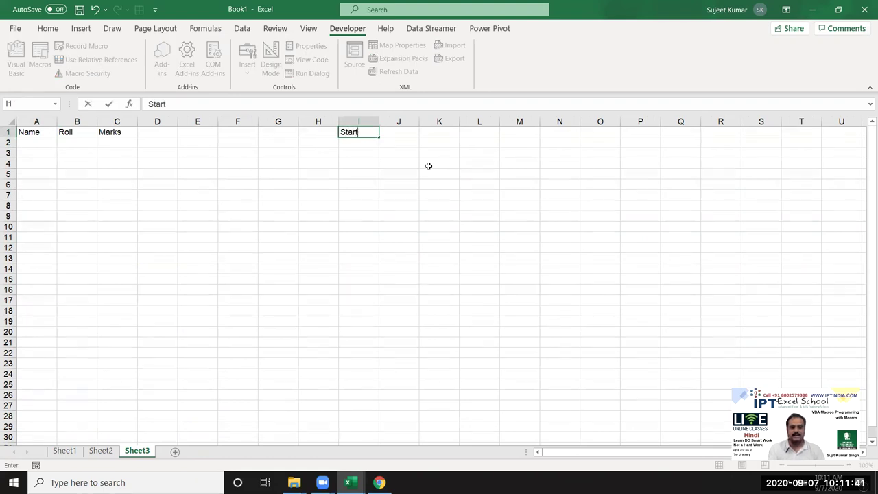
pyautogui.press('Return')
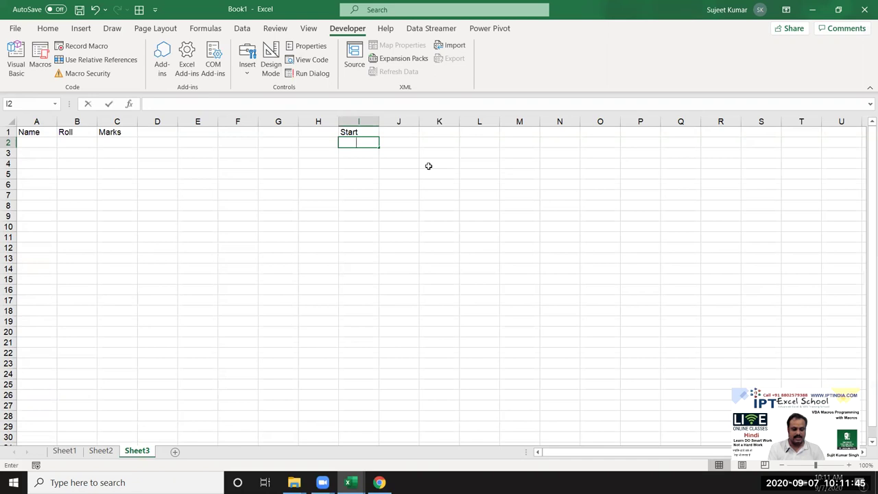
pyautogui.write('select a1')
pyautogui.press('Return')
pyautogui.write('enter name')
pyautogui.press('Return')
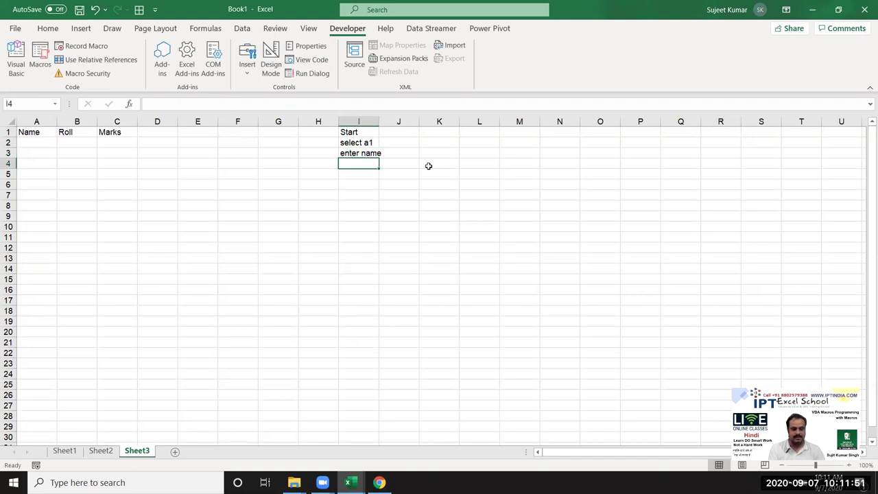
pyautogui.write('select b1')
pyautogui.press('Return')
pyautogui.write('enter ')
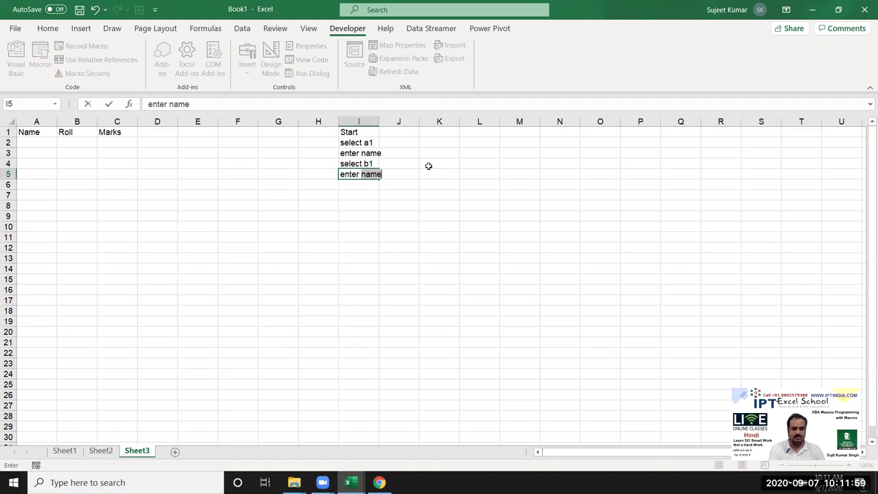
pyautogui.write('r')
pyautogui.write('oll')
pyautogui.press('Return')
# Enter select c1 in I6 and enter marks in I7, correcting the mistyped I7 entry
pyautogui.write('select c')
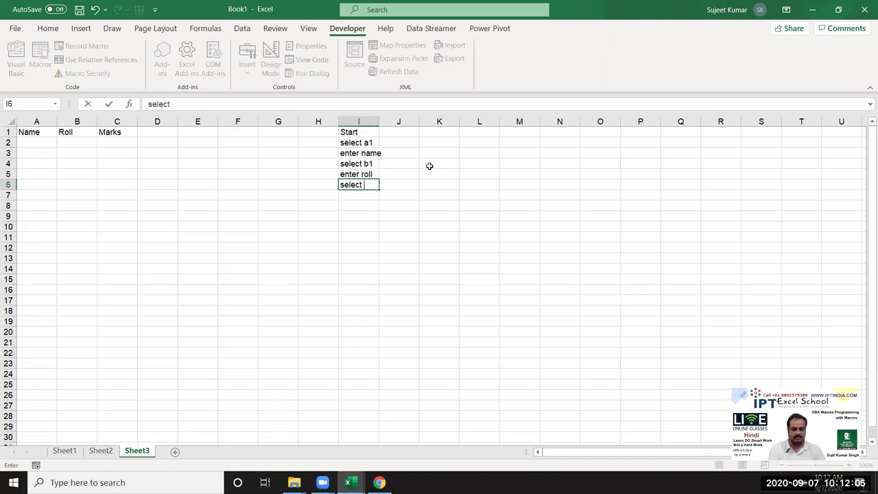
pyautogui.write('1')
pyautogui.press('Return')
pyautogui.write('enter roll')
pyautogui.press('Return')
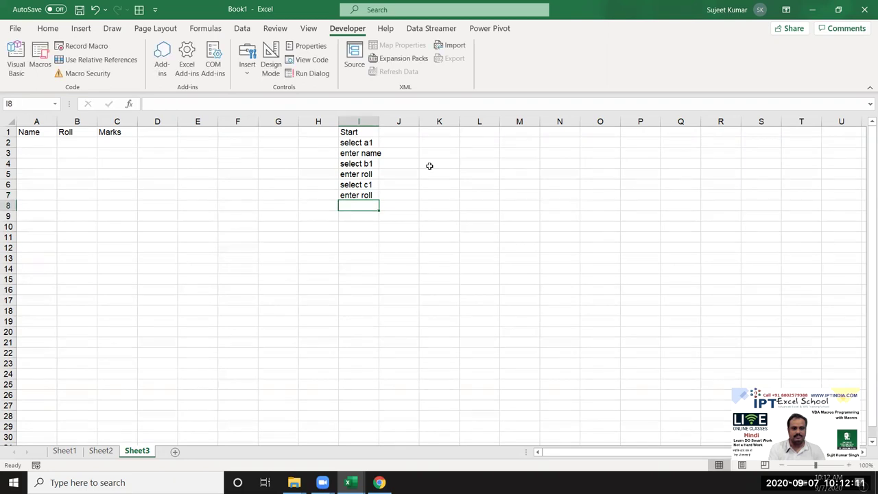
pyautogui.press('Up')
pyautogui.press('F2')
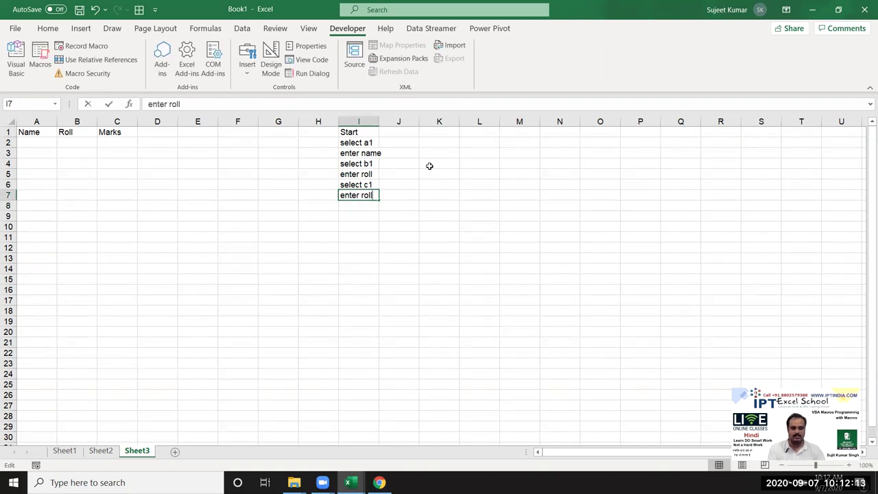
pyautogui.write('\\\\')
pyautogui.press('BackSpace')
pyautogui.press('BackSpace')
pyautogui.press('BackSpace')
pyautogui.press('BackSpace')
pyautogui.press('BackSpace')
pyautogui.press('BackSpace')
pyautogui.press('BackSpace')
pyautogui.press('BackSpace')
pyautogui.write('mar')
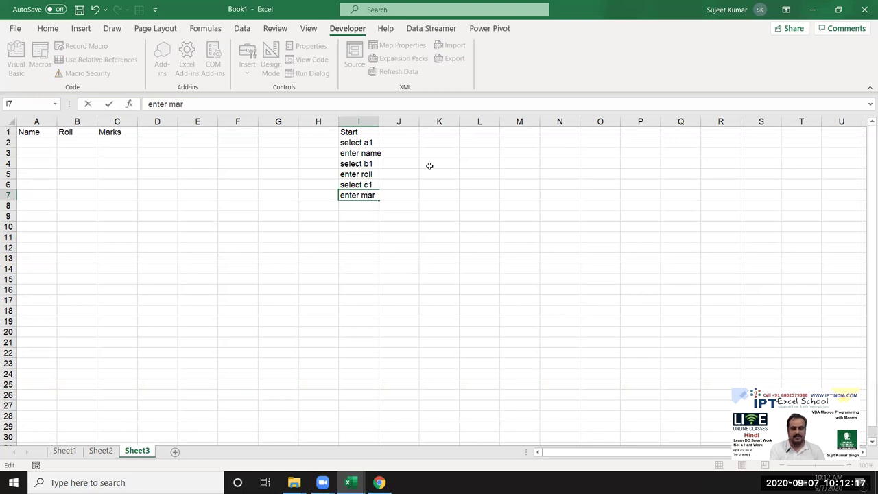
pyautogui.write('ks')
pyautogui.press('Return')
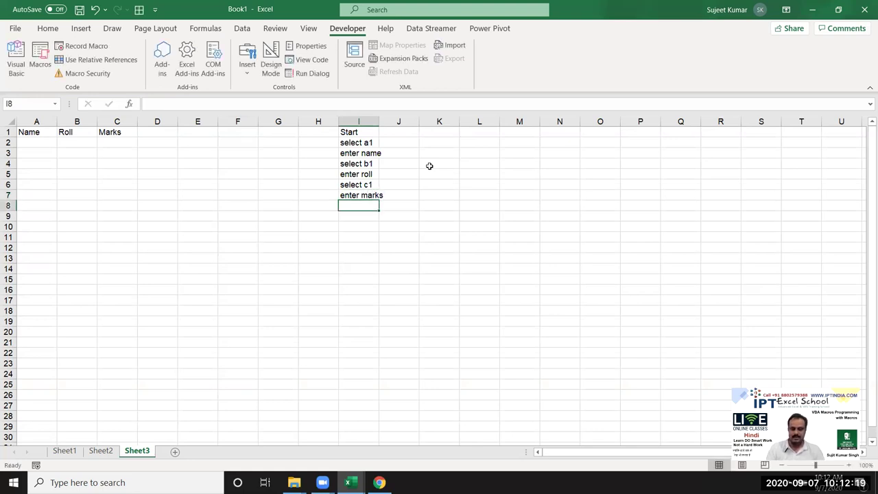
pyautogui.hotkey('alt', 'Tab')
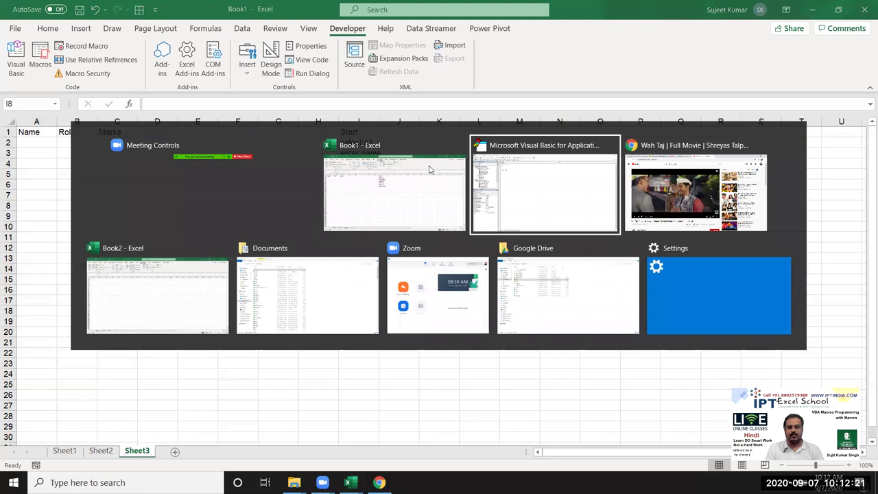
# Inside raj1, type Application, Workbooks, Sheets and Range on separate lines and select them
pyautogui.press('Return')
pyautogui.press('Up')
pyautogui.press('Up')
pyautogui.press('Down')
pyautogui.write('application')
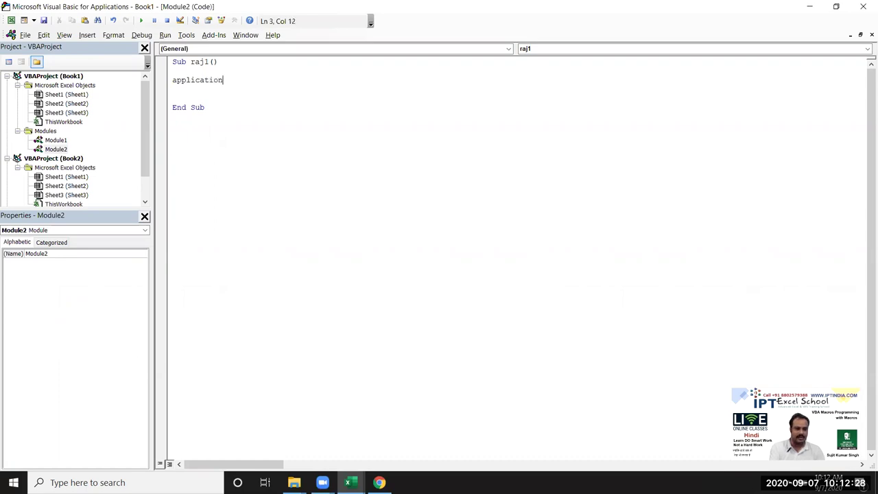
pyautogui.press('Return')
pyautogui.write('workbooks')
pyautogui.press('Return')
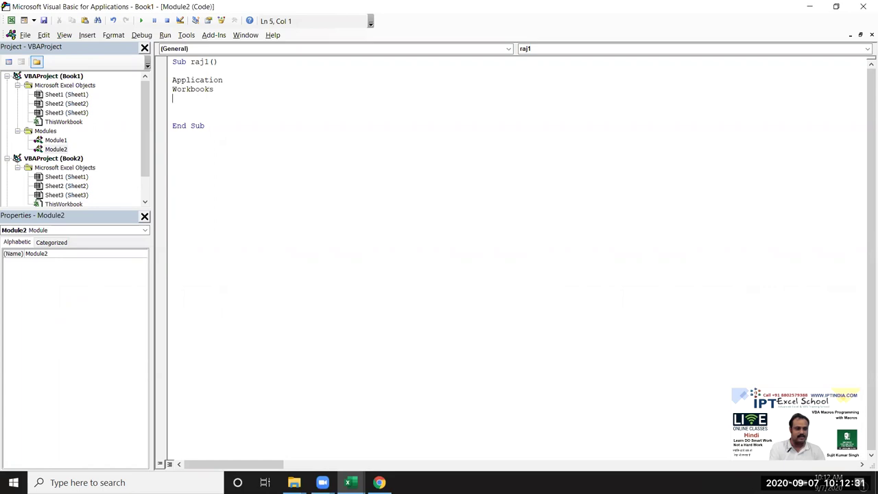
pyautogui.write('sheets')
pyautogui.press('Return')
pyautogui.write('range')
pyautogui.press('Return')
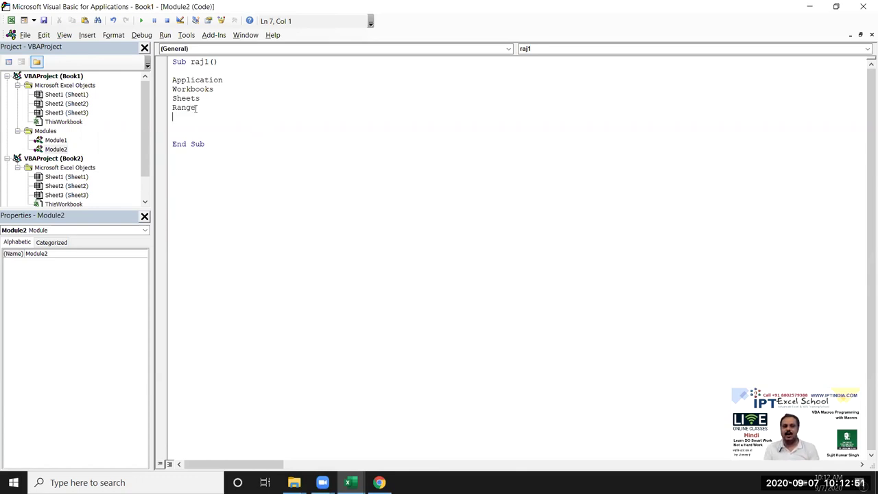
pyautogui.moveTo(197, 108); pyautogui.dragTo(167, 81)
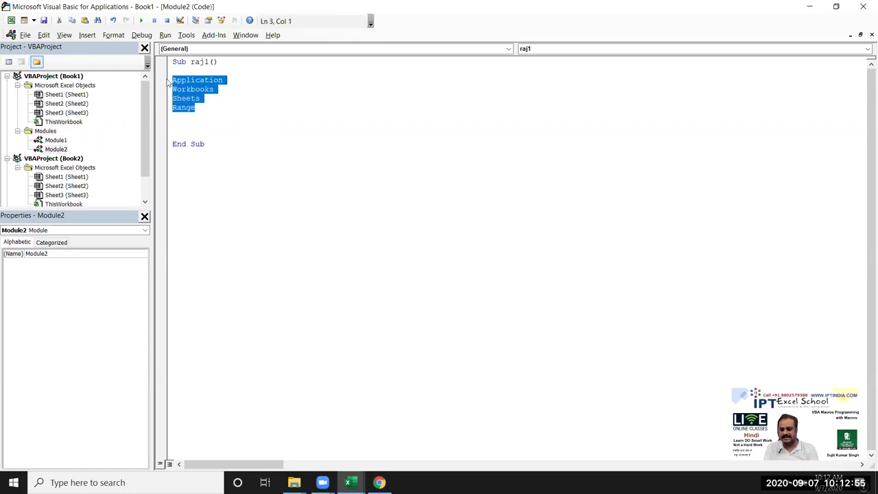
# Add the line Workbooks("Book1.xlsx").SaveAs "D\2020\123.xlsx" to raj1, then select the word Workbooks
pyautogui.click(184, 124)
pyautogui.press('Return')
pyautogui.write('workbooks')
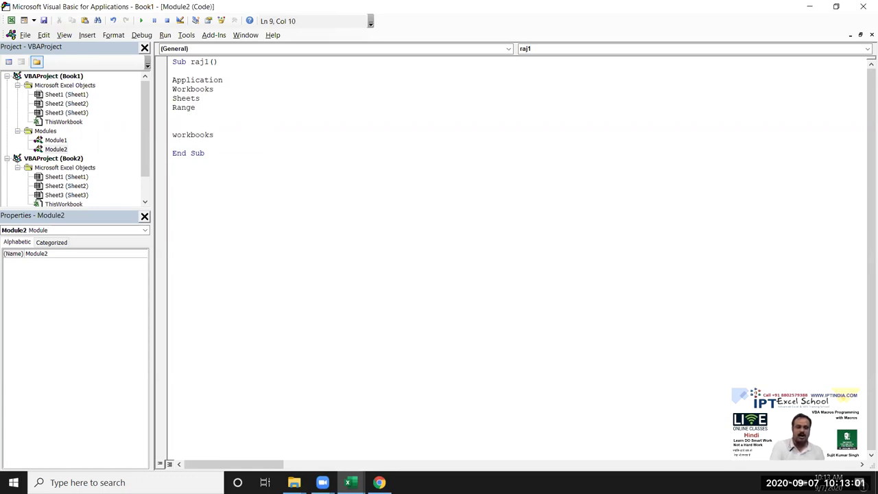
pyautogui.write('("')
pyautogui.write('Book')
pyautogui.write('1.')
pyautogui.write('x:ls')
pyautogui.press('BackSpace')
pyautogui.press('BackSpace')
pyautogui.press('BackSpace')
pyautogui.write('lsx"')
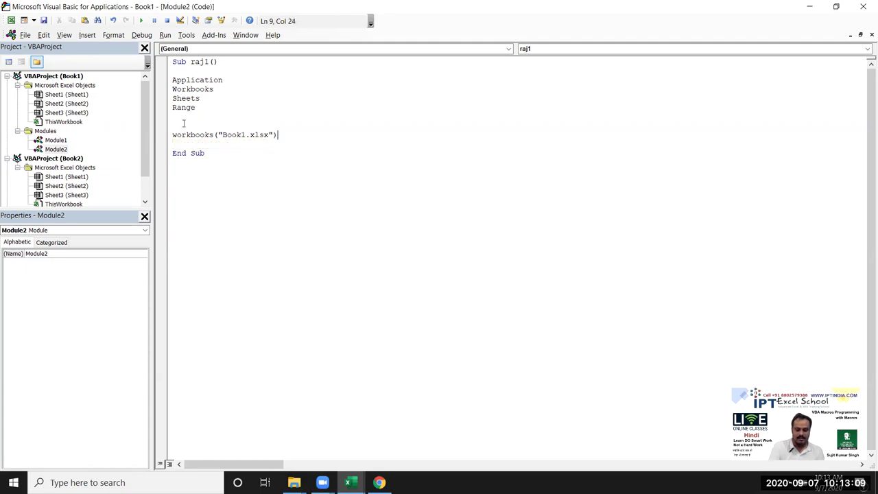
pyautogui.write(').sav')
pyautogui.press('space')
pyautogui.write('pat')
pyautogui.press('BackSpace')
pyautogui.press('BackSpace')
pyautogui.press('BackSpace')
pyautogui.write('"D')
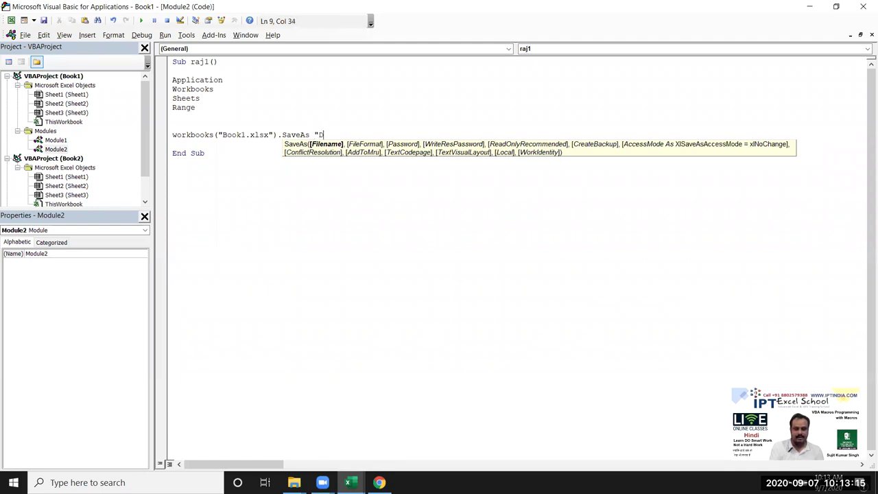
pyautogui.write('\\2020\\123.xlsx"')
pyautogui.press('Down')
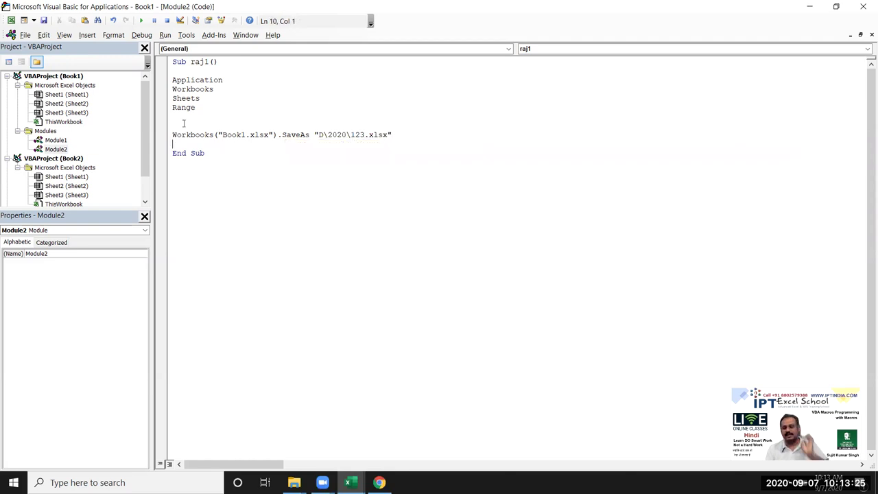
pyautogui.click(176, 135)
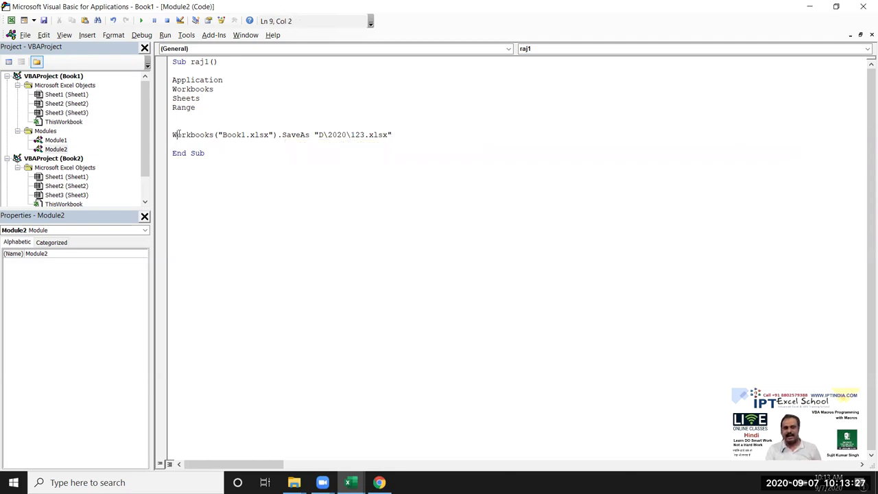
pyautogui.doubleClick(177, 135)
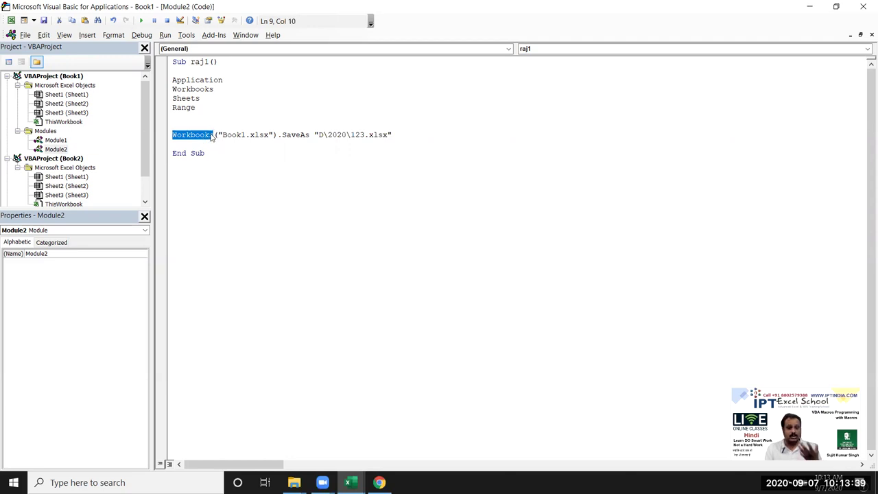
# Highlight the Book1.xlsx file name, the SaveAs method and the D\2020\123.xlsx path in turn
pyautogui.click(218, 135)
pyautogui.moveTo(219, 135); pyautogui.dragTo(266, 138)
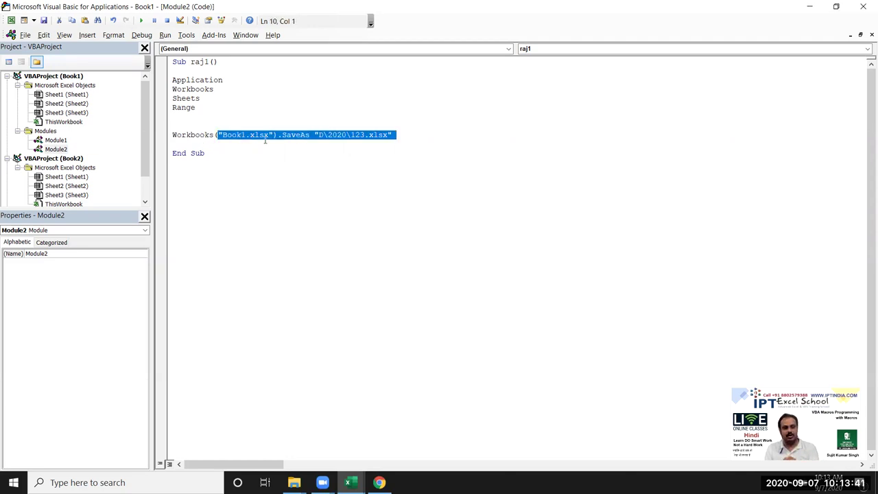
pyautogui.doubleClick(302, 136)
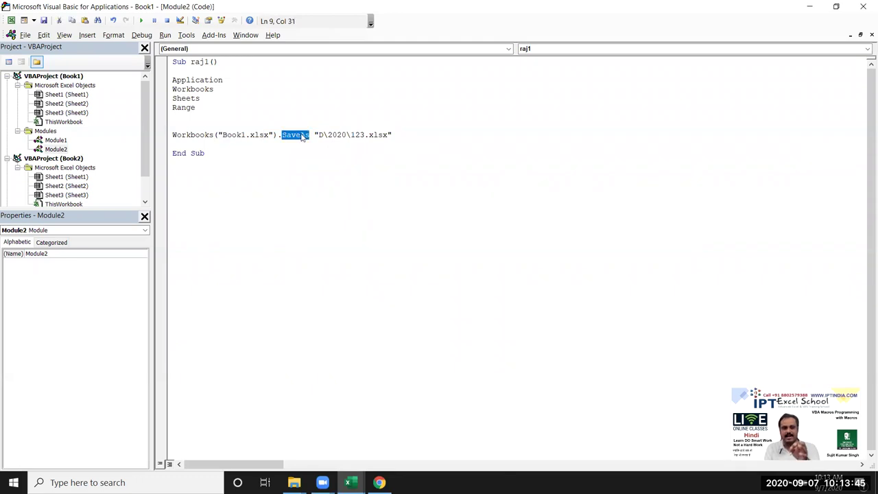
pyautogui.click(313, 141)
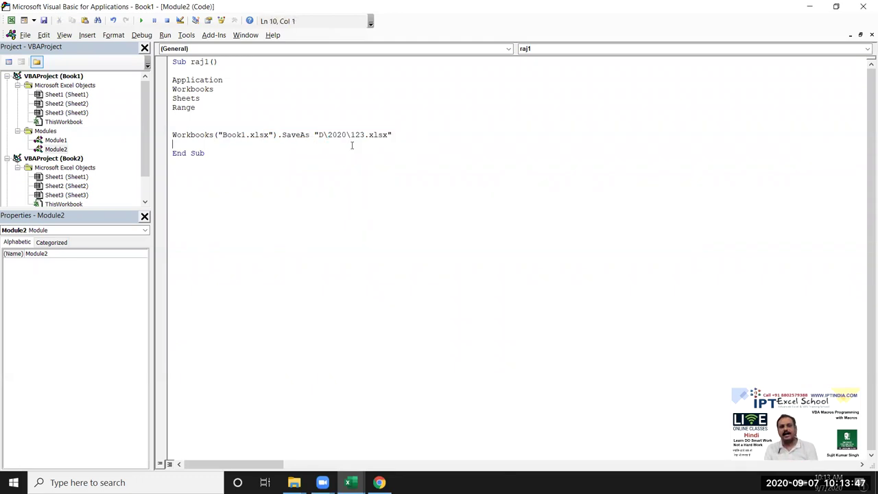
pyautogui.moveTo(397, 135); pyautogui.dragTo(323, 136)
pyautogui.click(308, 174)
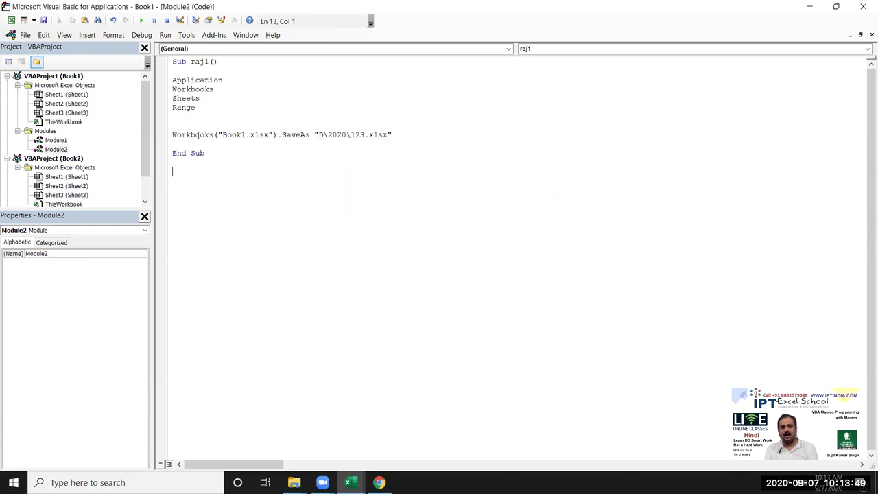
pyautogui.doubleClick(234, 135)
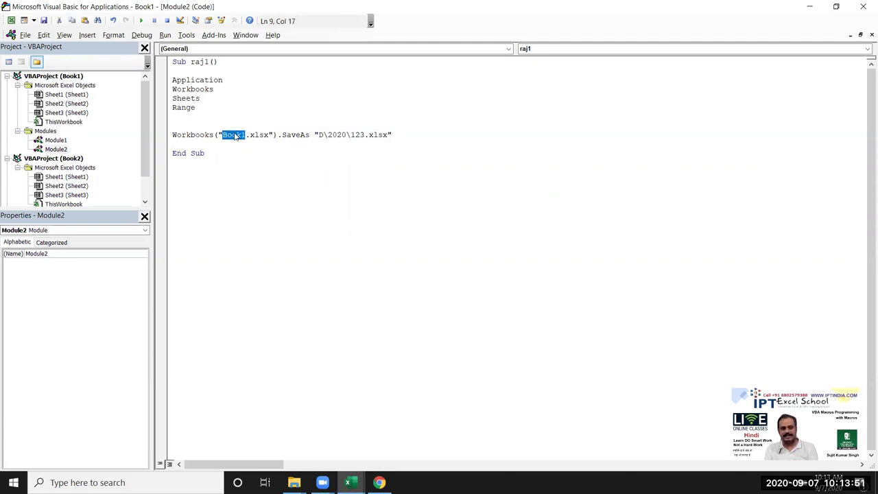
pyautogui.doubleClick(295, 134)
pyautogui.click(322, 134)
pyautogui.click(318, 135)
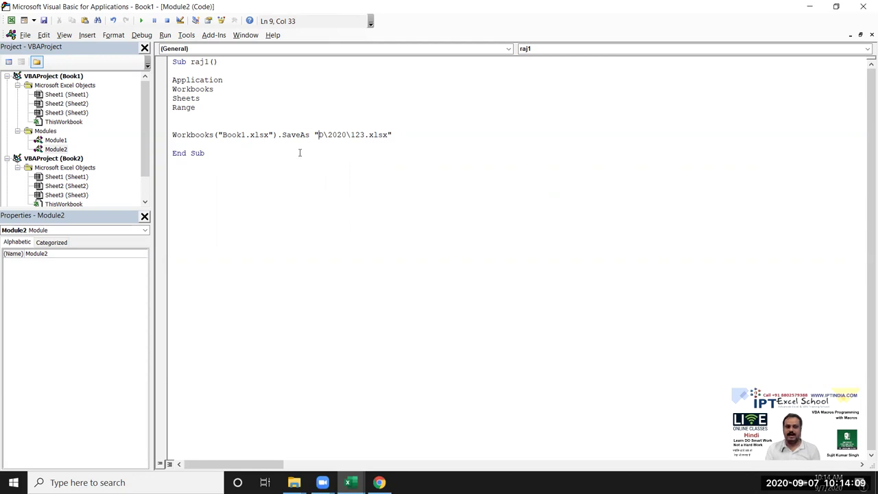
# Highlight the Workbooks("Book1.xlsx") reference, SaveAs and the full statement line, then return to Excel
pyautogui.click(277, 135)
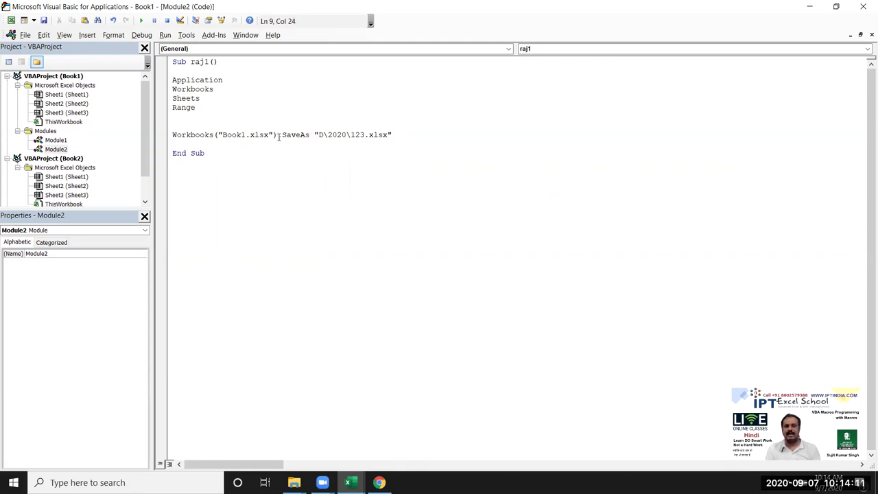
pyautogui.click(267, 161)
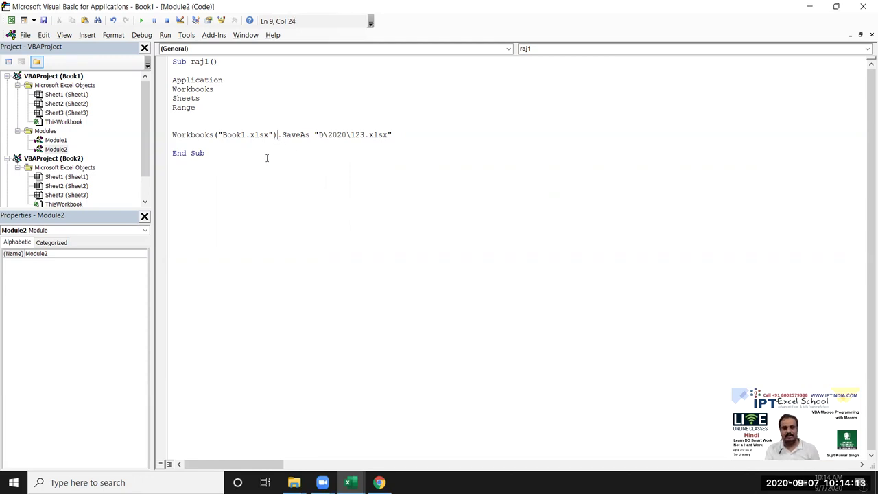
pyautogui.click(277, 135)
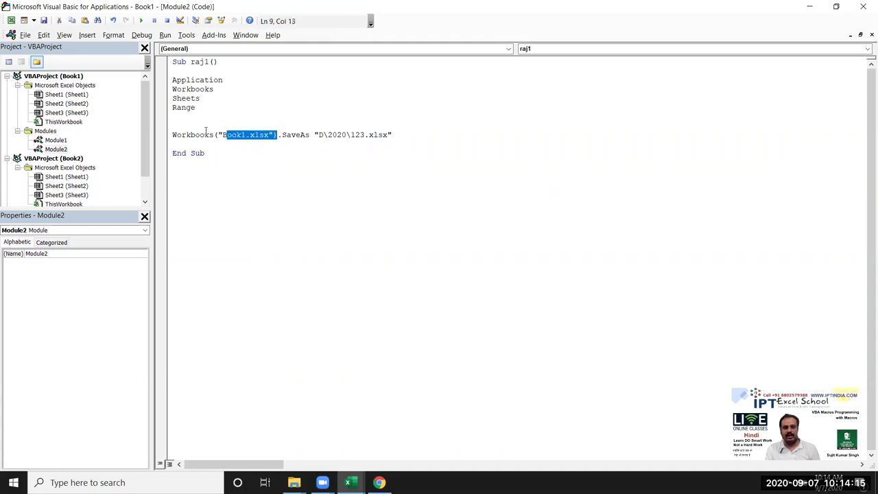
pyautogui.moveTo(277, 135); pyautogui.dragTo(172, 135)
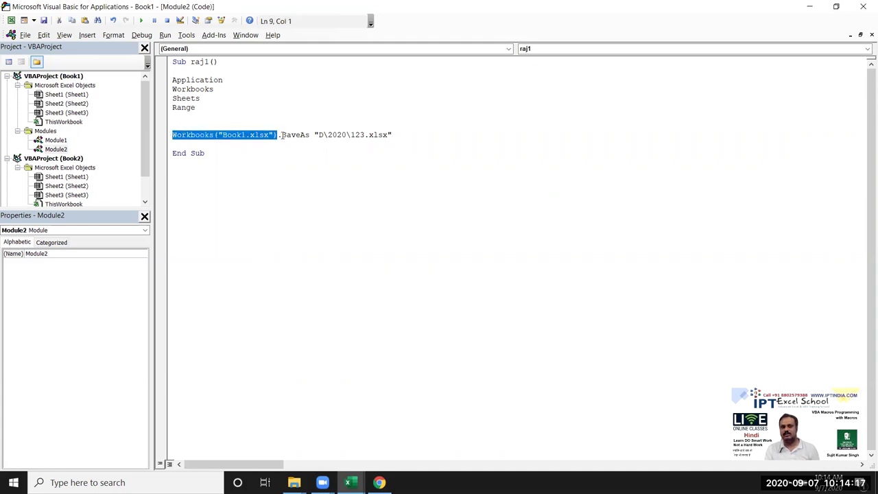
pyautogui.moveTo(282, 135); pyautogui.dragTo(308, 135)
pyautogui.click(262, 127)
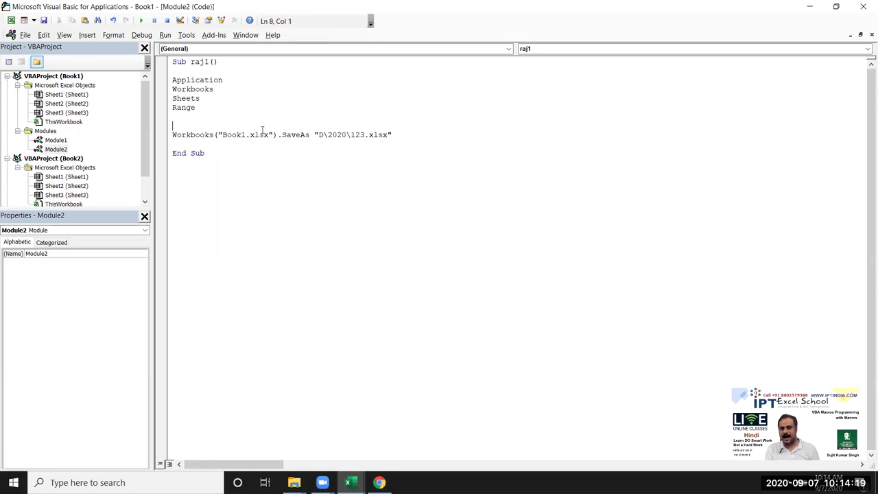
pyautogui.click(295, 135)
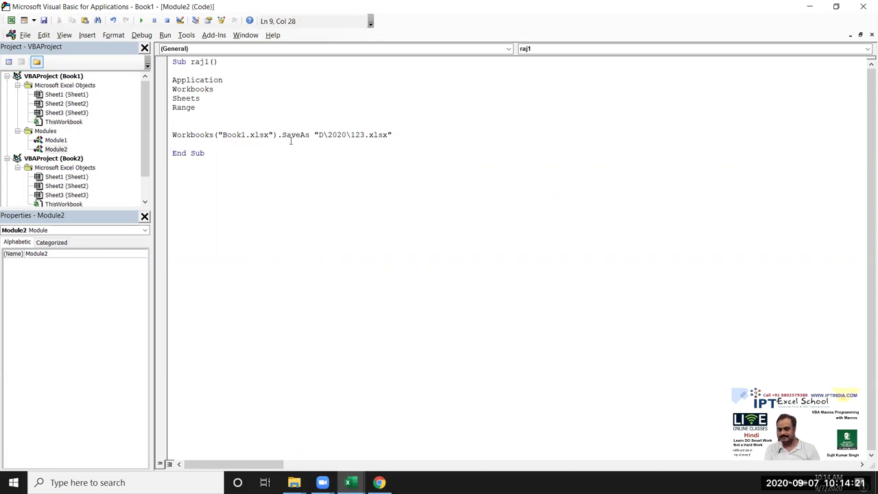
pyautogui.click(166, 137)
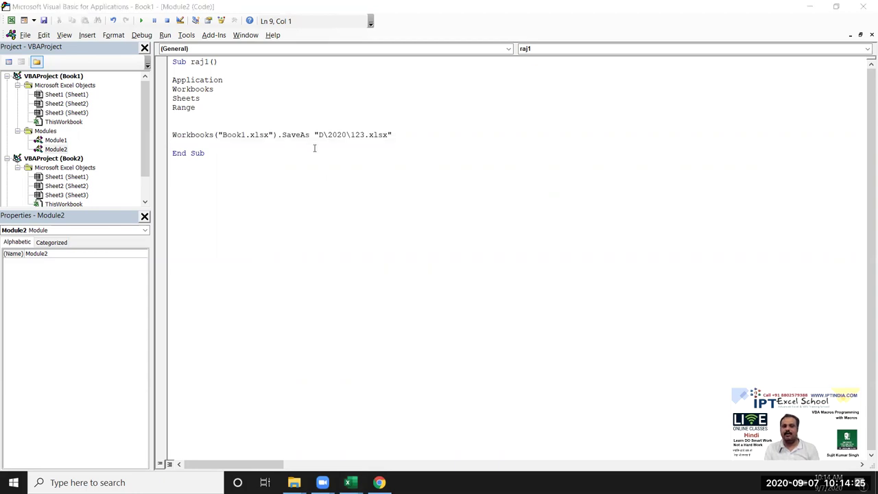
pyautogui.hotkey('alt', 'Tab')
pyautogui.hotkey('alt', 'Tab')
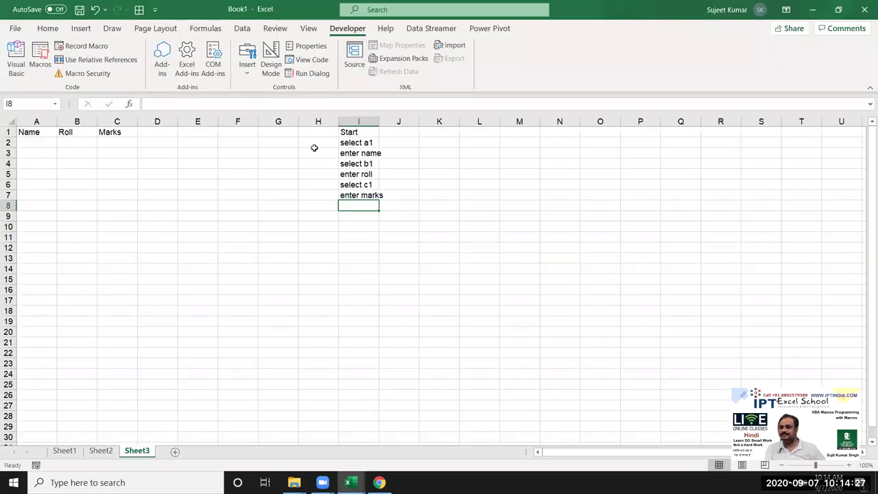
# Autofit column I to the macro steps, select I2:I7, and move around the 'select a1' step
pyautogui.doubleClick(379, 122)
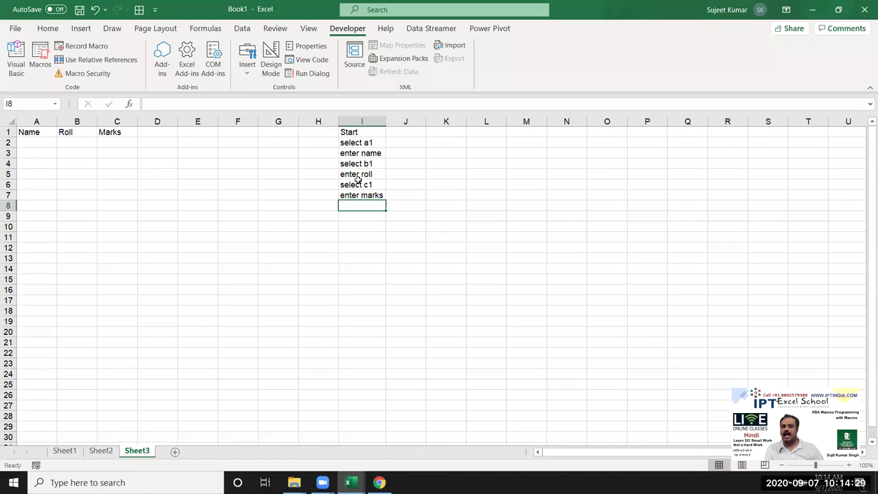
pyautogui.moveTo(360, 195); pyautogui.dragTo(350, 142)
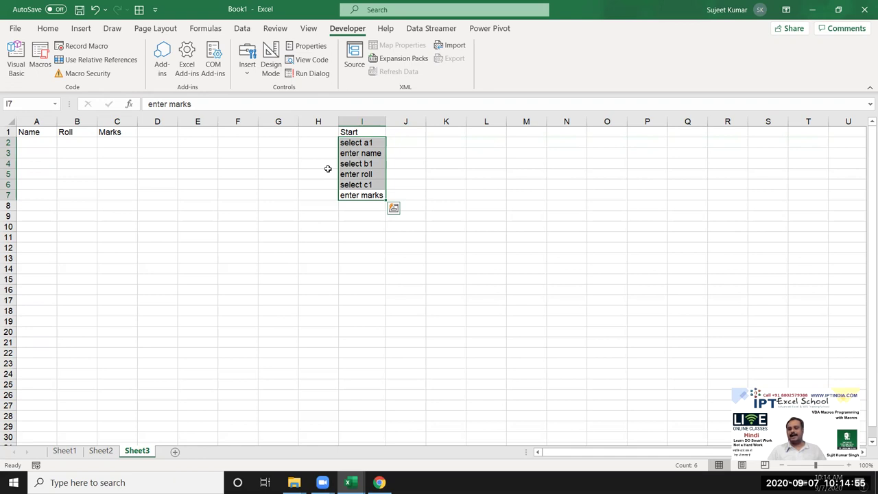
pyautogui.press('Up')
pyautogui.press('Up')
pyautogui.press('Up')
pyautogui.press('Up')
pyautogui.press('Up')
pyautogui.press('Right')
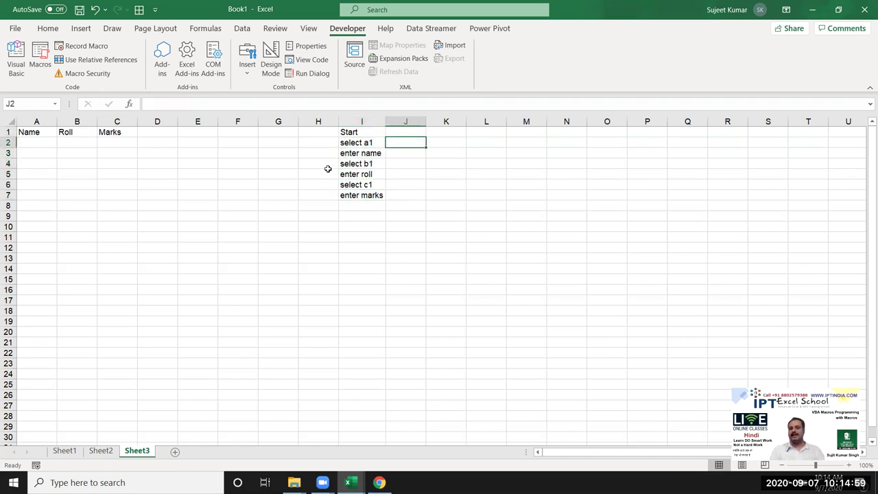
pyautogui.press('Down')
pyautogui.press('Down')
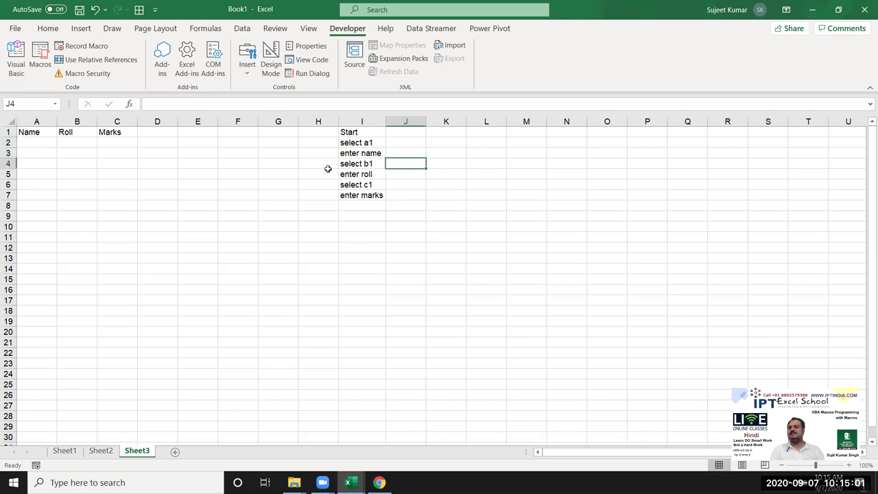
pyautogui.press('Left')
pyautogui.press('Up')
pyautogui.press('Up')
pyautogui.press('Up')
pyautogui.press('Down')
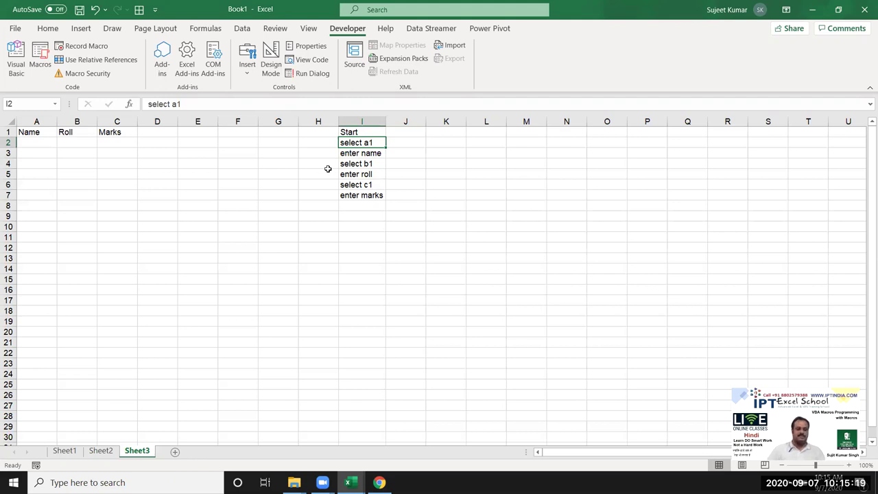
pyautogui.press('super+d')
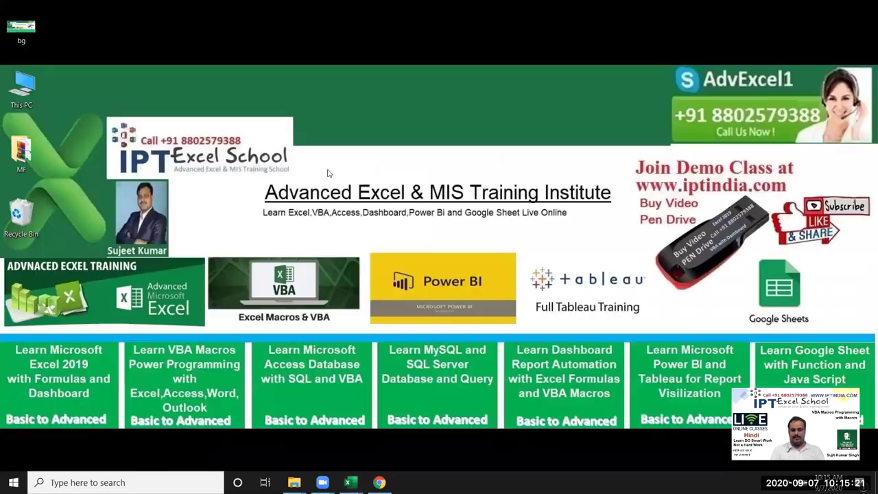